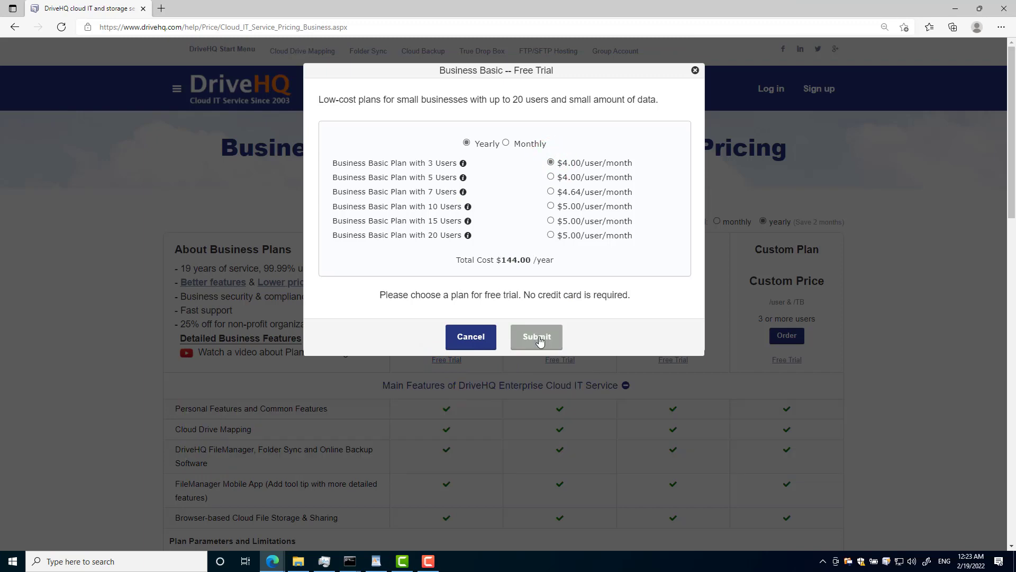
Step: Start the free business trial and enter the name, work e-mail and password
{"action": "left_click", "coordinate": [536, 337]}
{"action": "type", "text": "YourCompanyName"}
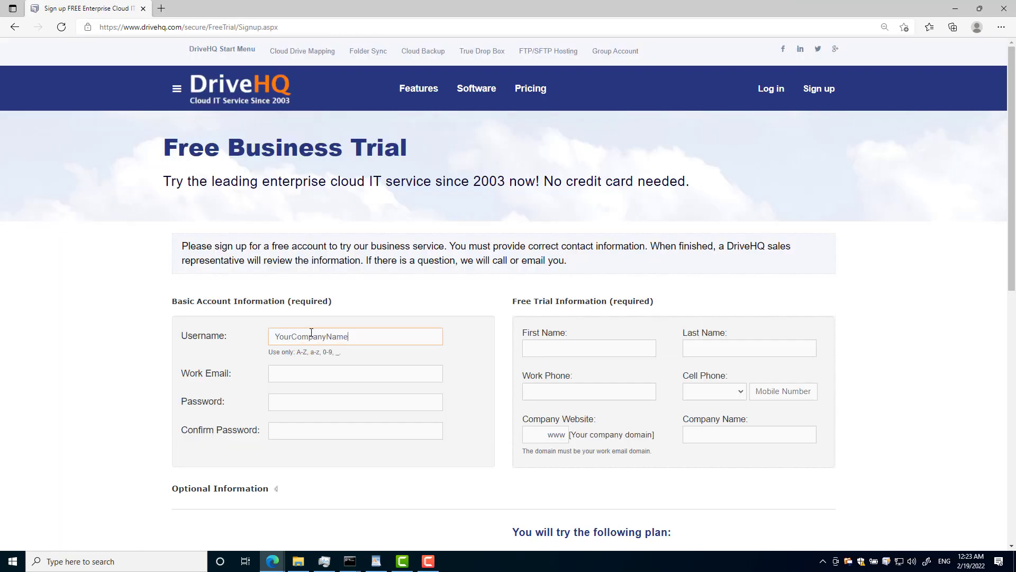
{"action": "key", "text": "Tab"}
{"action": "type", "text": "contact@YourCompanyname.com"}
{"action": "key", "text": "Tab"}
{"action": "type", "text": "*************"}
{"action": "key", "text": "Tab"}
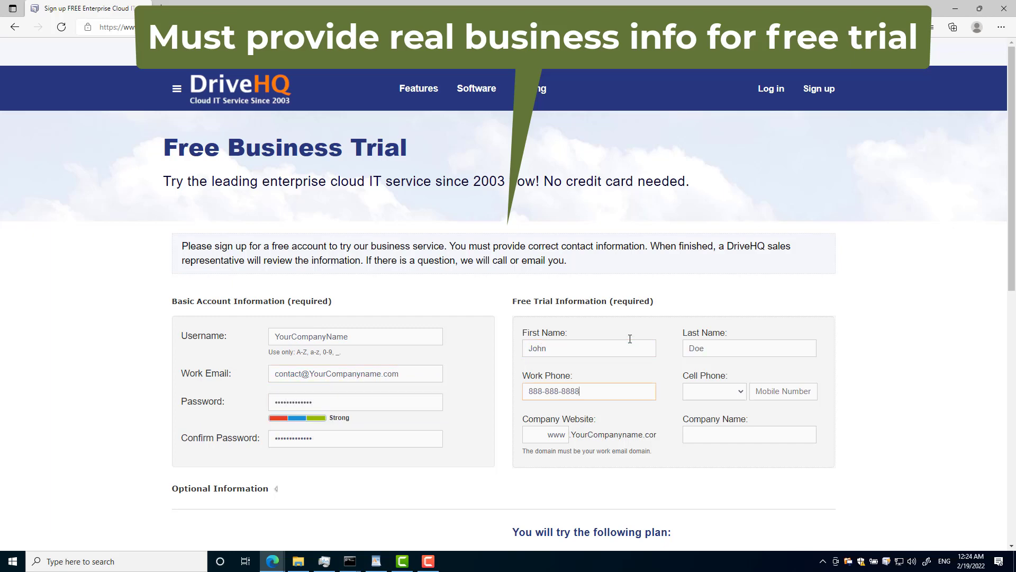
Step: Set phone country to United States, add the mobile number and company 'YourCompanyName', and submit the trial
{"action": "left_click", "coordinate": [712, 391]}
{"action": "left_click", "coordinate": [752, 293]}
{"action": "left_click", "coordinate": [773, 390]}
{"action": "type", "text": "888-8888"}
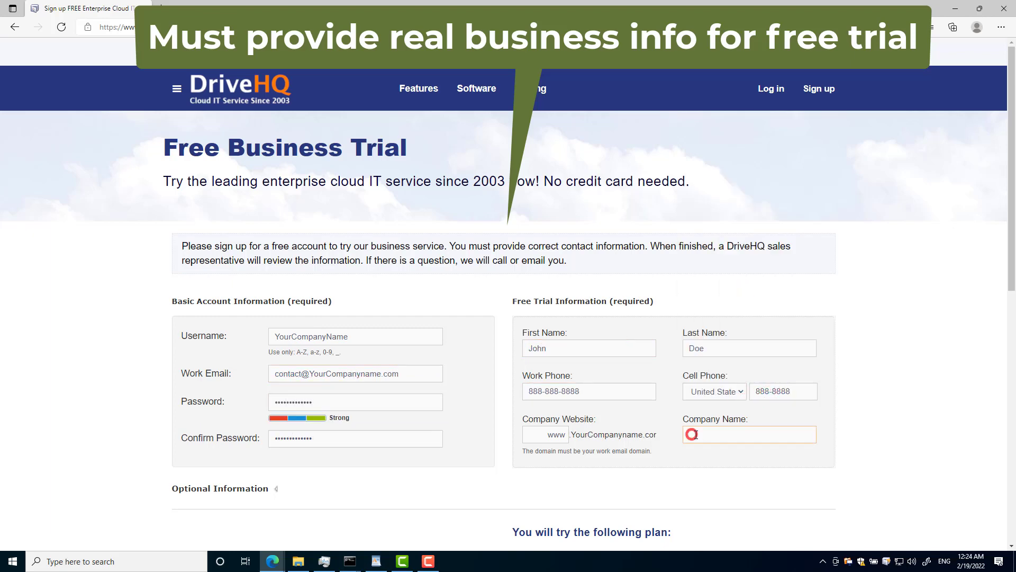
{"action": "left_click", "coordinate": [696, 435]}
{"action": "type", "text": "YourCompanyName"}
{"action": "scroll", "coordinate": [113, 455], "scroll_direction": "down", "scroll_amount": 3}
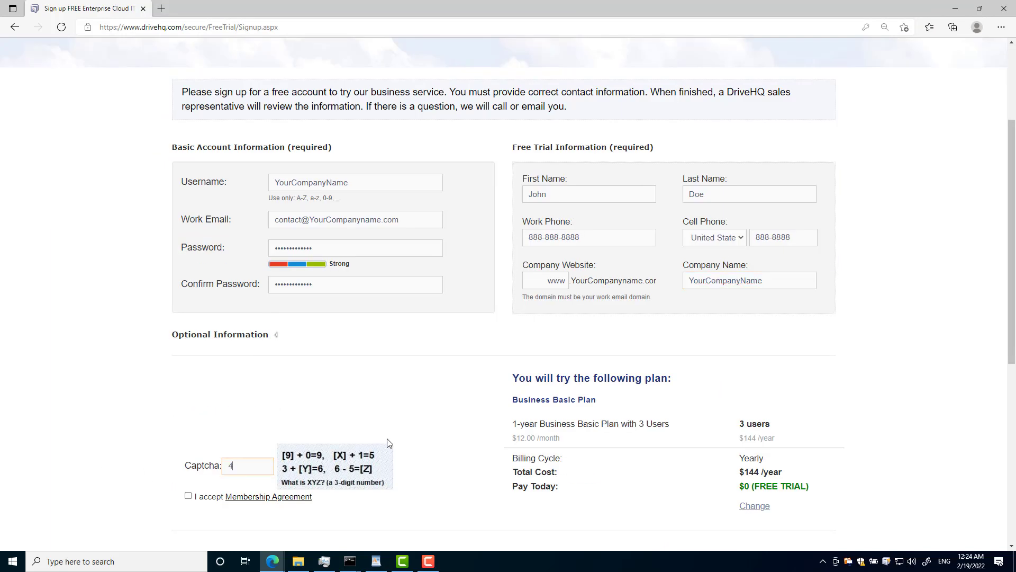
{"action": "scroll", "coordinate": [606, 446], "scroll_direction": "down", "scroll_amount": 2}
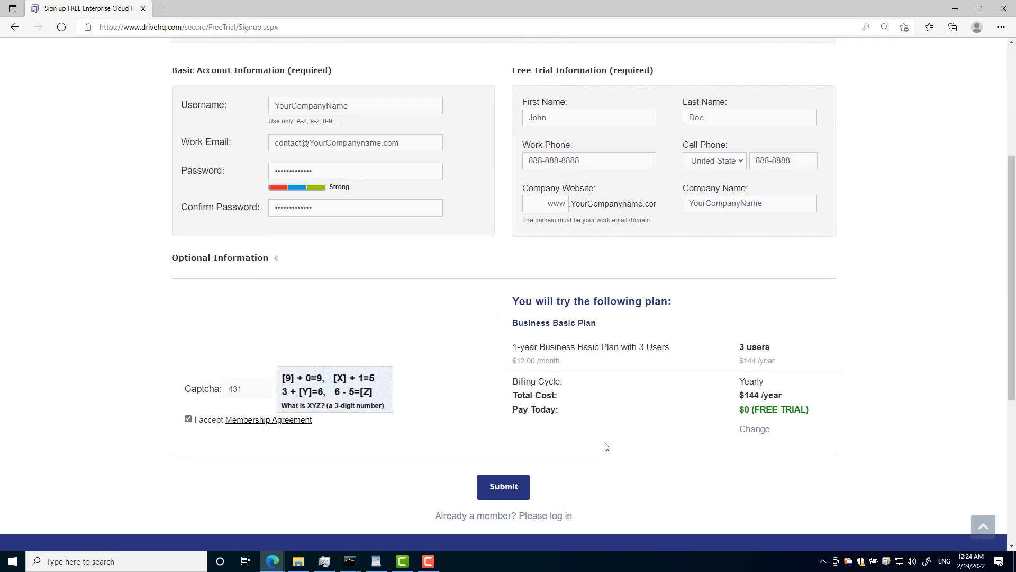
{"action": "left_click", "coordinate": [503, 487]}
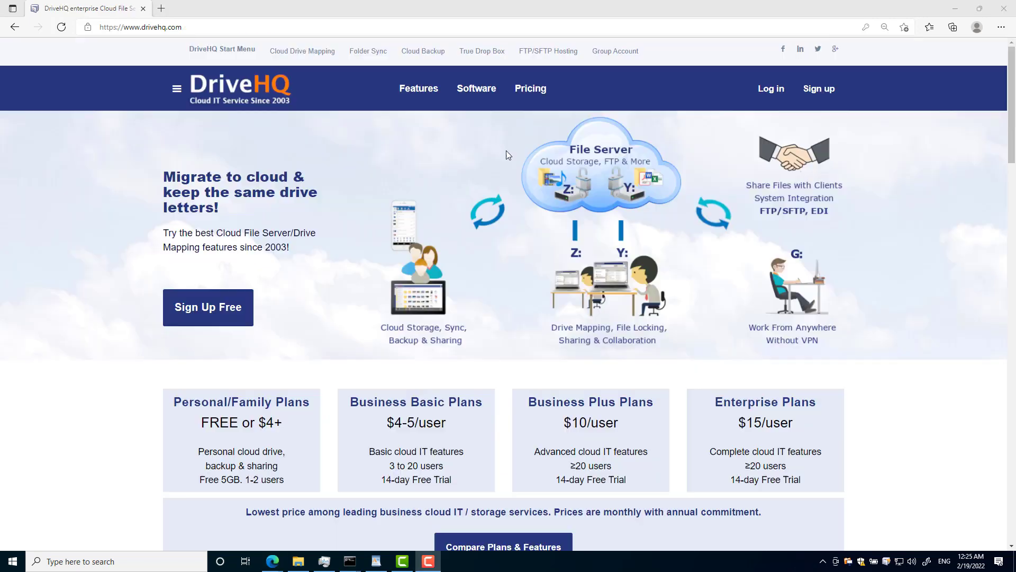
Step: Order the Business Basic plan billed monthly for 3 users
{"action": "left_click", "coordinate": [531, 89]}
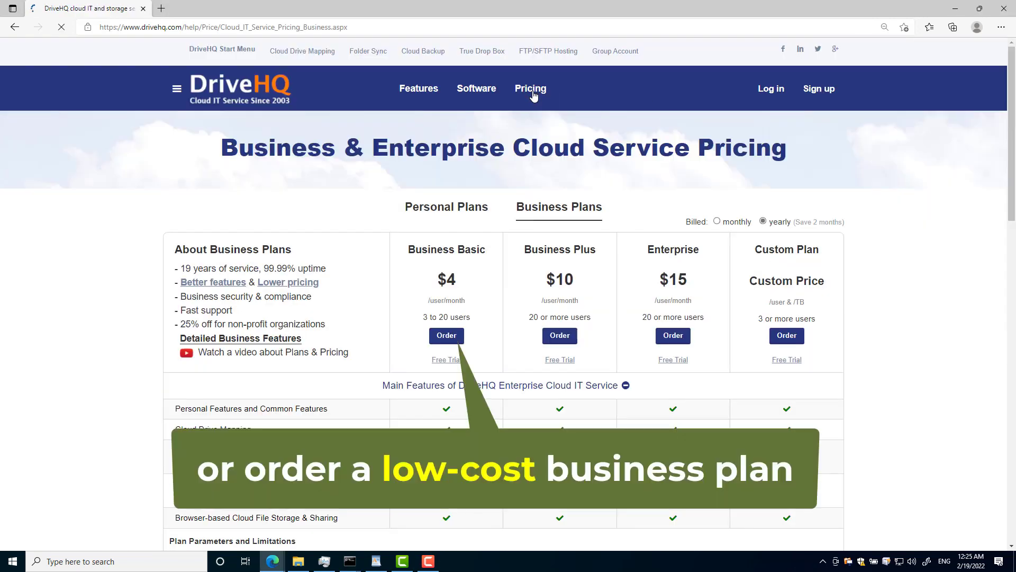
{"action": "left_click", "coordinate": [442, 338]}
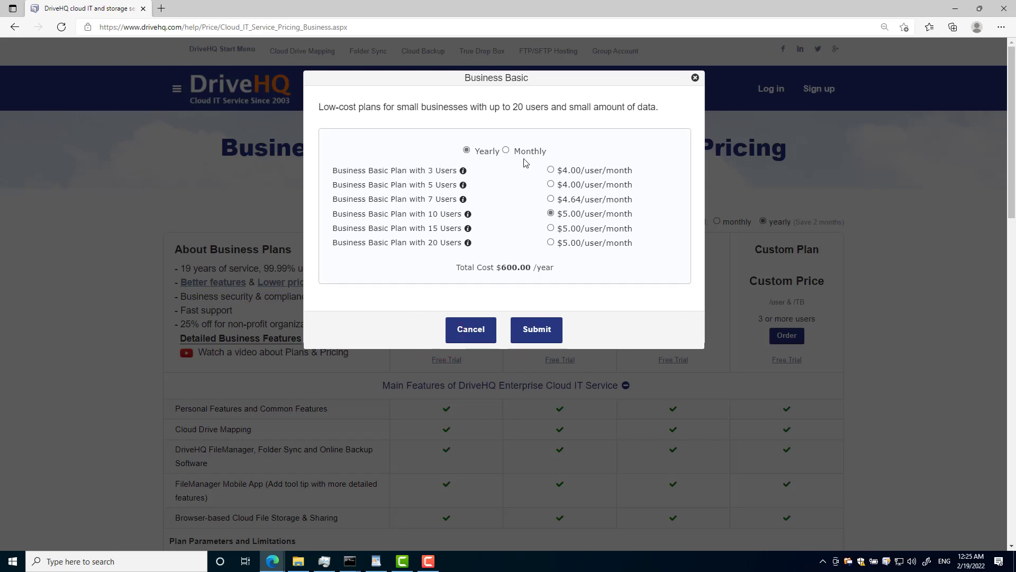
{"action": "left_click", "coordinate": [506, 151]}
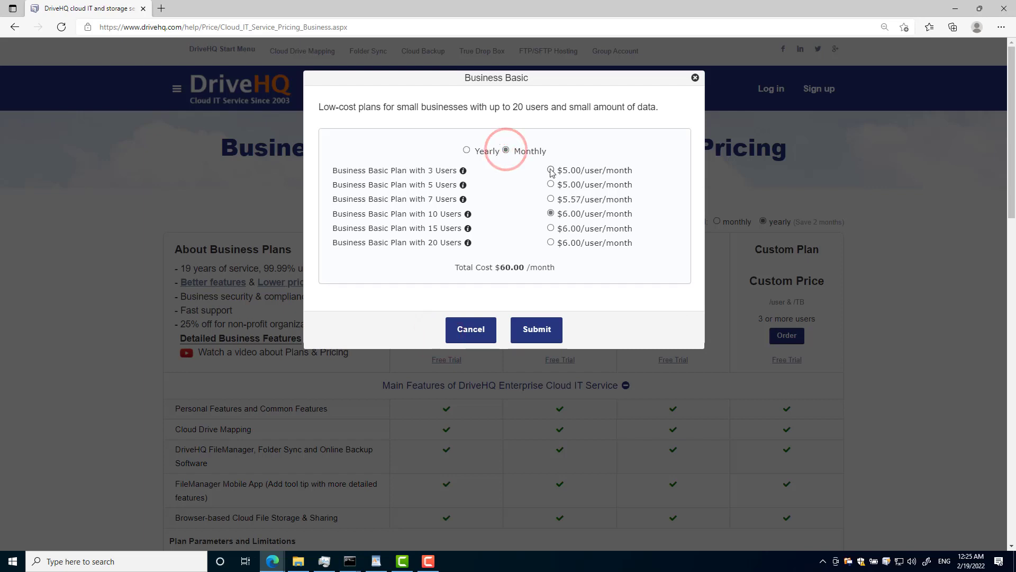
{"action": "left_click", "coordinate": [536, 330]}
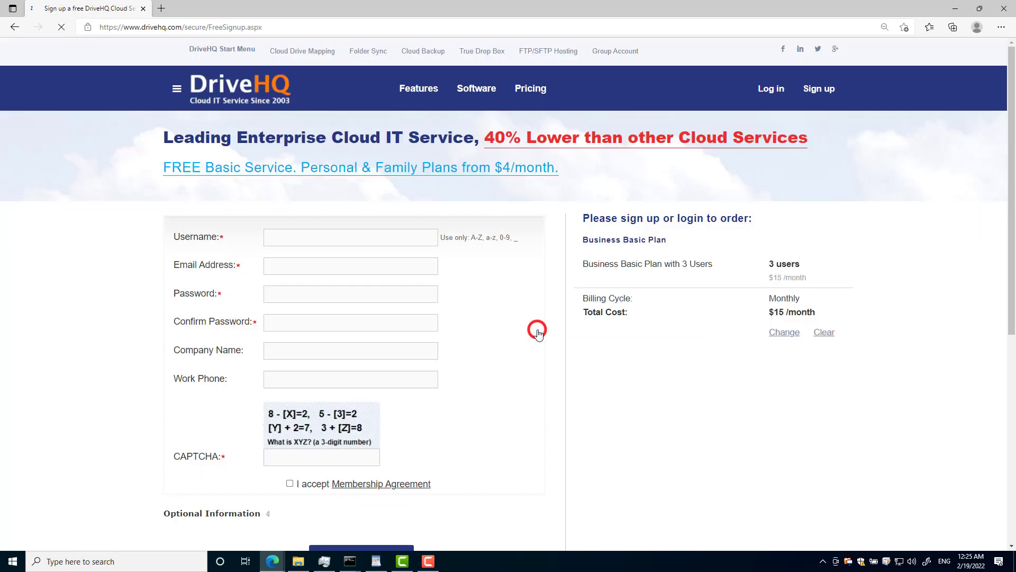
Step: Fill in the sign-up form with the account username, e-mail and password, and accept the membership agreement
{"action": "left_click", "coordinate": [309, 236]}
{"action": "type", "text": "YourCompany"}
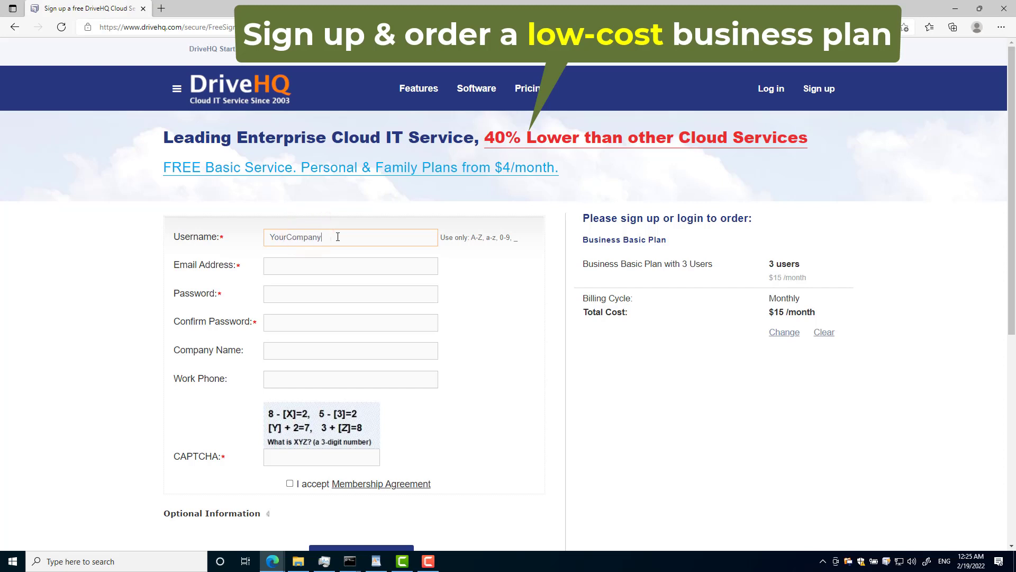
{"action": "type", "text": "Name"}
{"action": "key", "text": "Tab"}
{"action": "type", "text": "contact@yourcompanyname.com"}
{"action": "key", "text": "Tab"}
{"action": "type", "text": "•••••••••••"}
{"action": "key", "text": "Tab"}
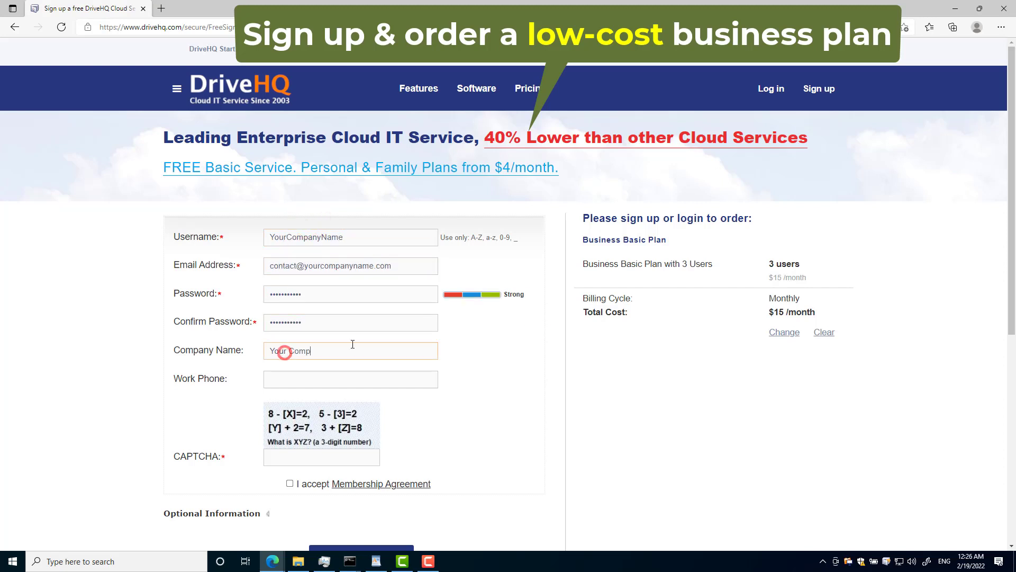
{"action": "type", "text": "655"}
{"action": "left_click", "coordinate": [290, 483]}
{"action": "scroll", "coordinate": [289, 483], "scroll_direction": "down", "scroll_amount": 3}
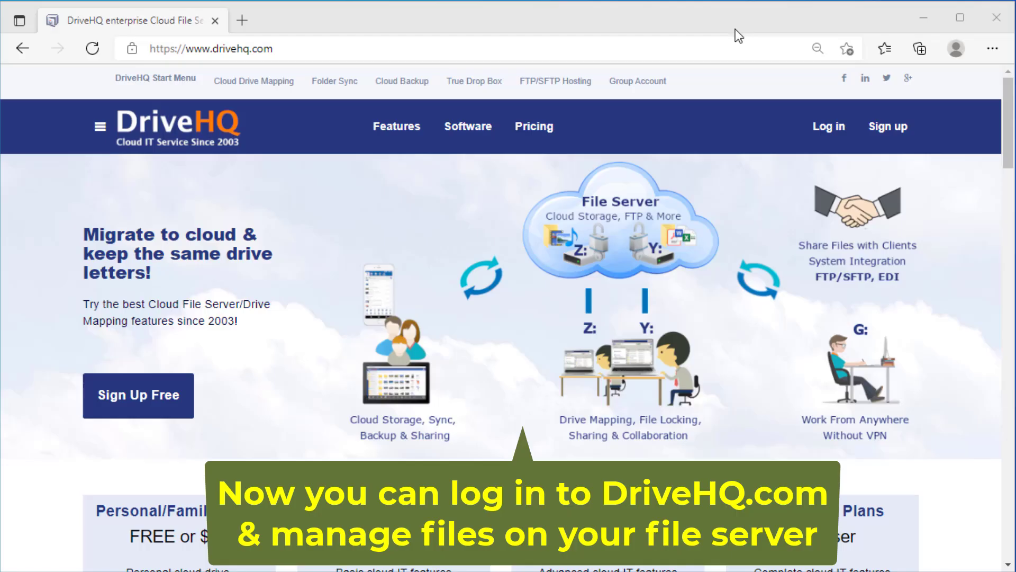
Step: Log in to the company DriveHQ account and open the Software downloads page
{"action": "left_click", "coordinate": [828, 137]}
{"action": "left_click", "coordinate": [834, 132]}
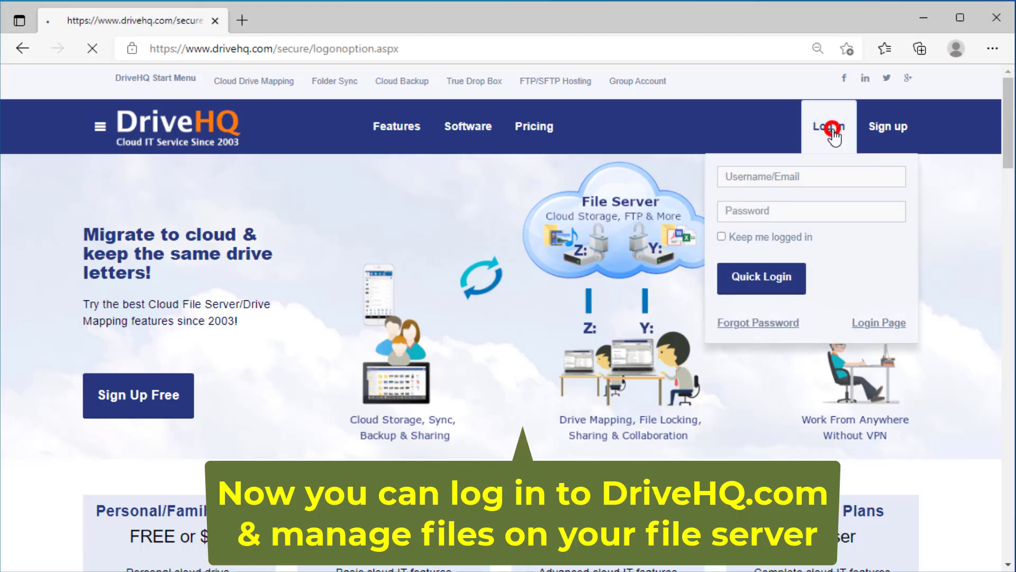
{"action": "left_click", "coordinate": [330, 236]}
{"action": "type", "text": "yourcompanyname"}
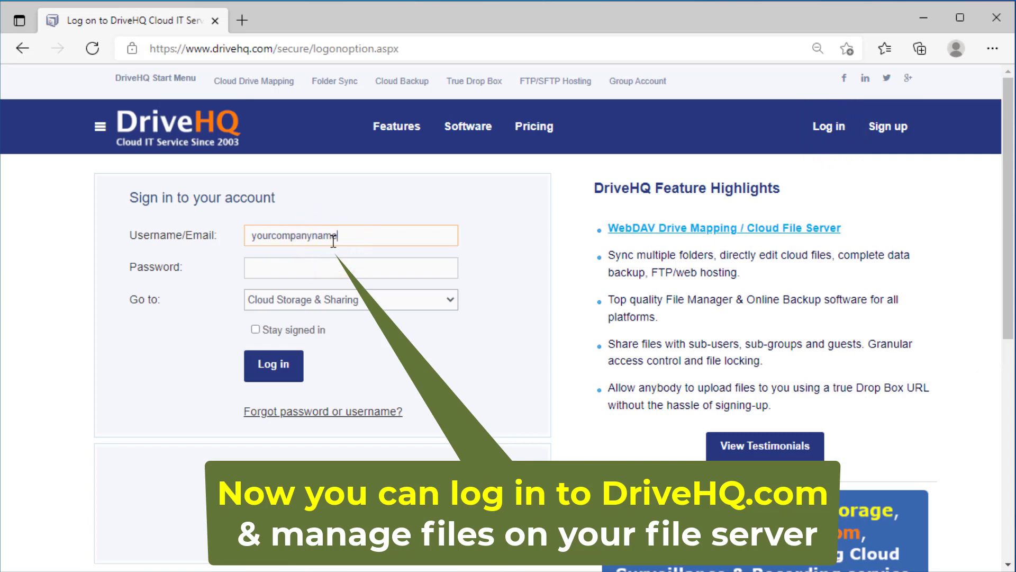
{"action": "left_click", "coordinate": [270, 369]}
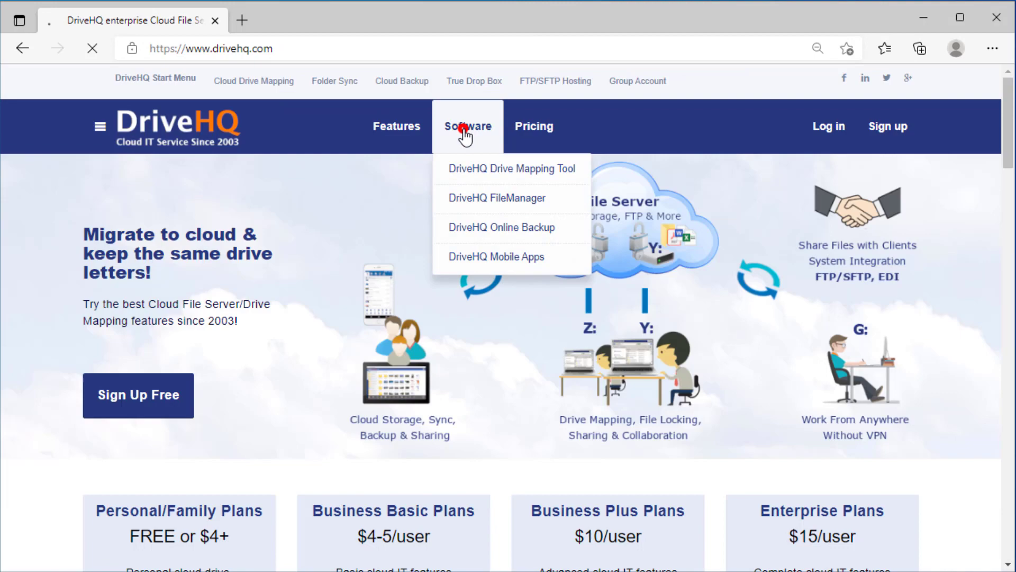
{"action": "left_click", "coordinate": [465, 129]}
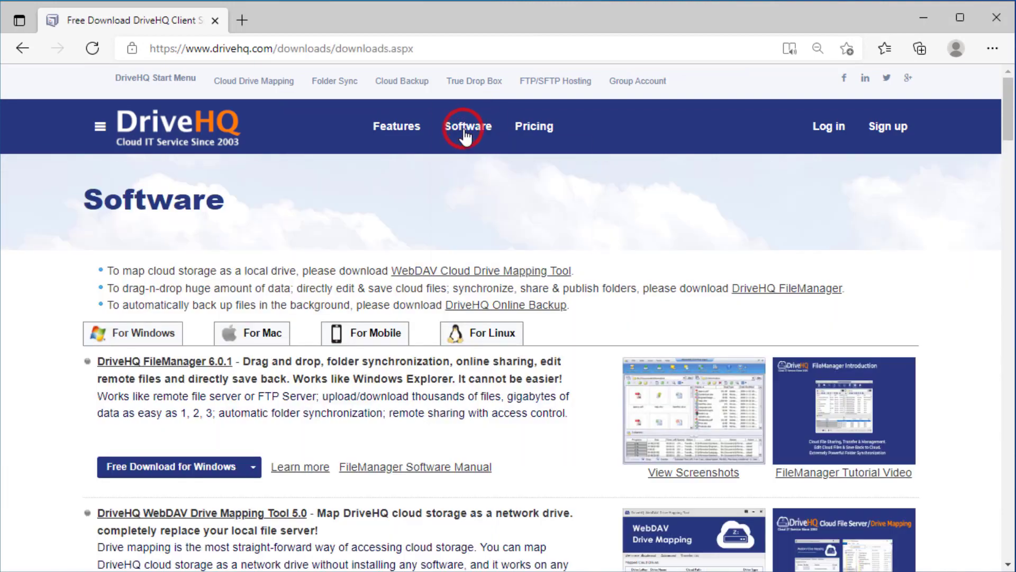
Step: Download the WebDAV Drive Mapping Tool and install it with default settings, launching it at the end
{"action": "scroll", "coordinate": [295, 397], "scroll_direction": "down", "scroll_amount": 3}
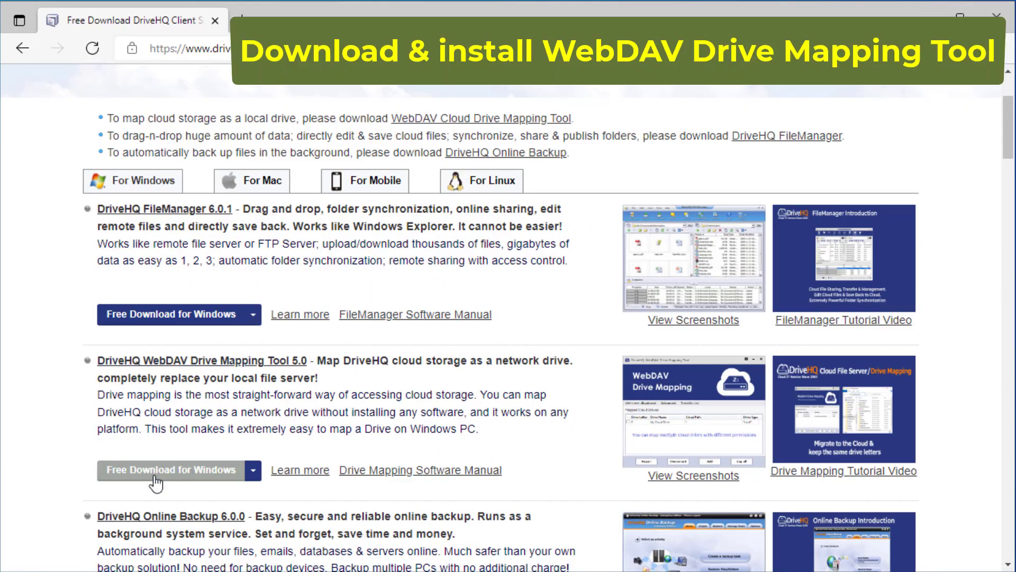
{"action": "left_click", "coordinate": [158, 471]}
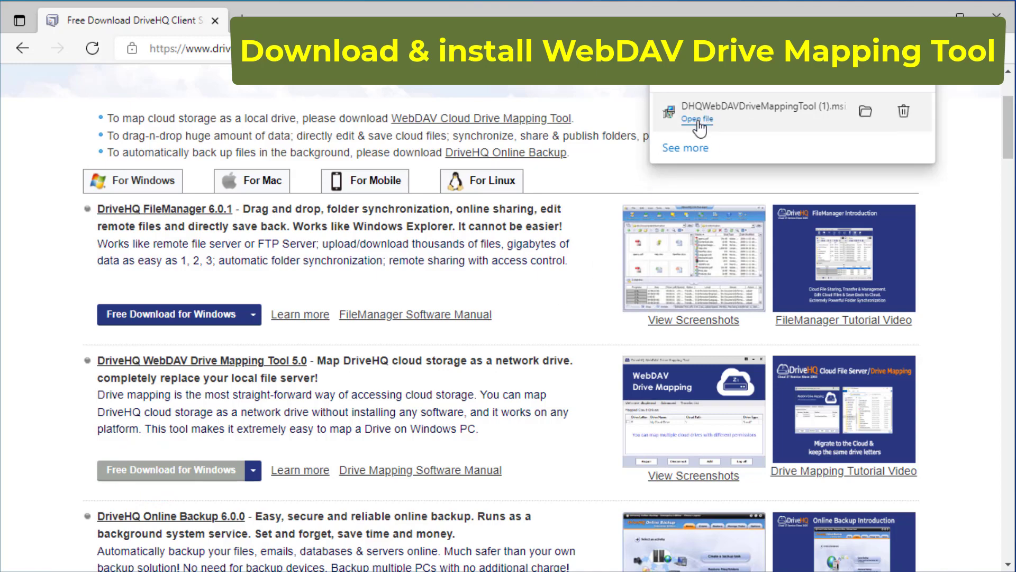
{"action": "left_click", "coordinate": [697, 119]}
{"action": "left_click", "coordinate": [535, 334]}
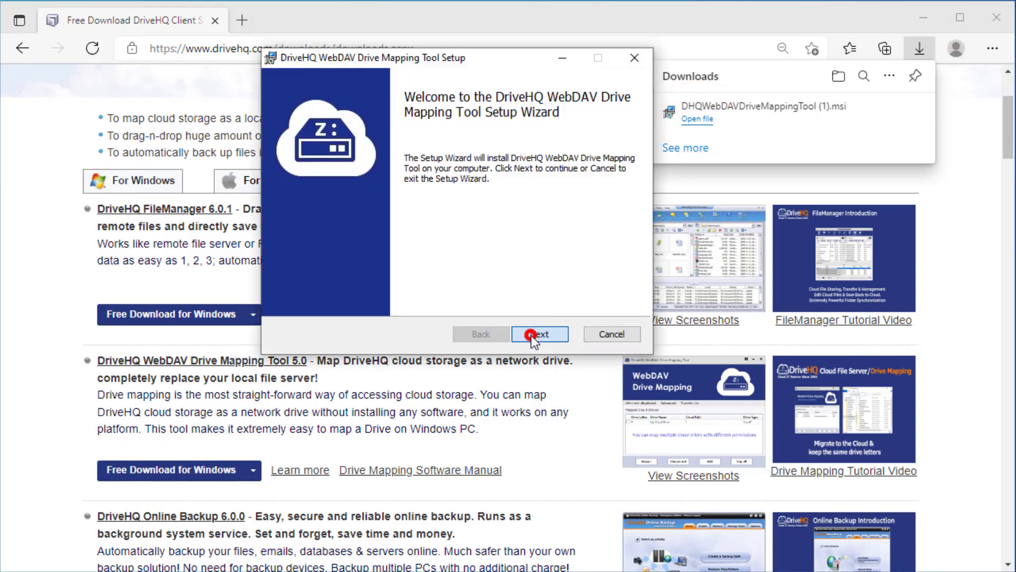
{"action": "left_click", "coordinate": [389, 297]}
{"action": "left_click", "coordinate": [540, 334]}
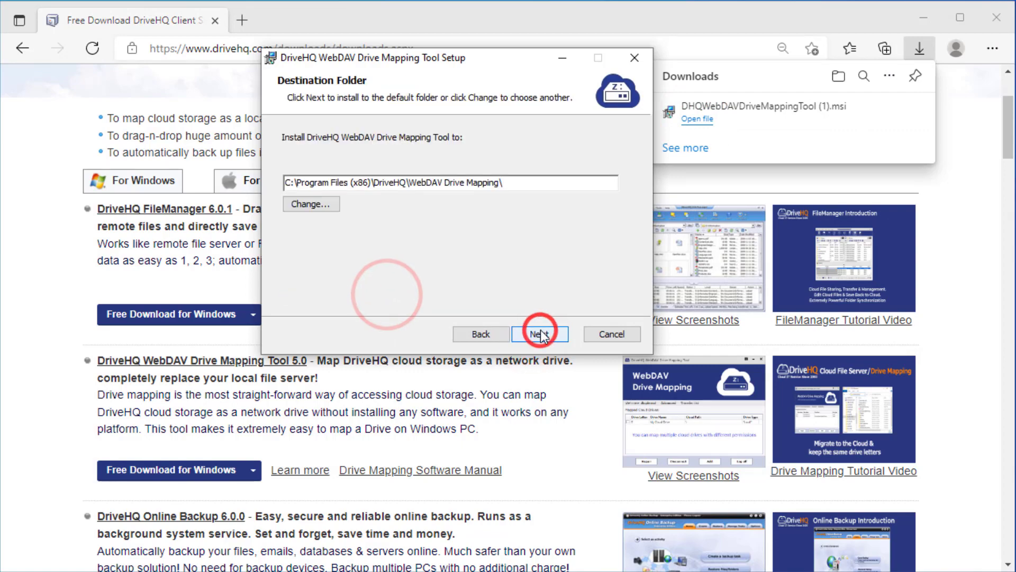
{"action": "left_click", "coordinate": [540, 334]}
{"action": "left_click", "coordinate": [540, 334]}
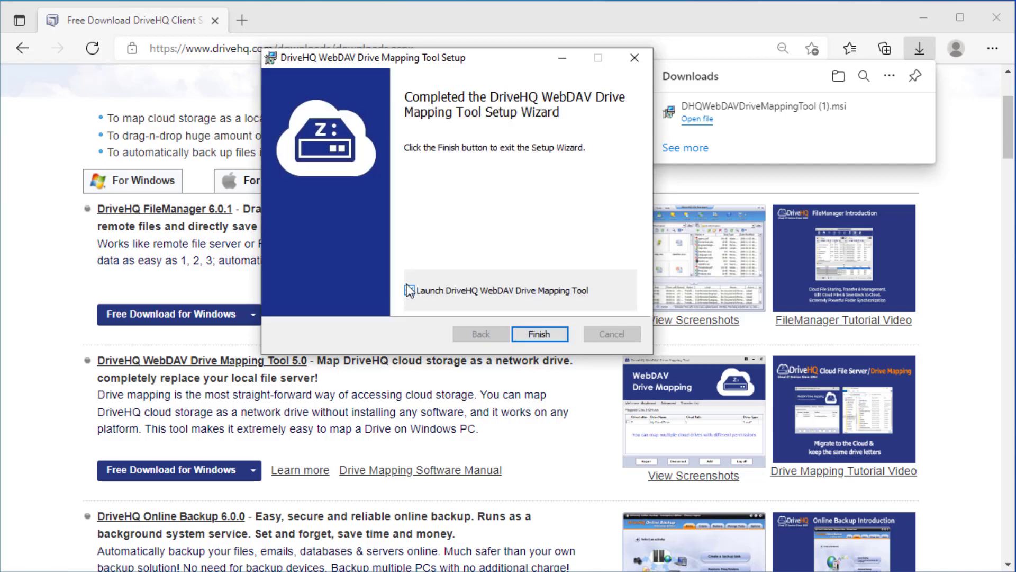
{"action": "left_click", "coordinate": [544, 332]}
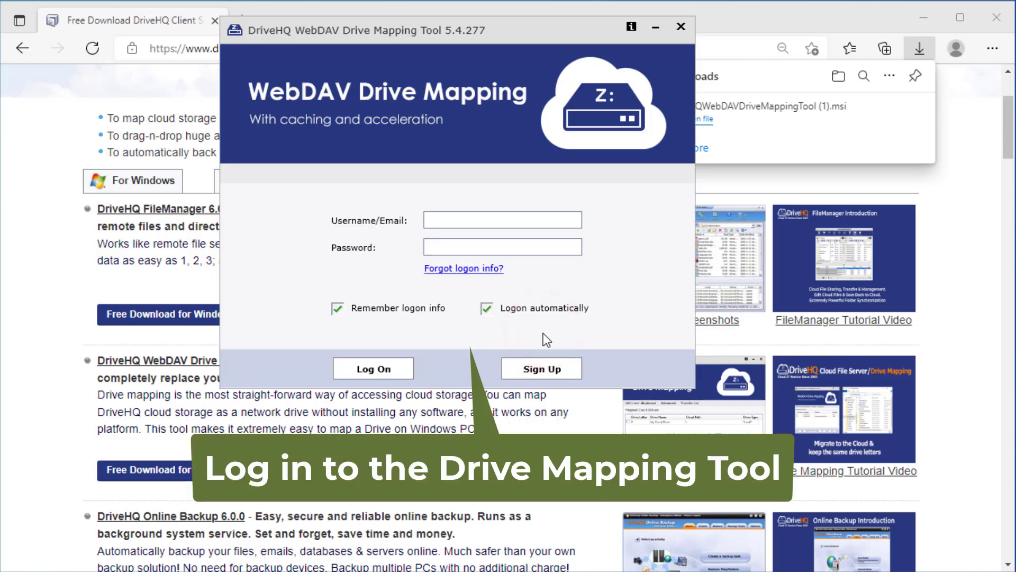
Step: Log on with the company account and map the cloud storage as drive Z:
{"action": "left_click", "coordinate": [450, 220]}
{"action": "type", "text": "yourcompanyname"}
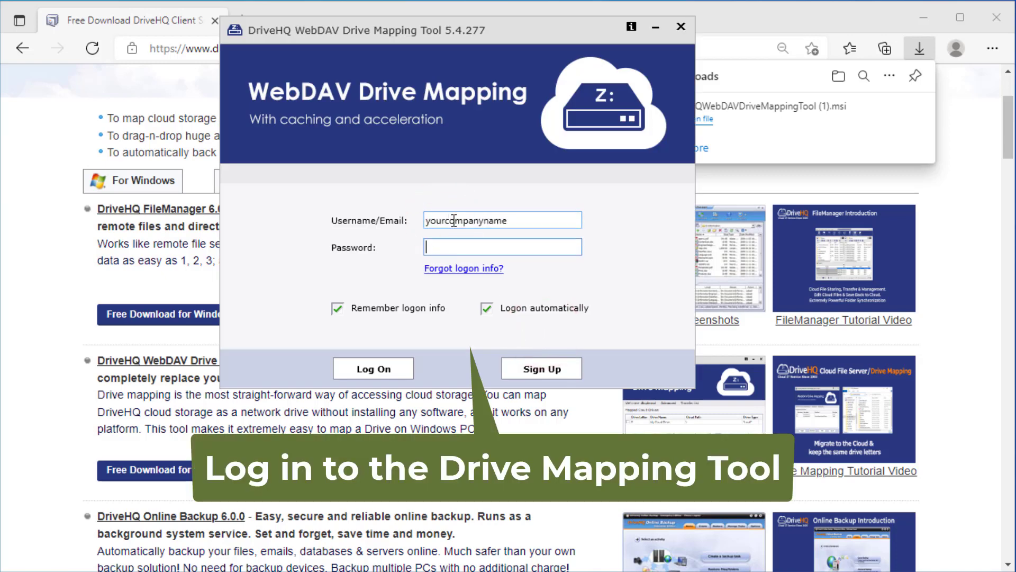
{"action": "type", "text": "1"}
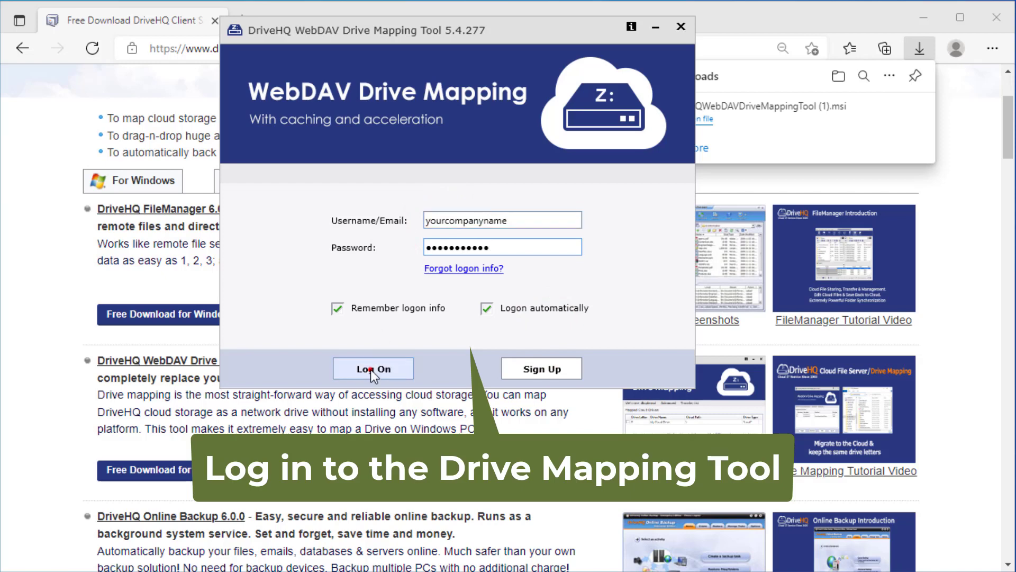
{"action": "left_click", "coordinate": [372, 369]}
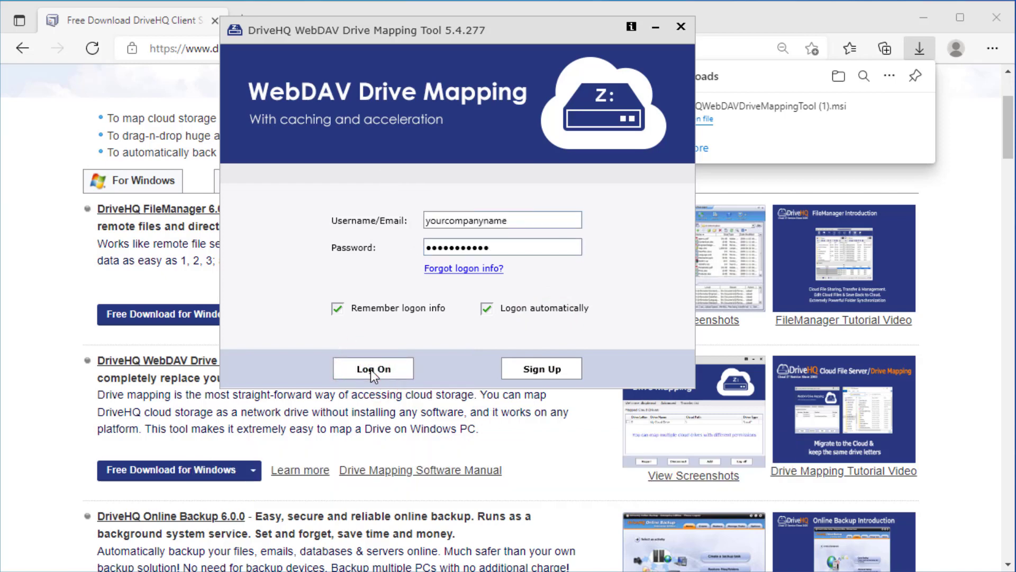
{"action": "left_click", "coordinate": [348, 373]}
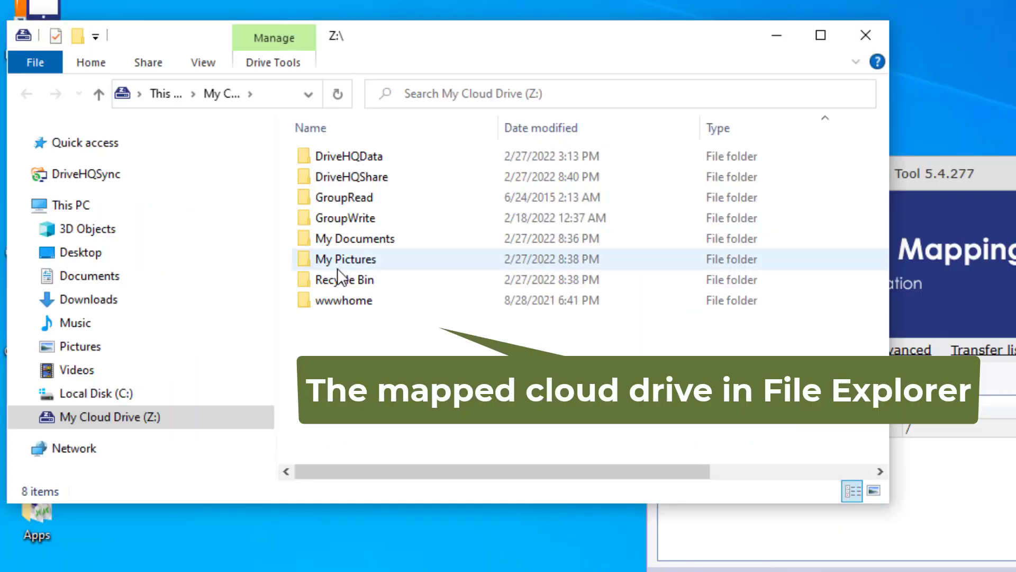
Step: Copy the AllBusinessFiles folder from Local Disk (C:) and paste it into My Cloud Drive (Z:)
{"action": "left_click", "coordinate": [25, 417]}
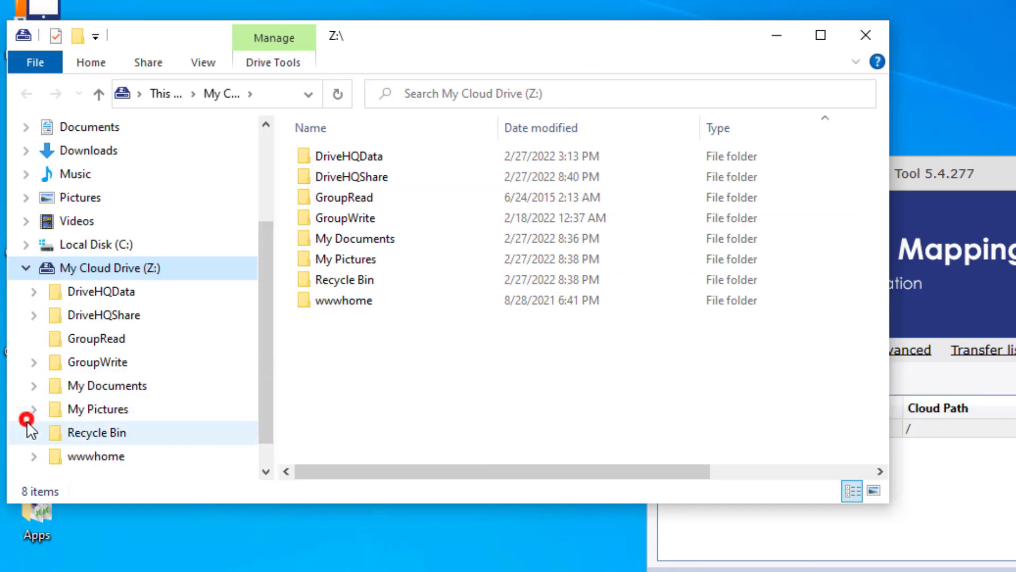
{"action": "left_click", "coordinate": [85, 408]}
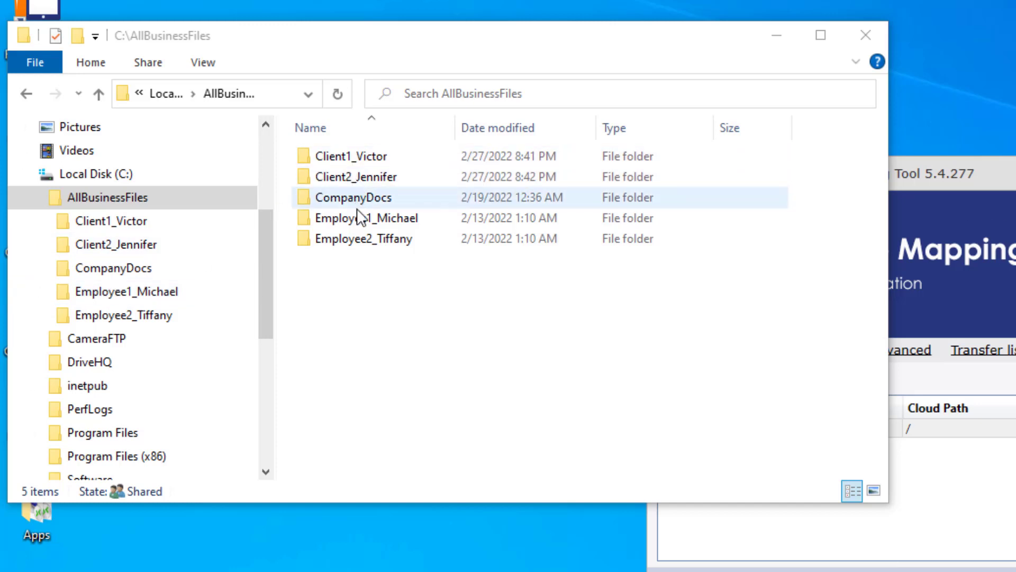
{"action": "right_click", "coordinate": [106, 203]}
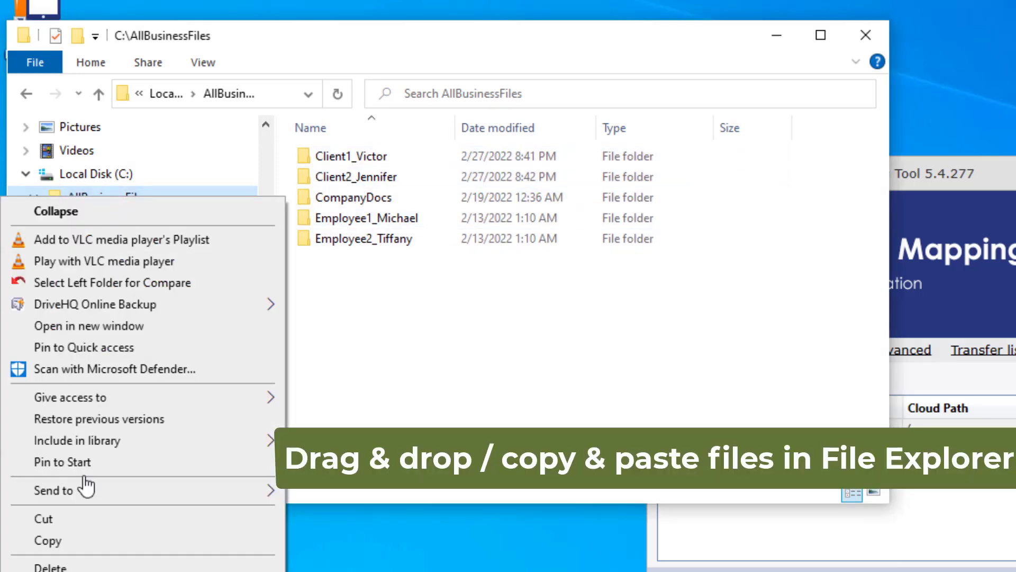
{"action": "left_click", "coordinate": [50, 539]}
{"action": "left_click_drag", "start_coordinate": [263, 265], "coordinate": [264, 351]}
{"action": "left_click", "coordinate": [103, 344]}
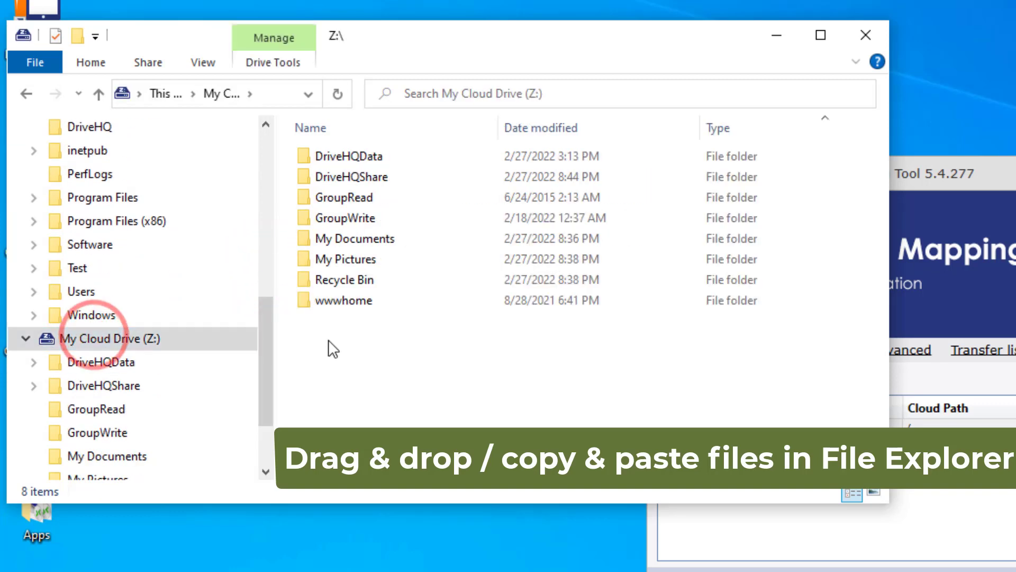
{"action": "key", "text": "shift+F10"}
{"action": "left_click", "coordinate": [169, 475]}
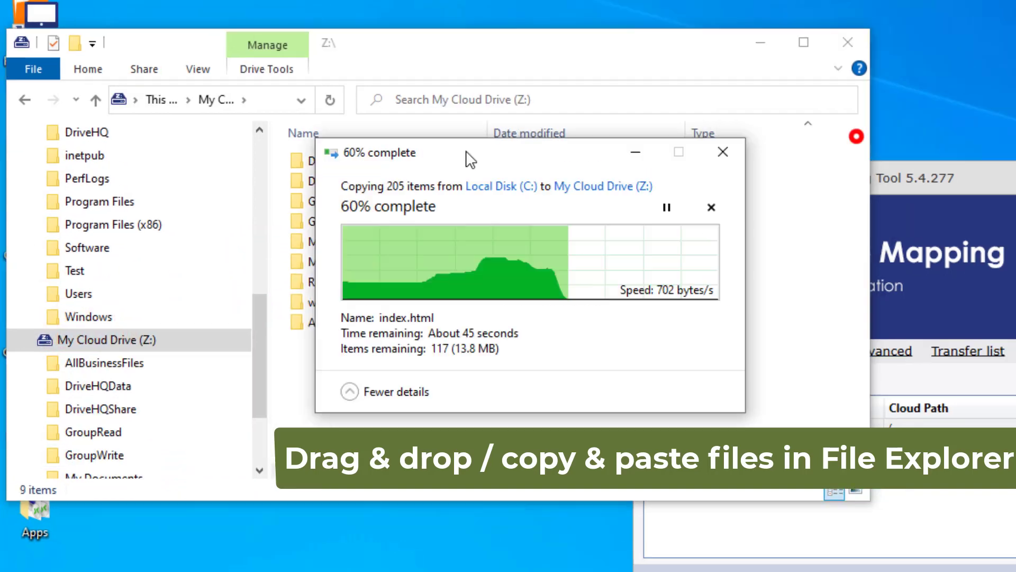
{"action": "left_click", "coordinate": [873, 132]}
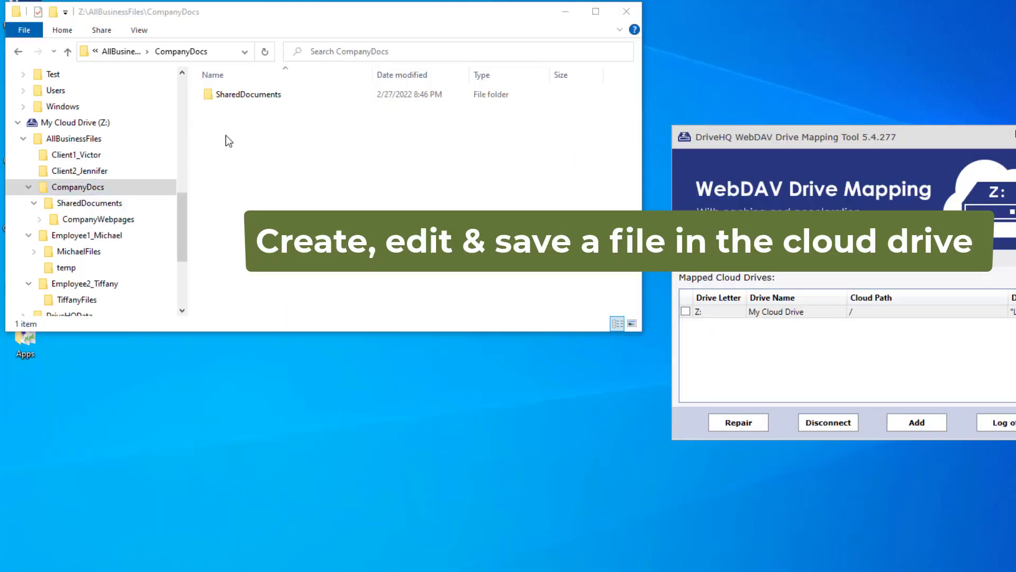
Step: Create a new text document named Test.txt in the CompanyDocs folder
{"action": "right_click", "coordinate": [226, 136]}
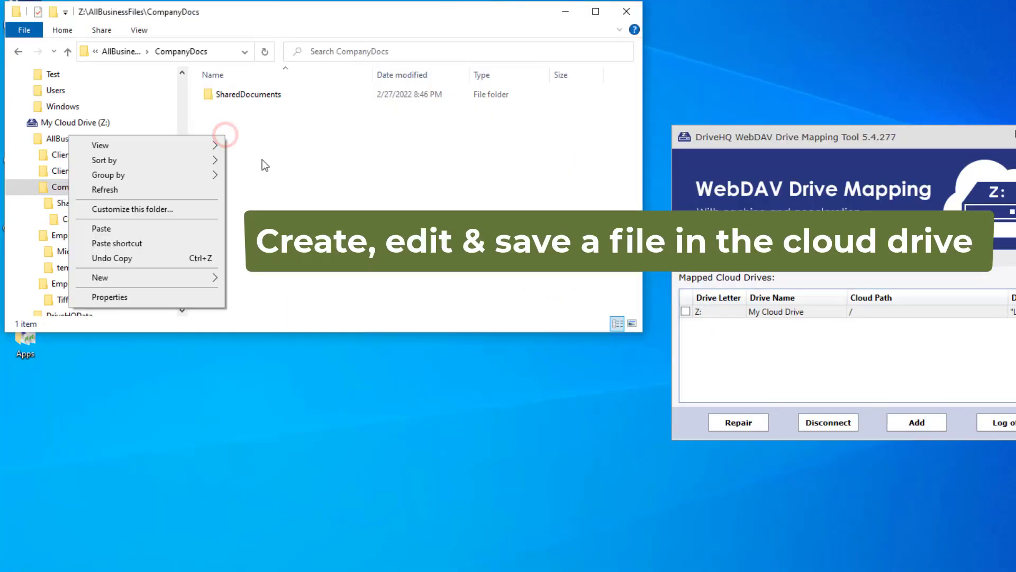
{"action": "left_click", "coordinate": [119, 275]}
{"action": "left_click", "coordinate": [271, 417]}
{"action": "type", "text": "Test.txt"}
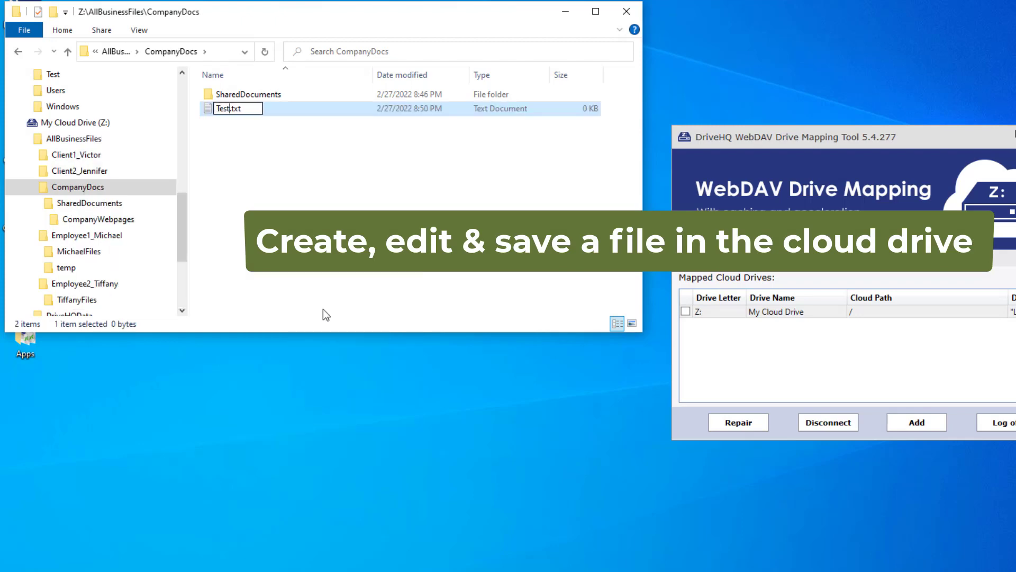
{"action": "key", "text": "Return"}
Step: Write 'This is a test file' in Test.txt, save it and close Notepad
{"action": "double_click", "coordinate": [219, 108]}
{"action": "left_click", "coordinate": [222, 313]}
{"action": "type", "text": "Thisis a test file"}
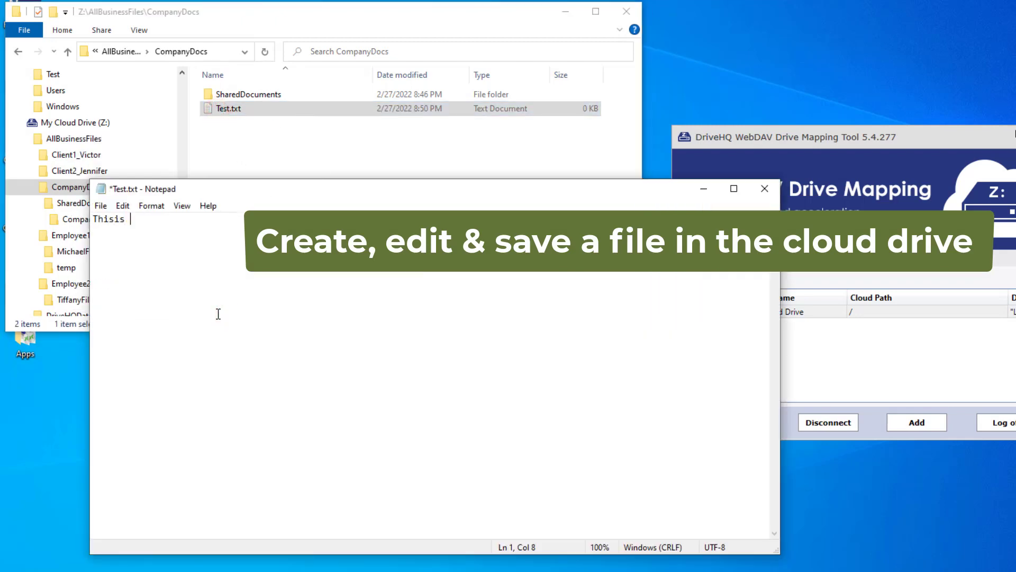
{"action": "left_click", "coordinate": [100, 206]}
{"action": "left_click", "coordinate": [114, 264]}
{"action": "left_click", "coordinate": [765, 189]}
Step: Refresh CompanyDocs and view Test.txt in DriveHQ's web storage
{"action": "right_click", "coordinate": [295, 142]}
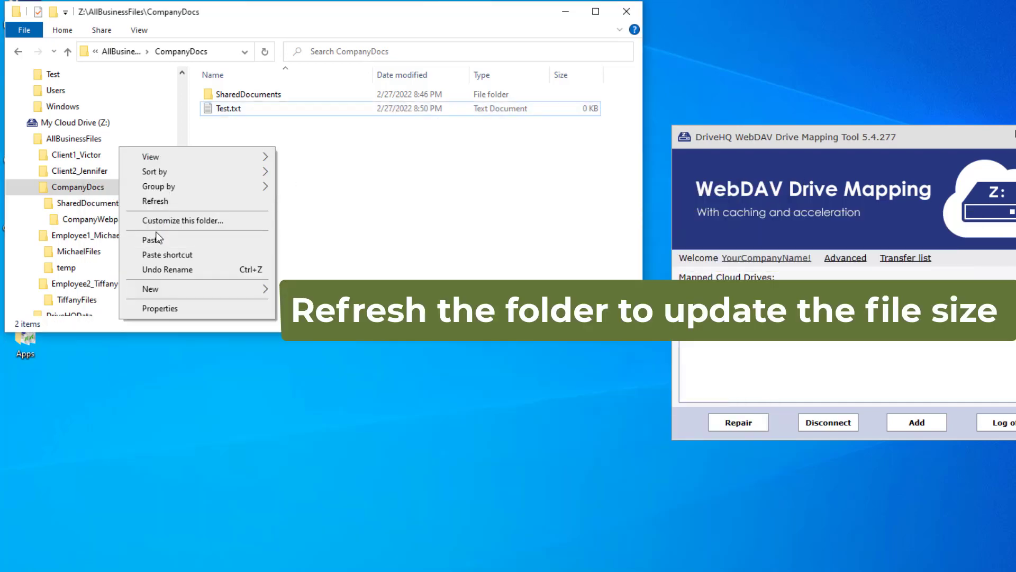
{"action": "left_click", "coordinate": [155, 201]}
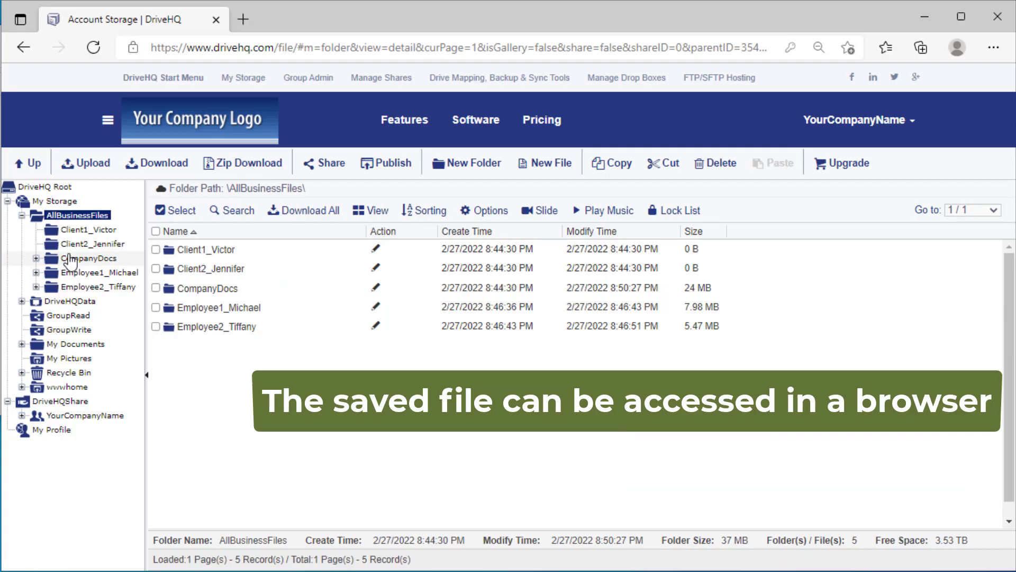
{"action": "left_click", "coordinate": [79, 258]}
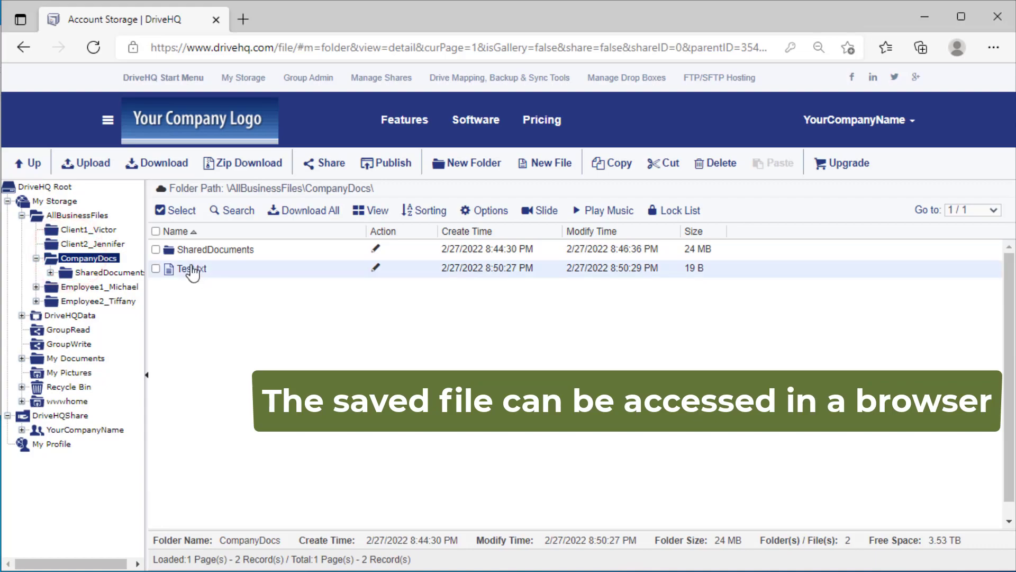
{"action": "left_click", "coordinate": [192, 269]}
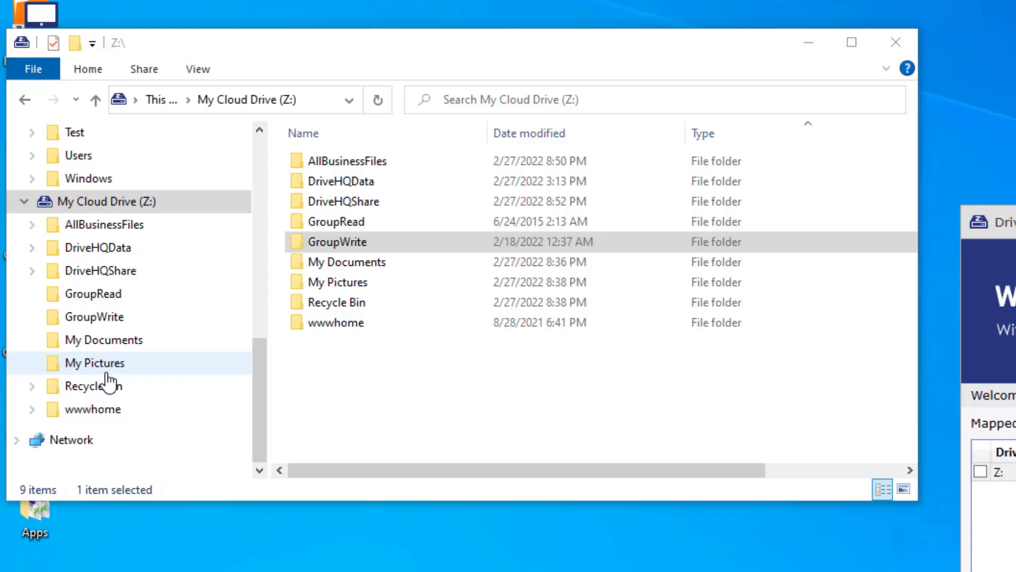
Step: Browse the empty GroupRead and GroupWrite folders, then view the shared folders list
{"action": "left_click", "coordinate": [88, 295]}
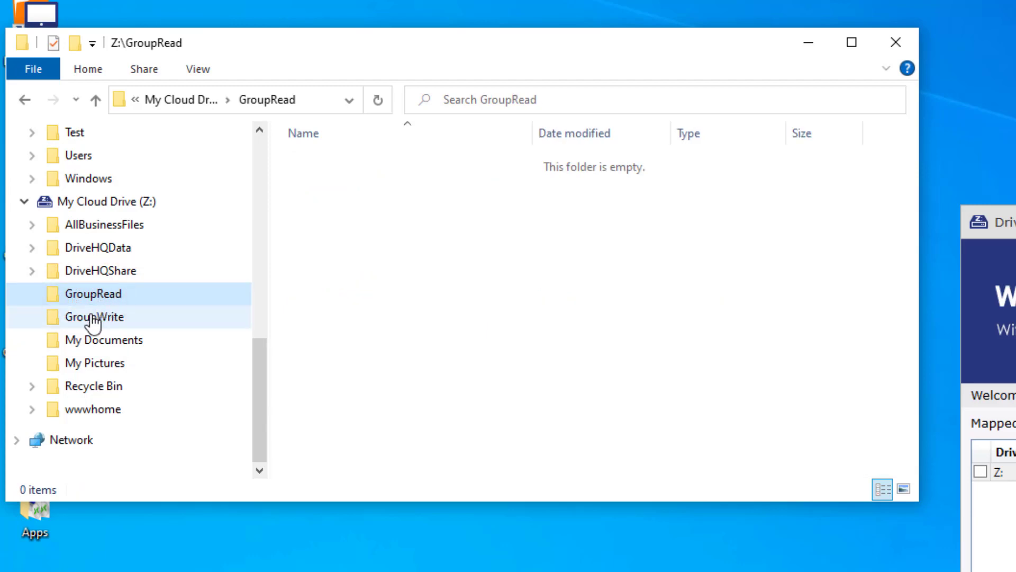
{"action": "left_click", "coordinate": [91, 318]}
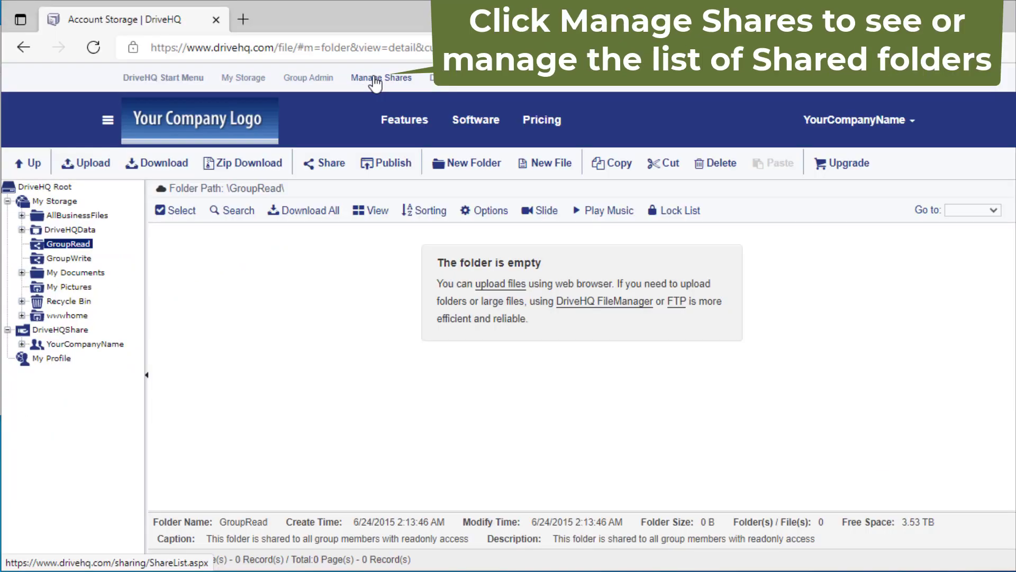
{"action": "left_click", "coordinate": [375, 79]}
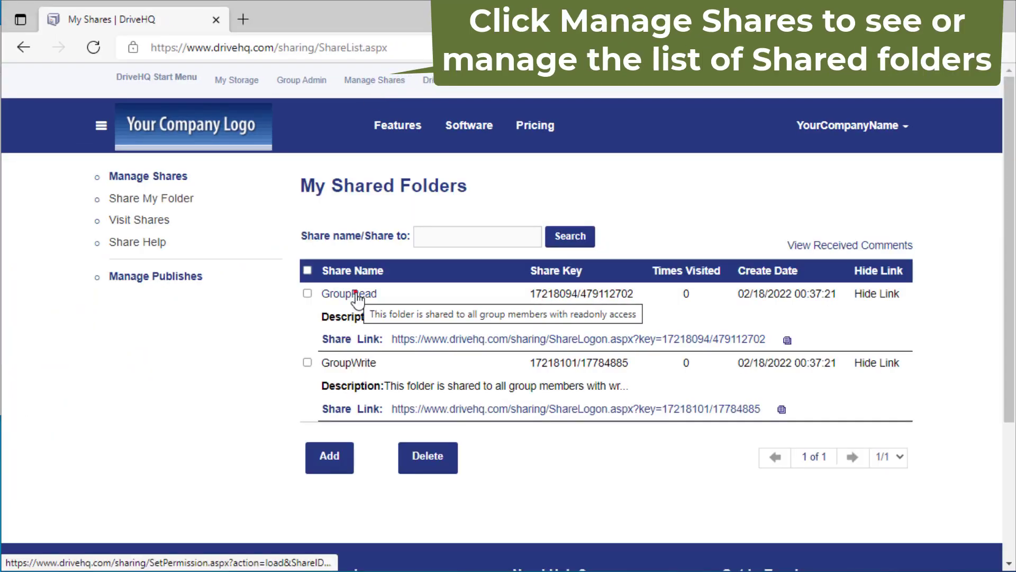
Step: Check the GroupRead share, then review GroupWrite's Full access permission level
{"action": "left_click", "coordinate": [355, 294]}
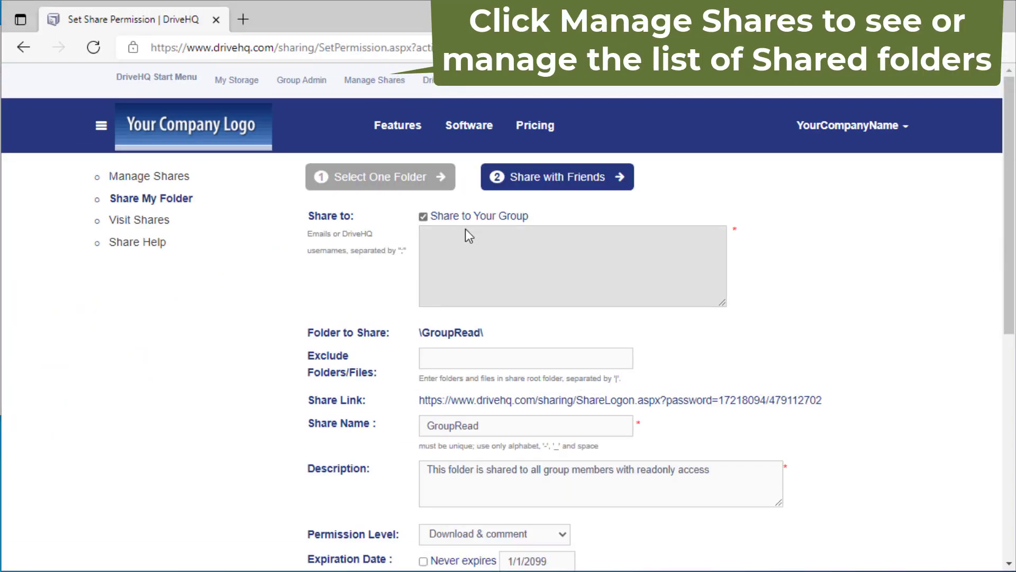
{"action": "left_click", "coordinate": [24, 47]}
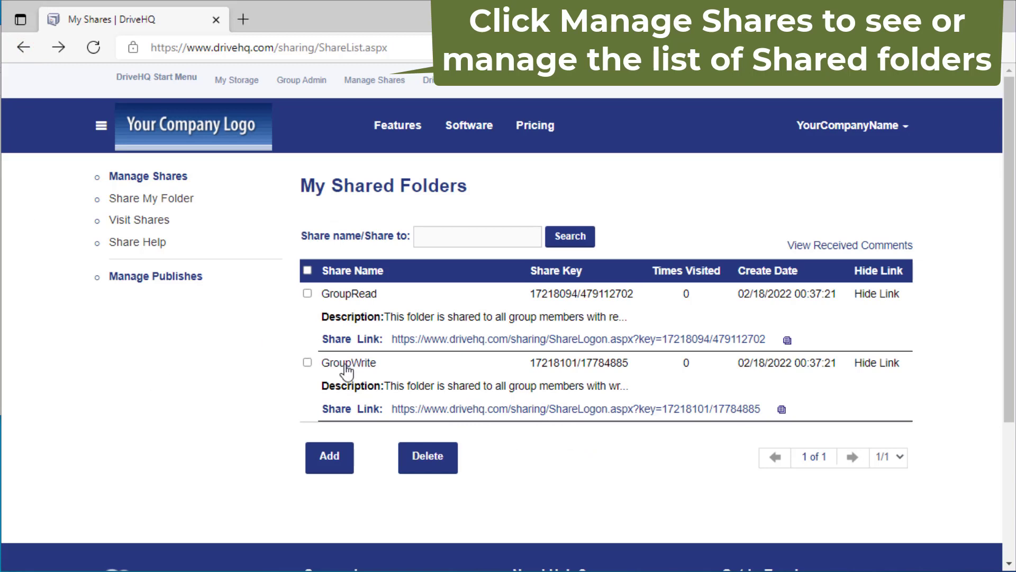
{"action": "left_click", "coordinate": [343, 360]}
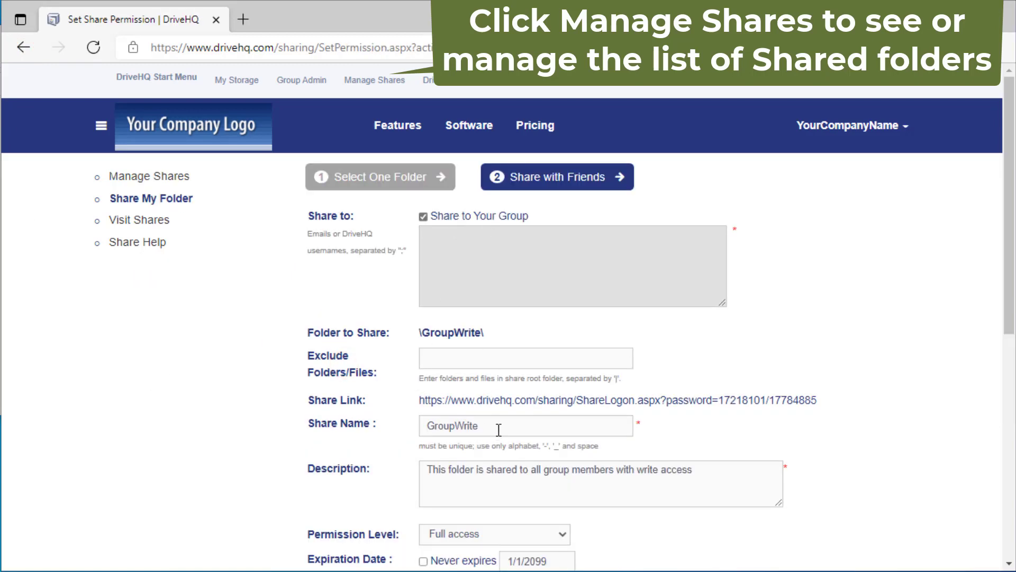
{"action": "scroll", "coordinate": [496, 484], "scroll_direction": "down", "scroll_amount": 2}
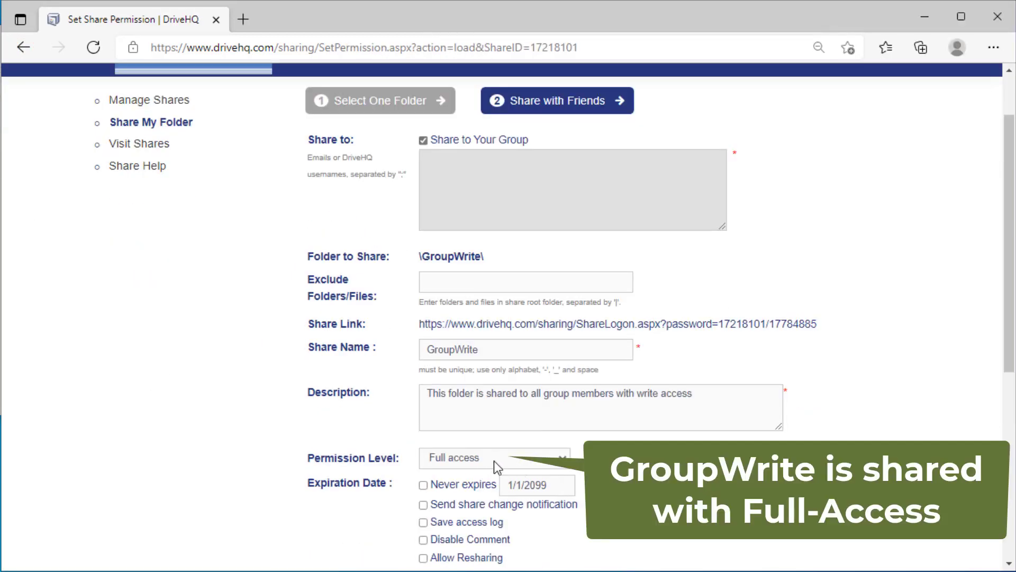
{"action": "scroll", "coordinate": [530, 468], "scroll_direction": "down", "scroll_amount": 1}
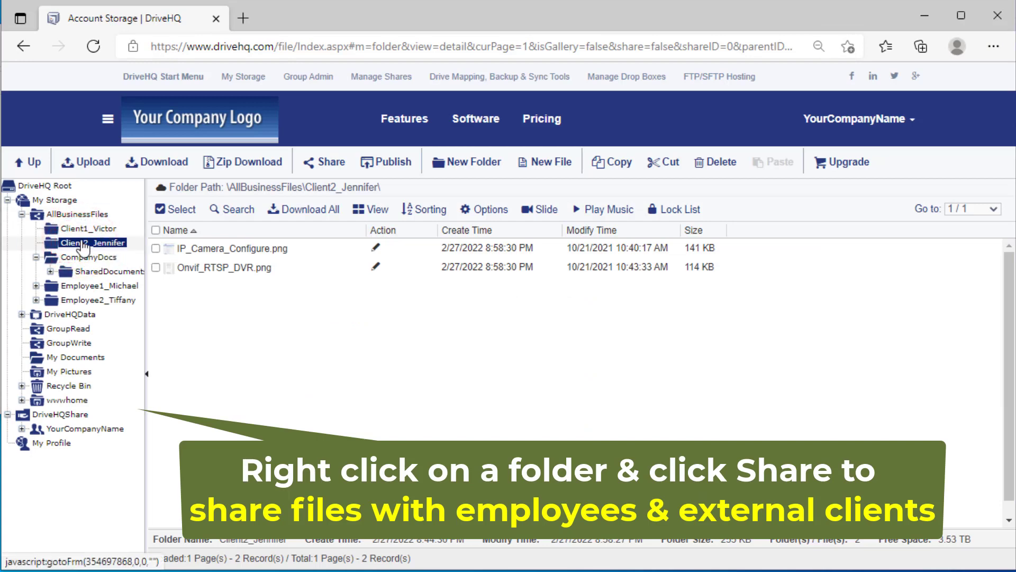
Step: Share Client2_Jennifer with the client's e-mail address at Download & comment level
{"action": "right_click", "coordinate": [83, 245]}
{"action": "left_click", "coordinate": [118, 404]}
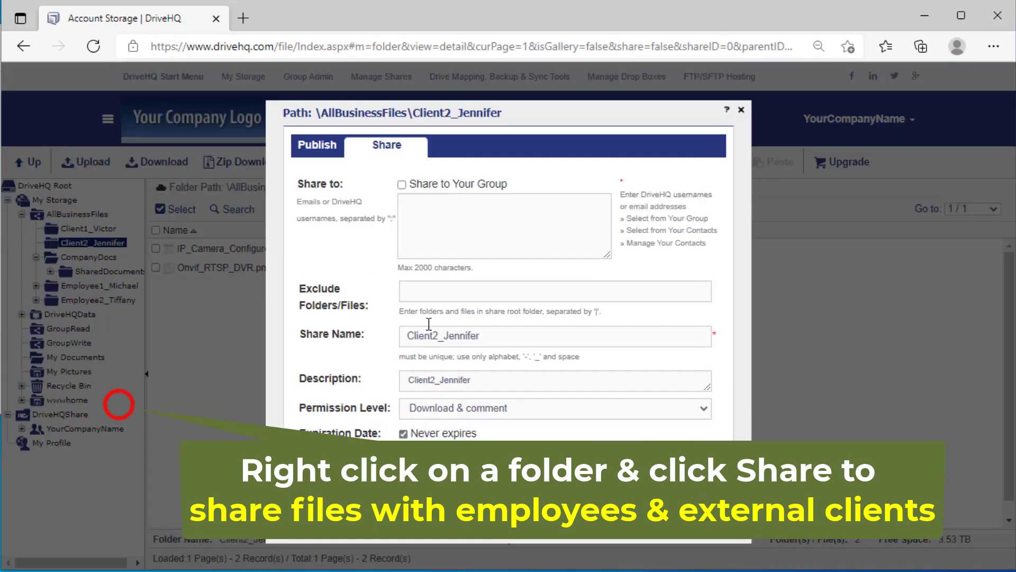
{"action": "left_click", "coordinate": [448, 215]}
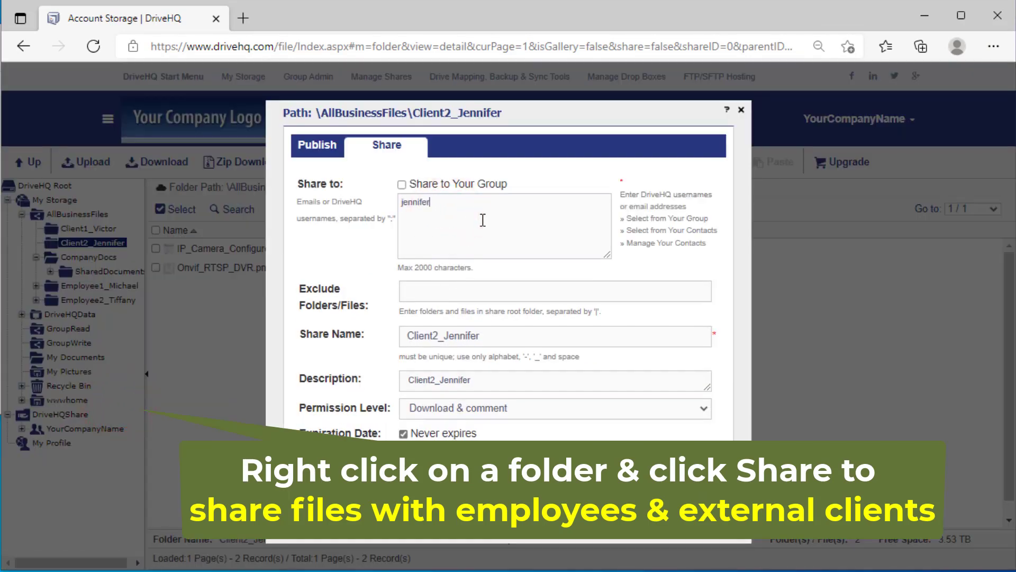
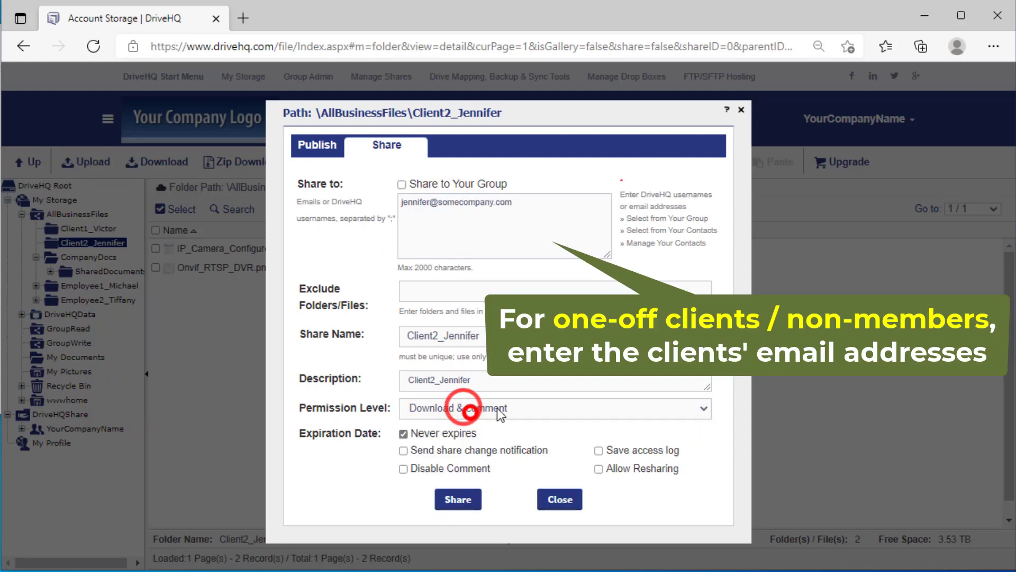
{"action": "left_click", "coordinate": [458, 500]}
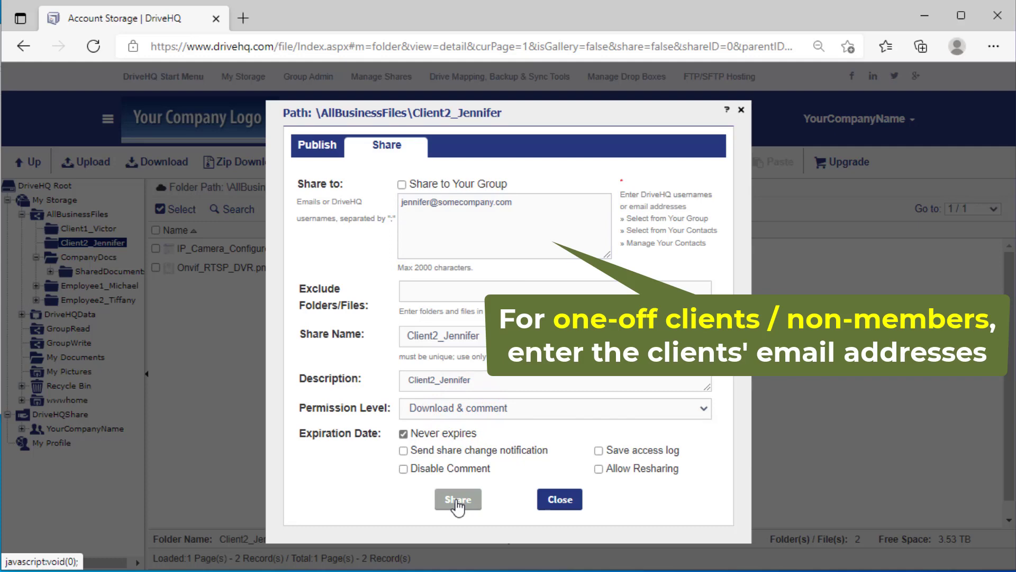
{"action": "left_click", "coordinate": [457, 501]}
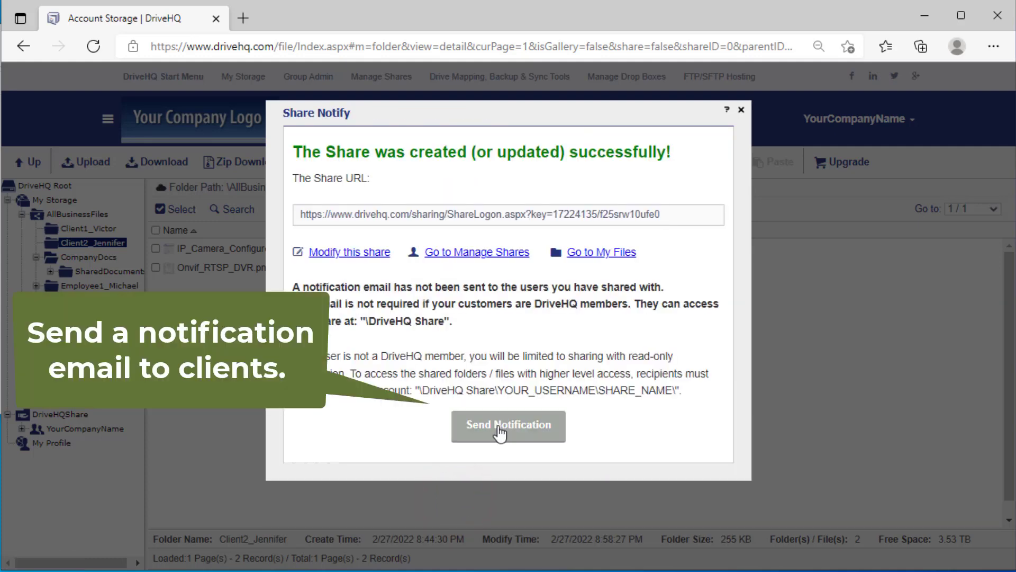
Step: Prepare the share notification e-mail and enter the verification code
{"action": "left_click", "coordinate": [500, 430]}
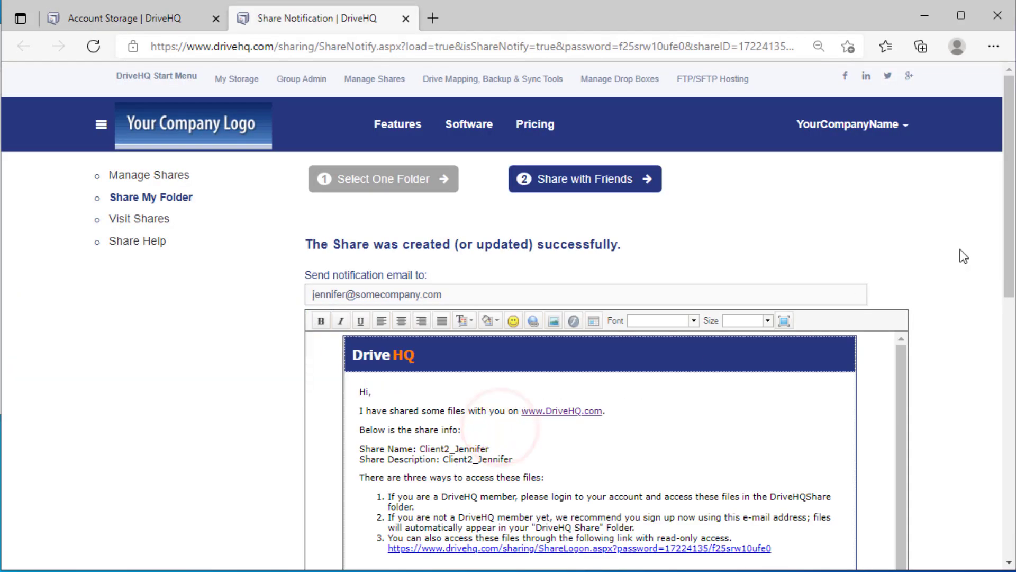
{"action": "left_click_drag", "start_coordinate": [1009, 88], "coordinate": [1008, 218]}
{"action": "left_click", "coordinate": [426, 479]}
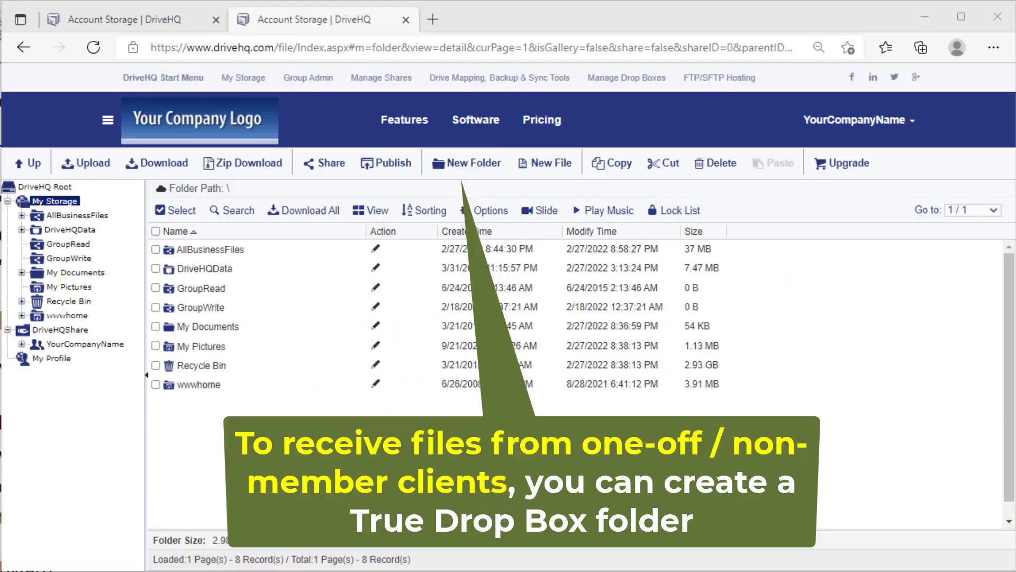
Step: Start a new folder named DropboxForClients with caption 'Please upload your files'
{"action": "left_click", "coordinate": [475, 165]}
{"action": "left_click", "coordinate": [451, 177]}
{"action": "type", "text": "DropboxForClients"}
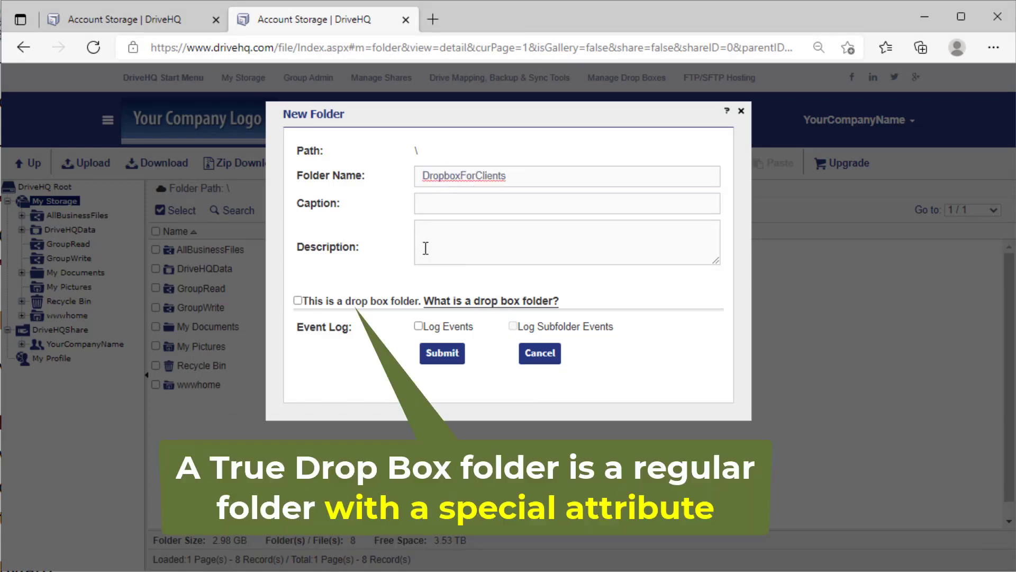
{"action": "left_click", "coordinate": [424, 203]}
{"action": "type", "text": "Please upload your files"}
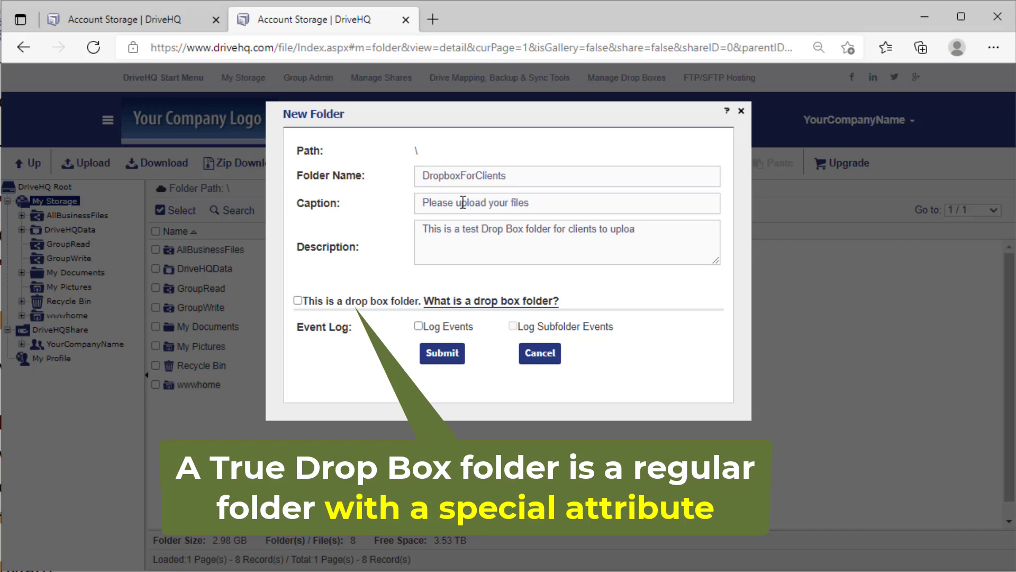
{"action": "type", "text": "ly"}
Step: Make it a drop box notifying the company e-mail on uploads, create it, and open its upload URL
{"action": "left_click", "coordinate": [298, 301]}
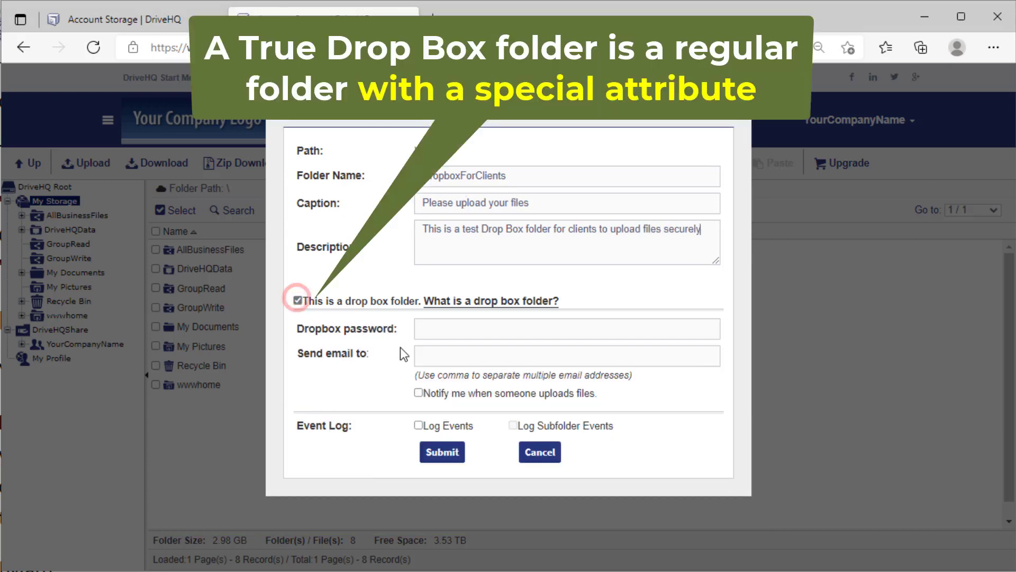
{"action": "left_click", "coordinate": [435, 353]}
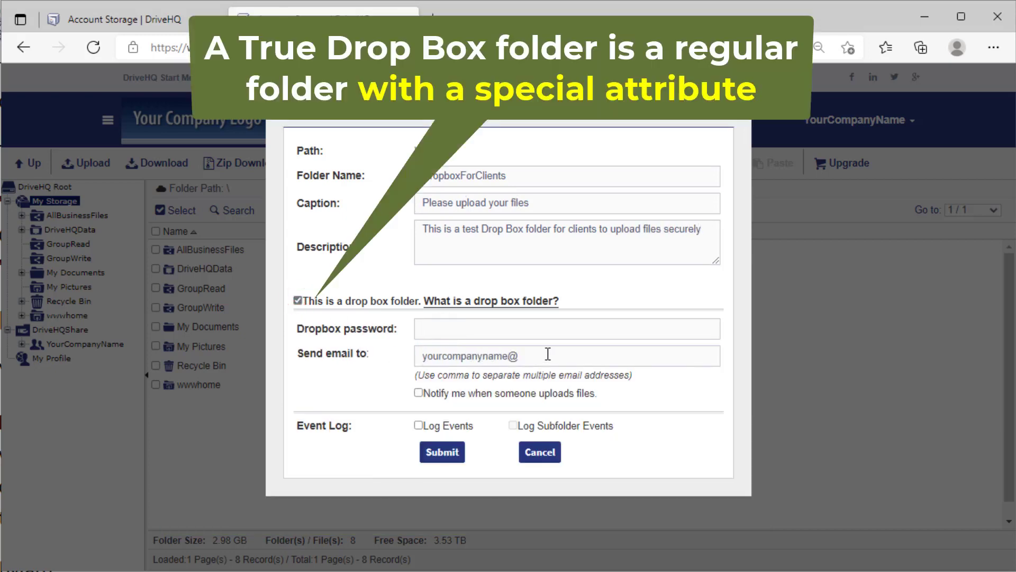
{"action": "type", "text": "yourcompanyname@yourcompanyDomain.com"}
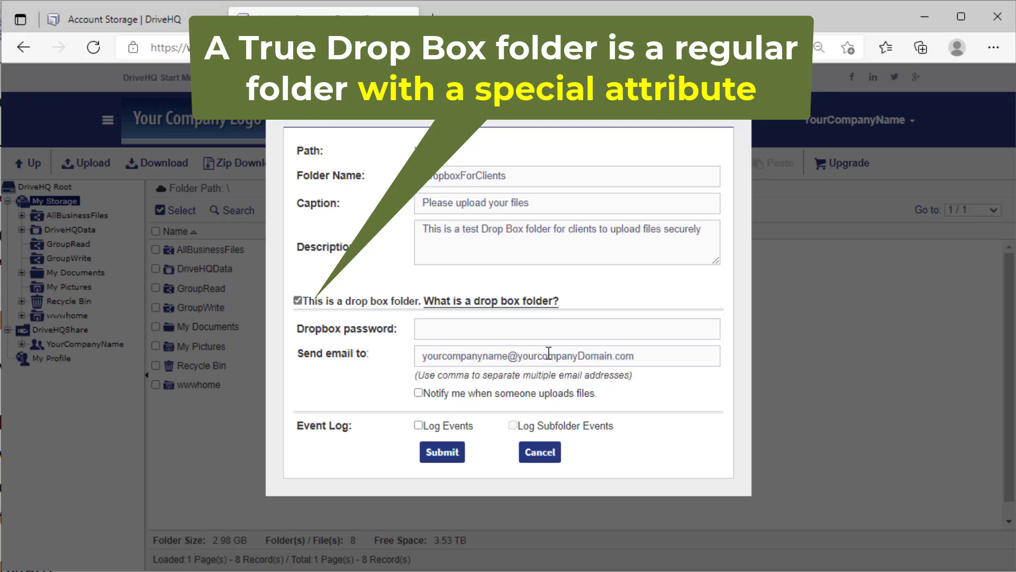
{"action": "left_click", "coordinate": [418, 393]}
{"action": "left_click", "coordinate": [443, 452]}
{"action": "left_click", "coordinate": [591, 210]}
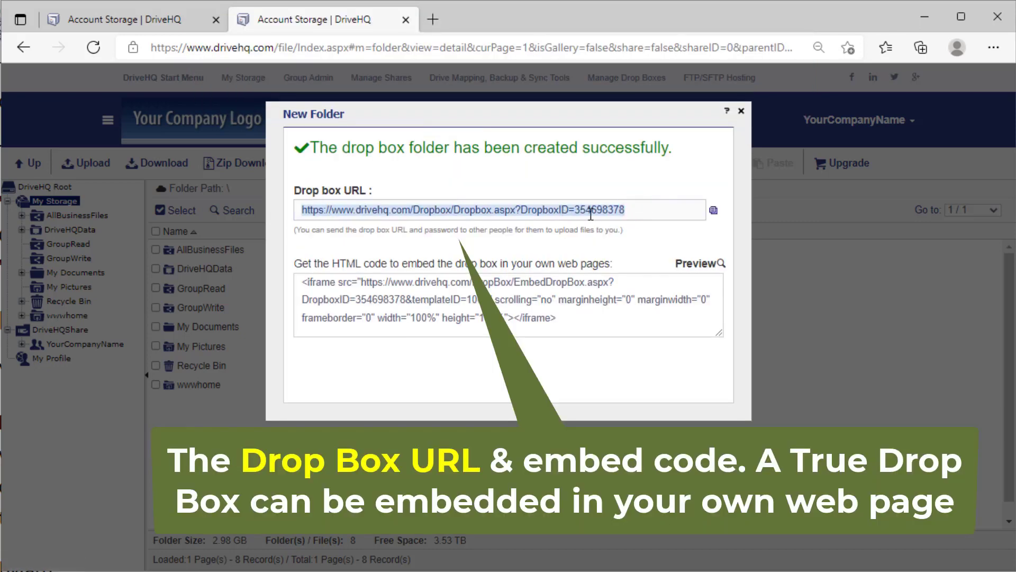
{"action": "left_click", "coordinate": [625, 214]}
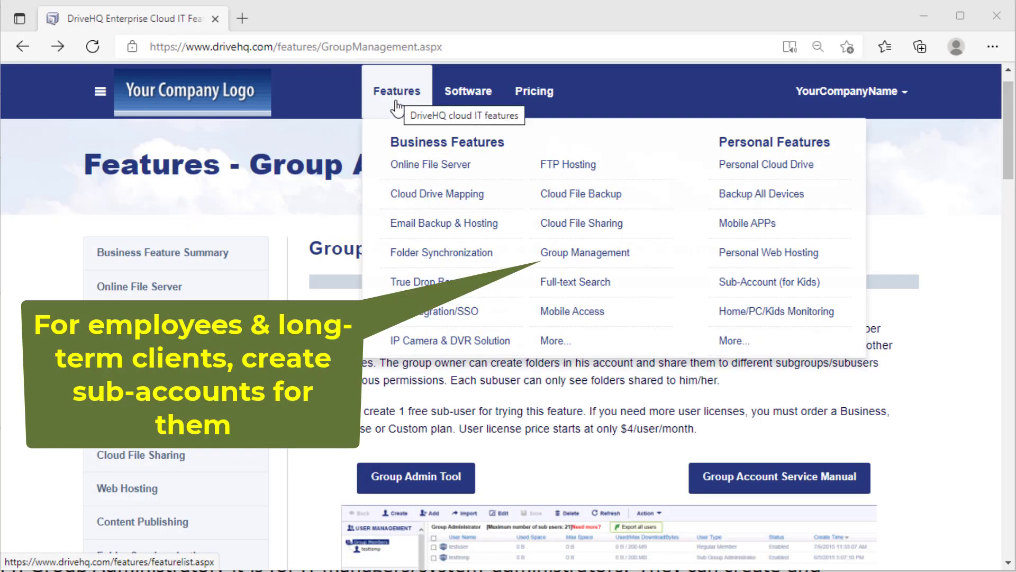
{"action": "left_click", "coordinate": [564, 260]}
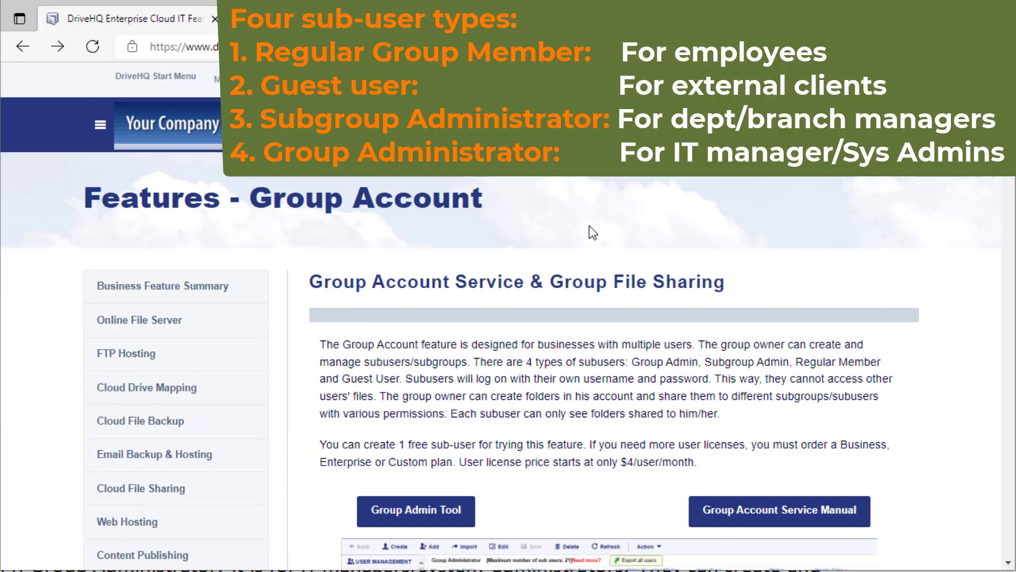
{"action": "scroll", "coordinate": [603, 201], "scroll_direction": "down", "scroll_amount": 1}
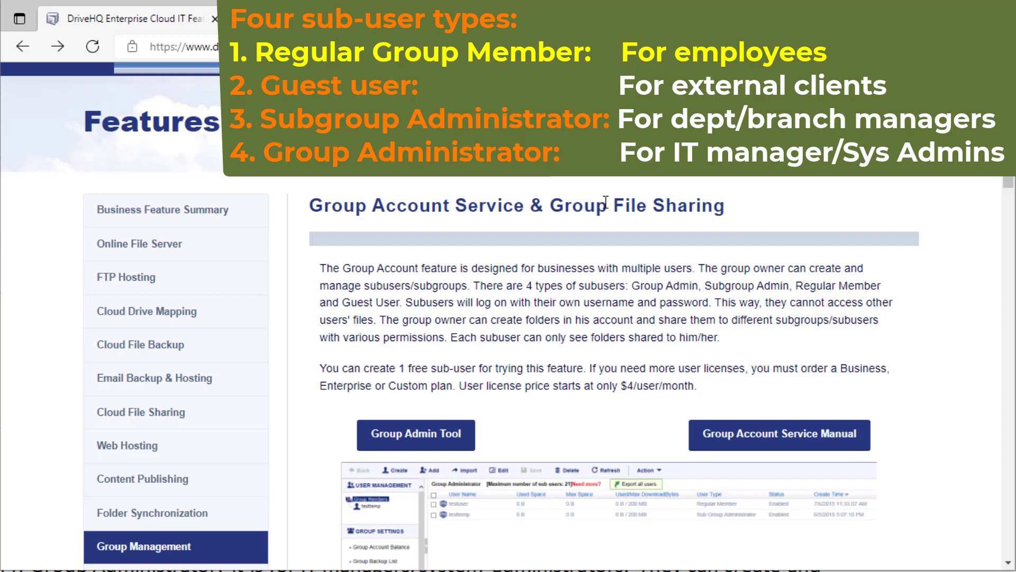
{"action": "scroll", "coordinate": [606, 202], "scroll_direction": "down", "scroll_amount": 3}
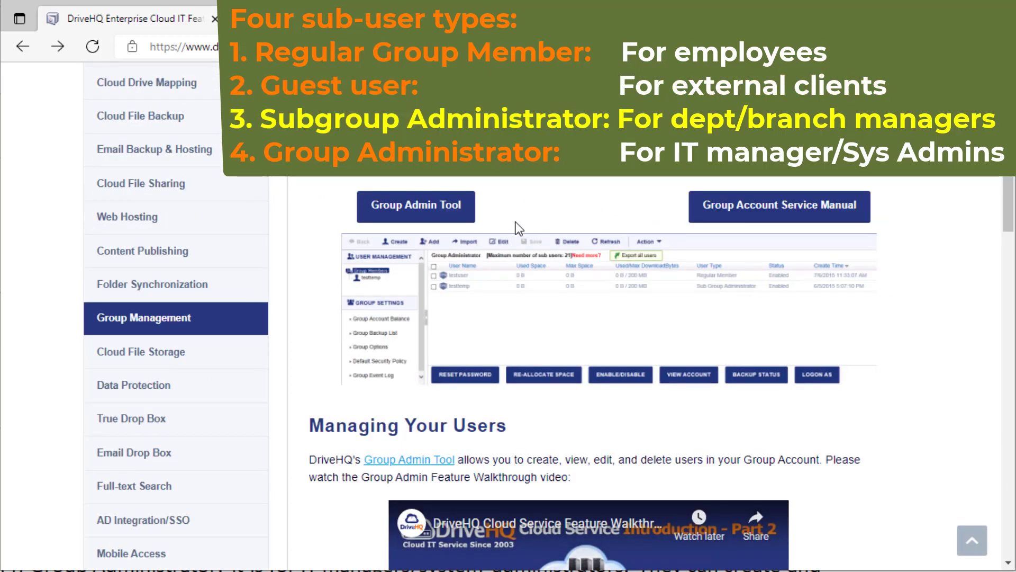
{"action": "scroll", "coordinate": [521, 221], "scroll_direction": "down", "scroll_amount": 1}
{"action": "scroll", "coordinate": [521, 221], "scroll_direction": "down", "scroll_amount": 4}
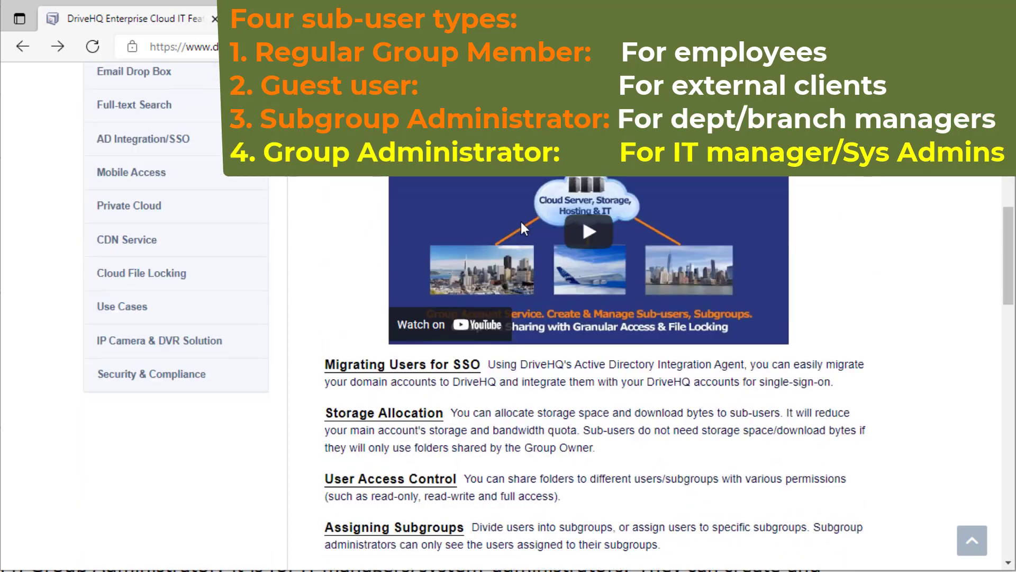
{"action": "scroll", "coordinate": [522, 223], "scroll_direction": "down", "scroll_amount": 2}
{"action": "scroll", "coordinate": [521, 221], "scroll_direction": "down", "scroll_amount": 4}
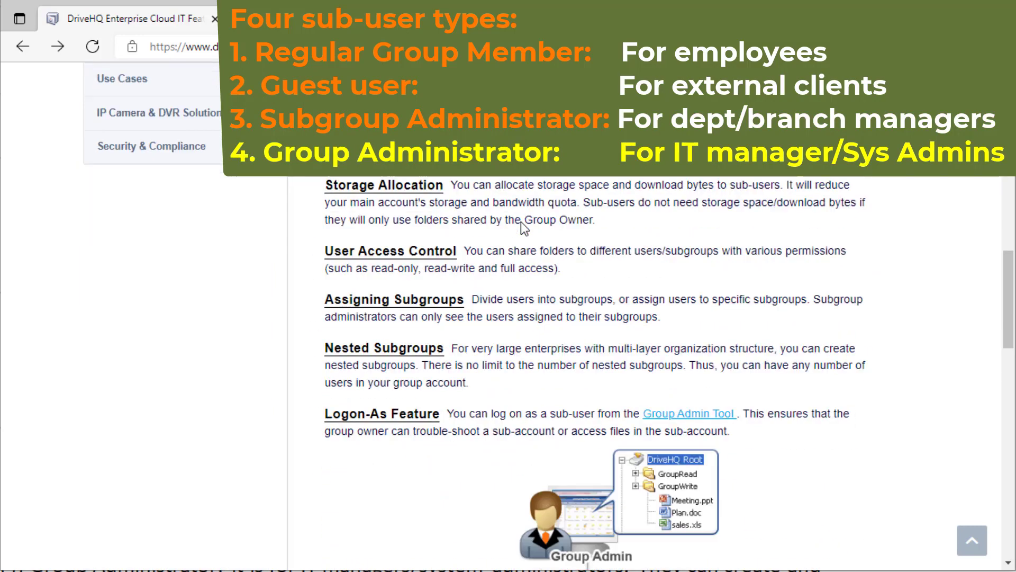
{"action": "scroll", "coordinate": [522, 222], "scroll_direction": "down", "scroll_amount": 1}
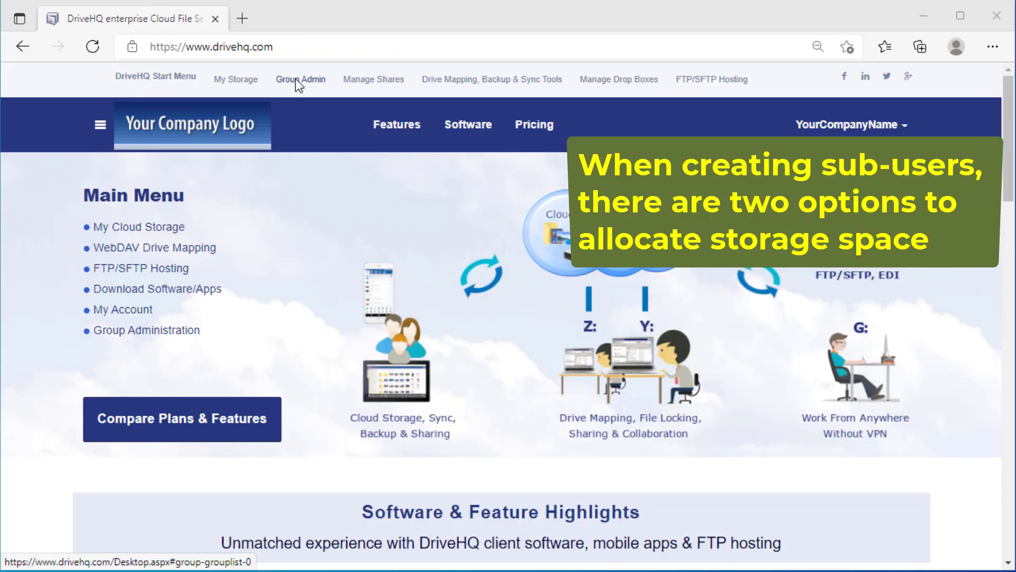
Step: Create sub-user 'Employee' with a password and a DriveHQ email address, and save it
{"action": "left_click", "coordinate": [296, 80]}
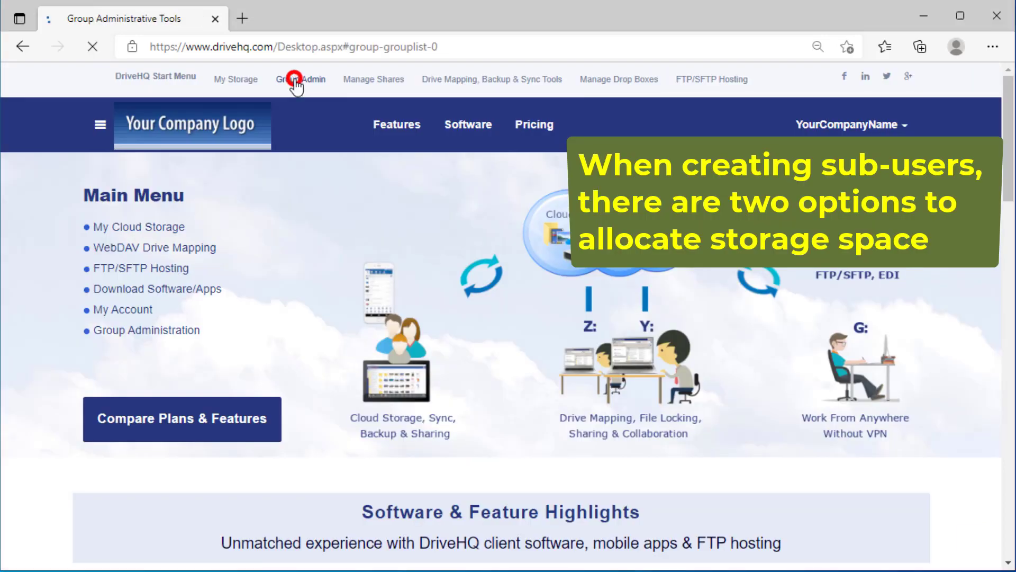
{"action": "left_click", "coordinate": [103, 167]}
{"action": "left_click", "coordinate": [328, 269]}
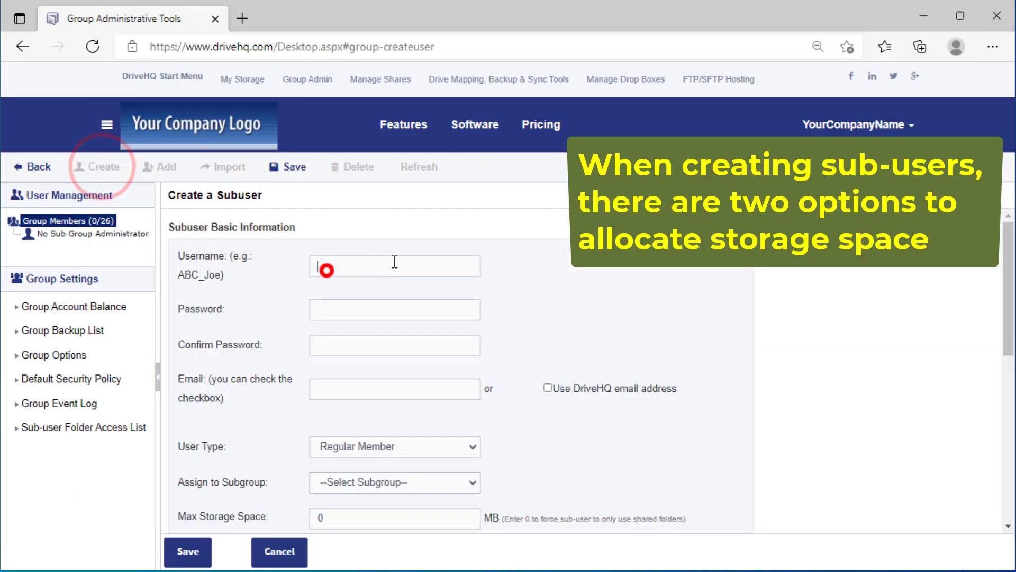
{"action": "type", "text": "Employee1_Michael"}
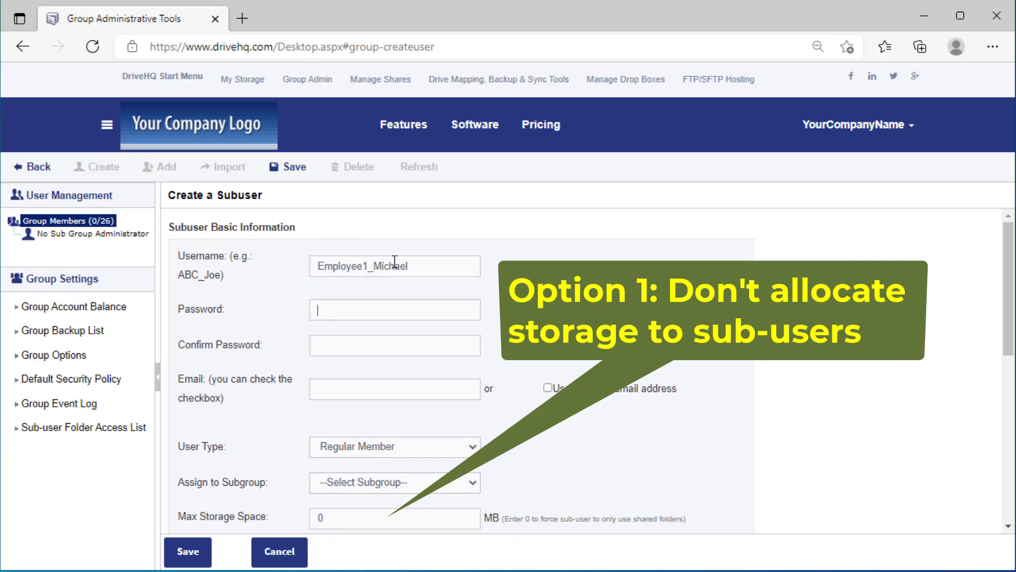
{"action": "type", "text": "****"}
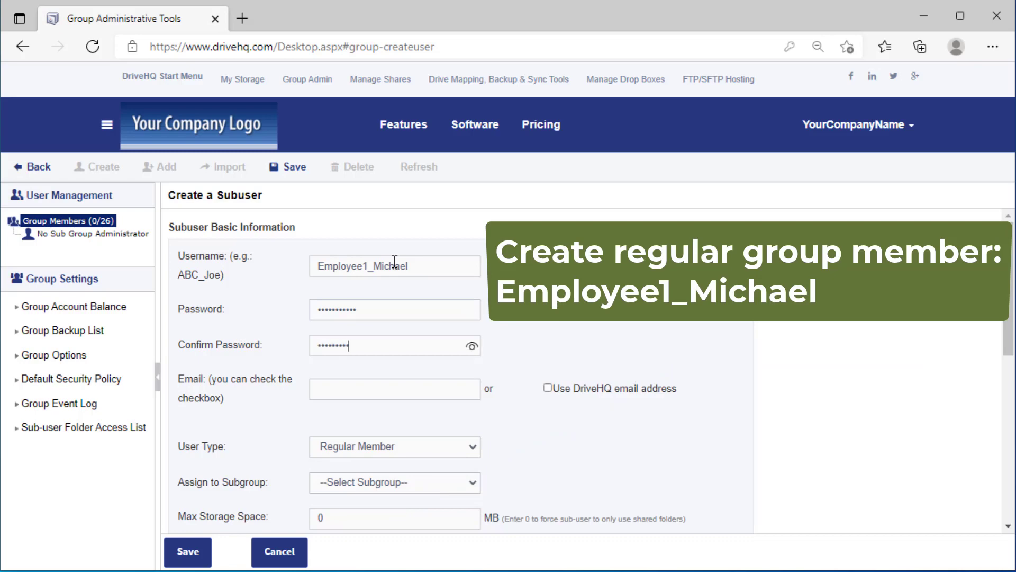
{"action": "type", "text": "**"}
{"action": "left_click", "coordinate": [548, 388]}
{"action": "scroll", "coordinate": [572, 434], "scroll_direction": "down", "scroll_amount": 1}
{"action": "left_click", "coordinate": [188, 554]}
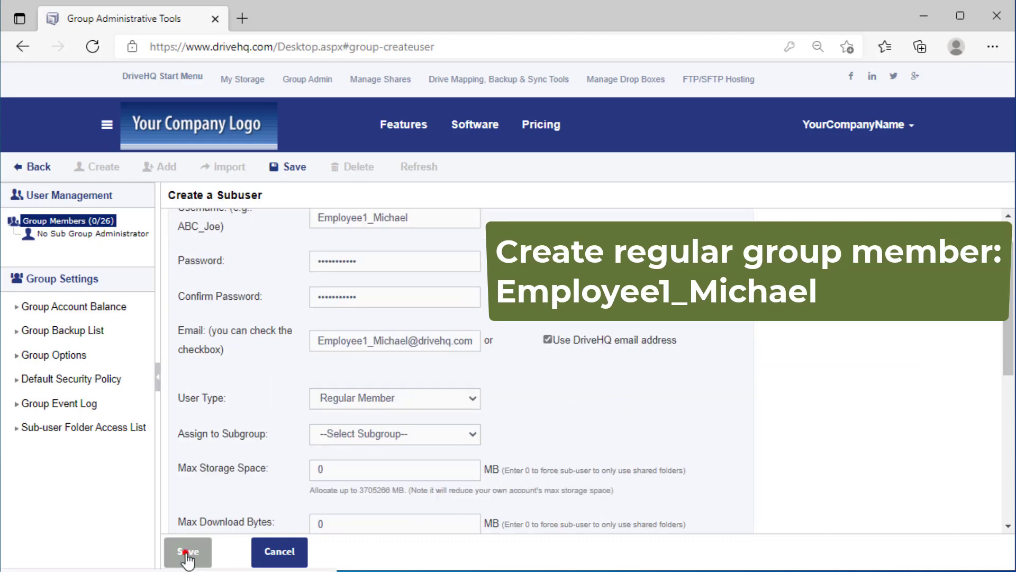
Step: Create a second sub-user with DriveHQ email and a guest user, then show the member list
{"action": "left_click", "coordinate": [245, 261]}
{"action": "left_click", "coordinate": [345, 267]}
{"action": "type", "text": "Emplo"}
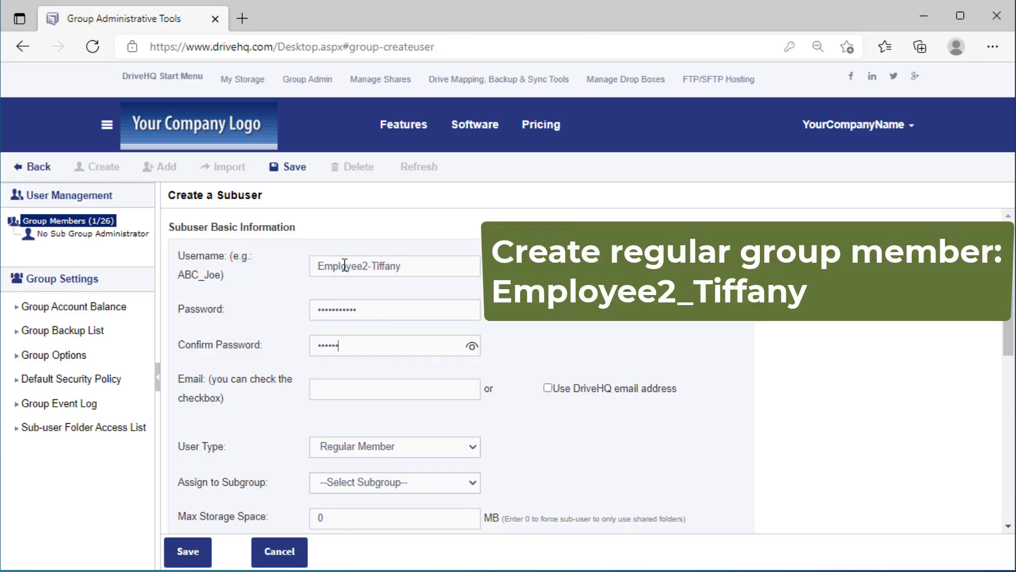
{"action": "left_click", "coordinate": [548, 388]}
{"action": "left_click", "coordinate": [183, 552]}
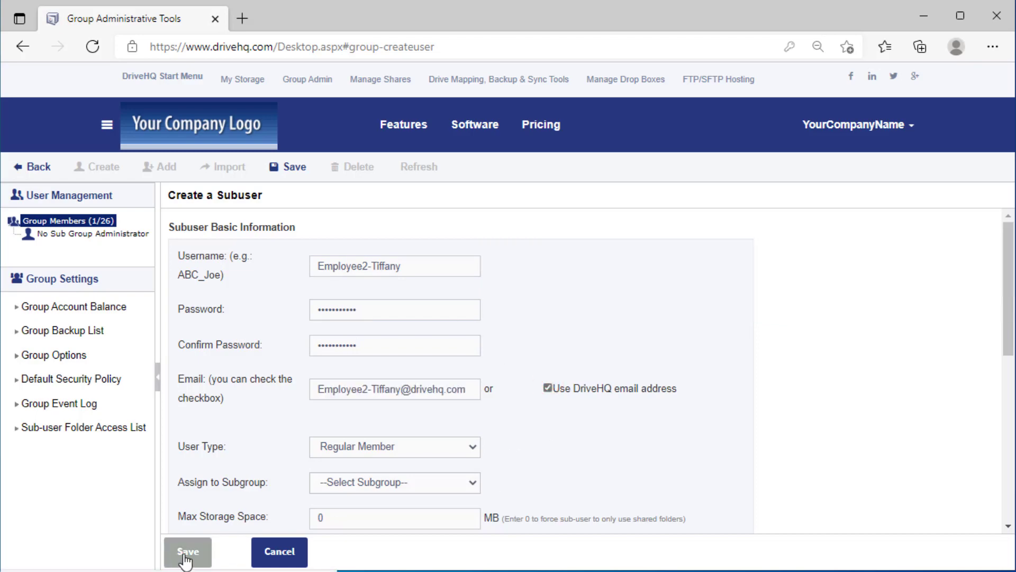
{"action": "left_click", "coordinate": [261, 260]}
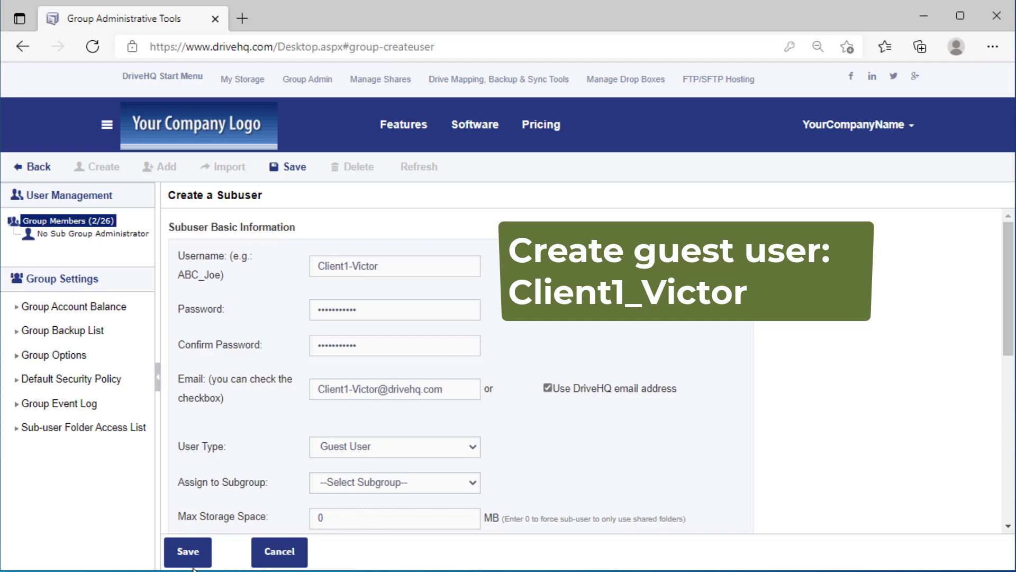
{"action": "left_click", "coordinate": [185, 553]}
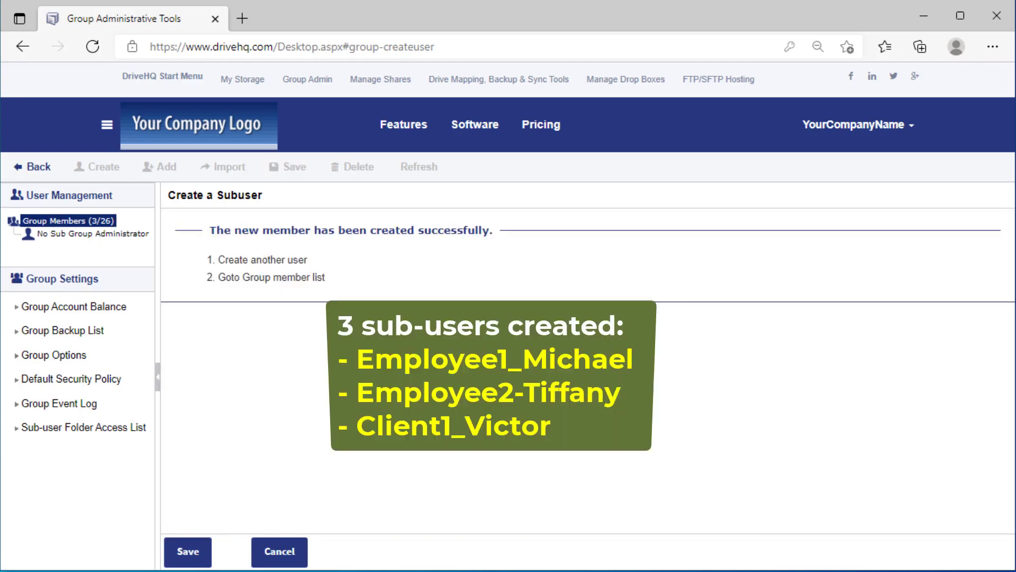
{"action": "left_click", "coordinate": [61, 219]}
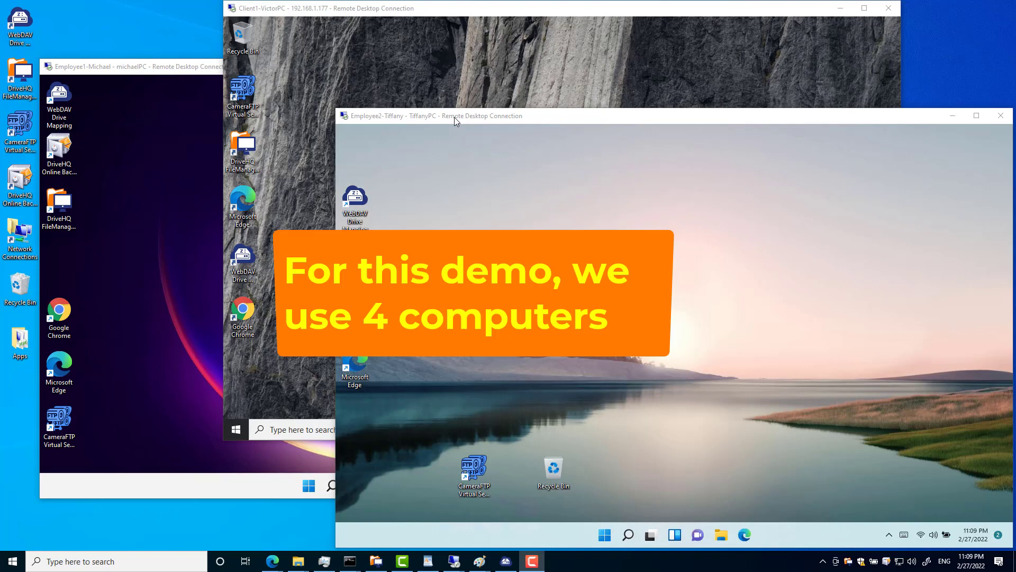
Step: Cycle through the remote PCs, ending on the first employee's PC at the WebDAV mapping logon
{"action": "left_click", "coordinate": [454, 117]}
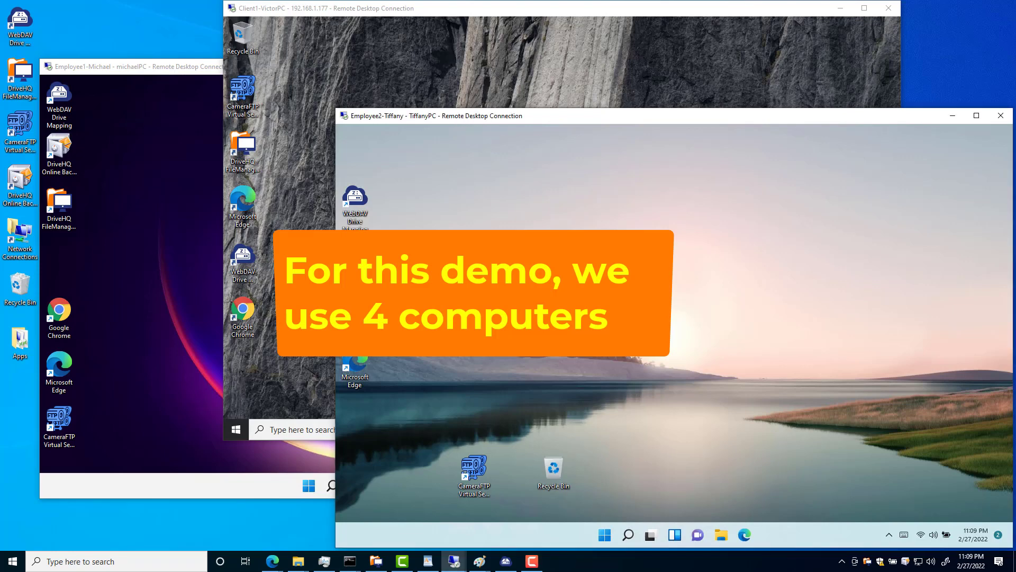
{"action": "left_click", "coordinate": [324, 14]}
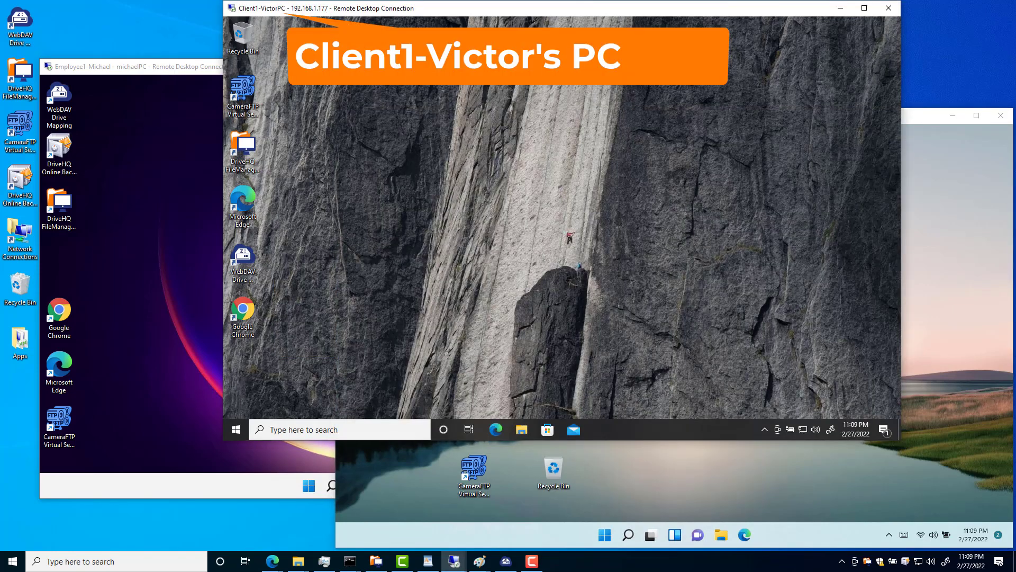
{"action": "left_click", "coordinate": [167, 69]}
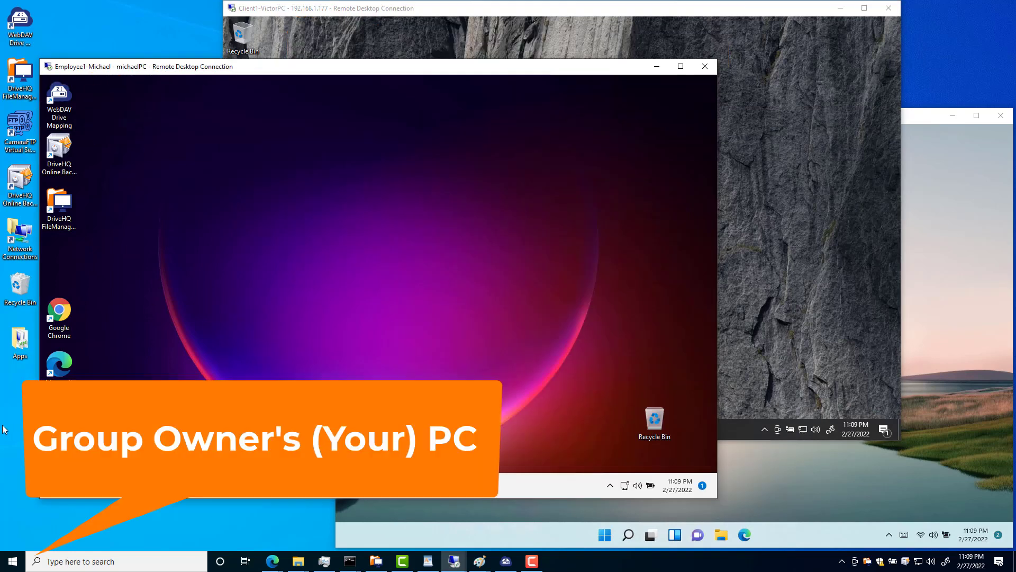
{"action": "left_click", "coordinate": [24, 531]}
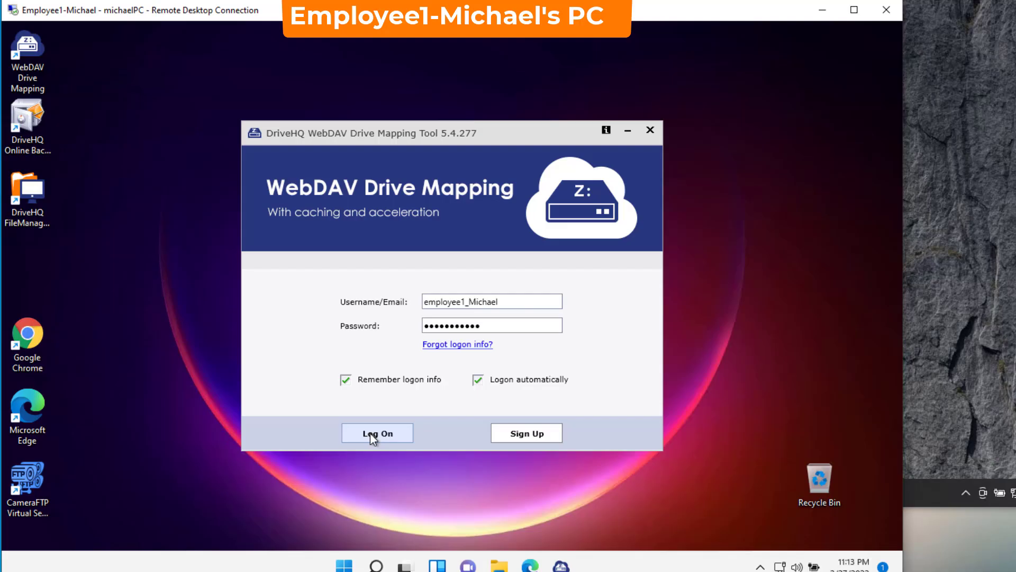
Step: Log on as the first employee and map cloud path \ as drive Z:, approving UAC
{"action": "left_click", "coordinate": [378, 433]}
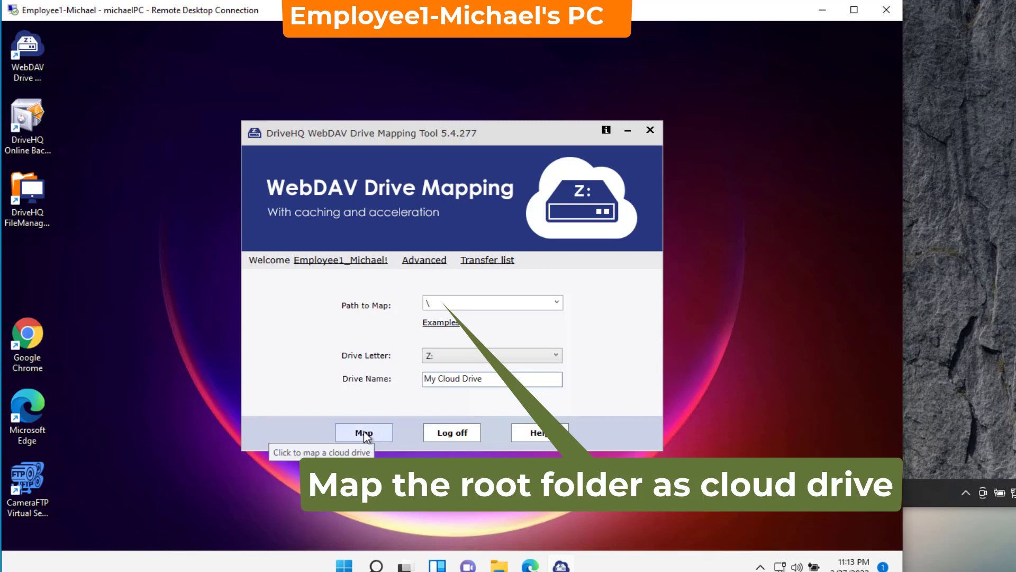
{"action": "left_click", "coordinate": [366, 434]}
{"action": "left_click", "coordinate": [367, 414]}
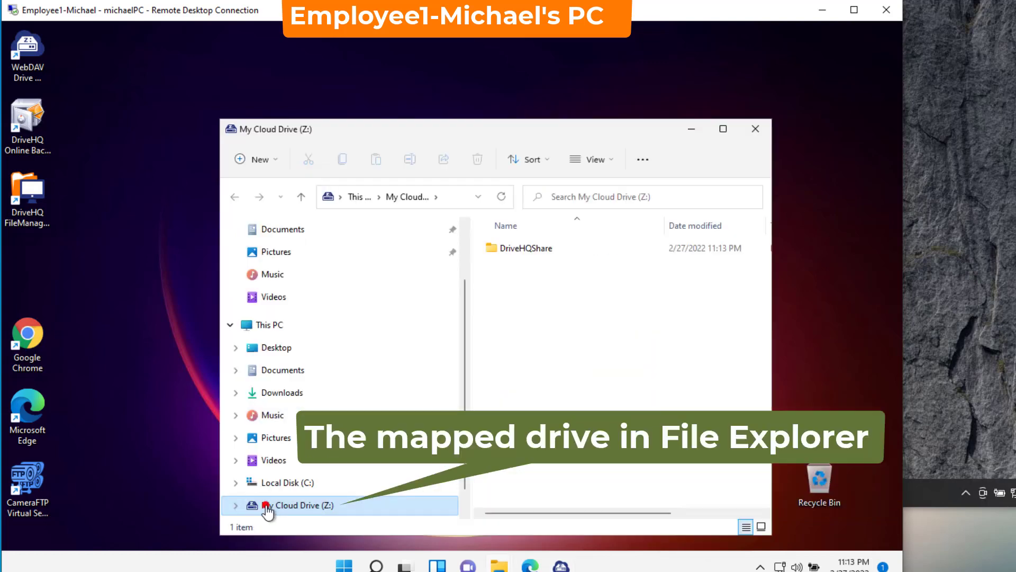
Step: Copy b2 from C:\temp and try pasting it into Z:\, dismissing the resulting network error
{"action": "left_click", "coordinate": [236, 505]}
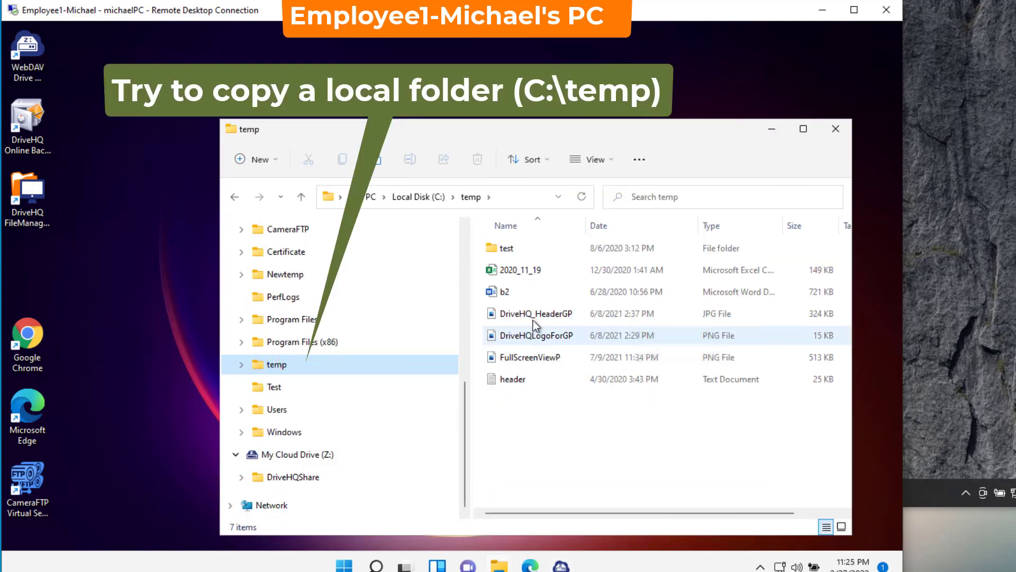
{"action": "left_click", "coordinate": [498, 293]}
{"action": "right_click", "coordinate": [498, 293]}
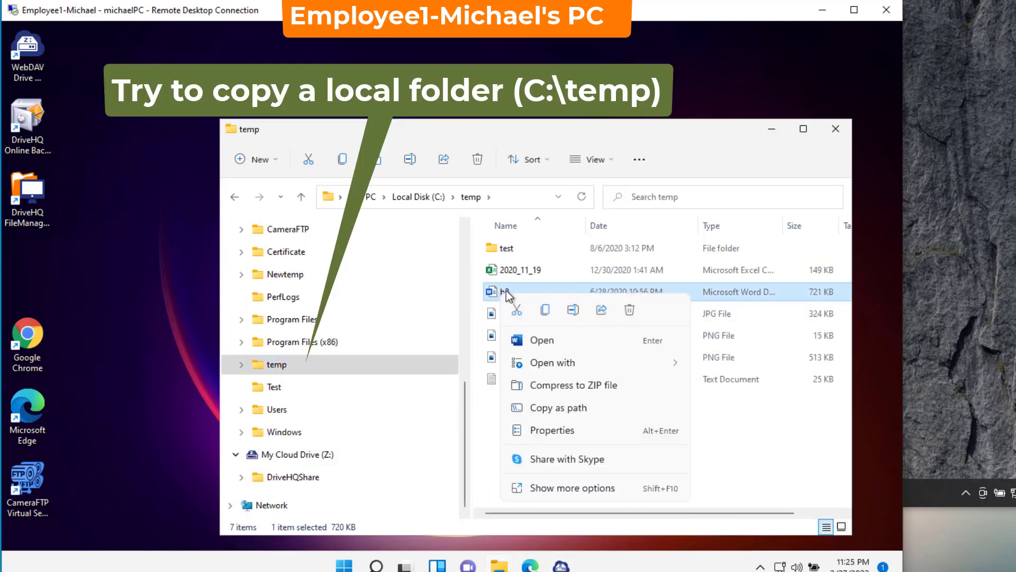
{"action": "left_click", "coordinate": [545, 309]}
{"action": "left_click", "coordinate": [292, 454]}
{"action": "right_click", "coordinate": [523, 327]}
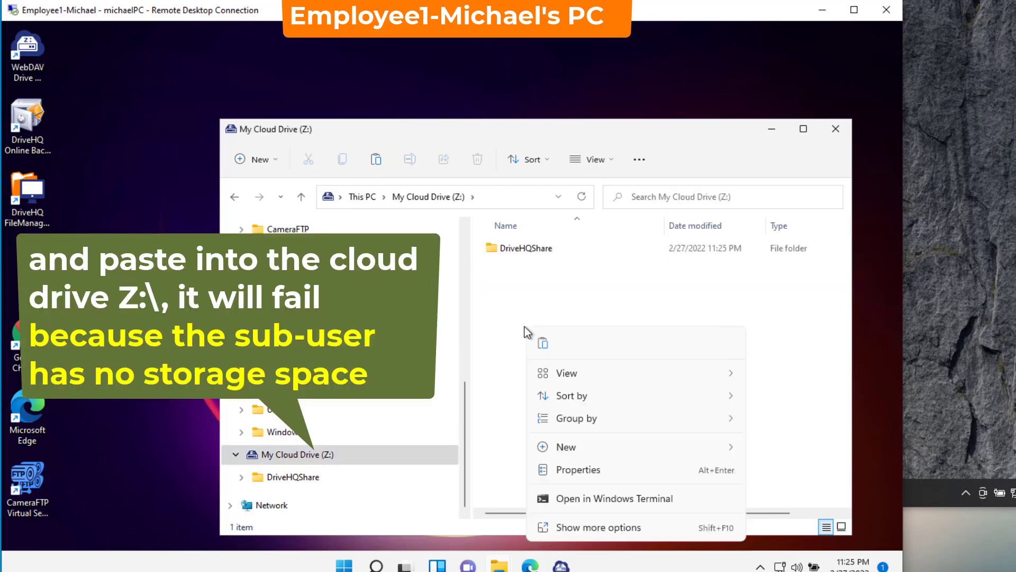
{"action": "left_click", "coordinate": [540, 347]}
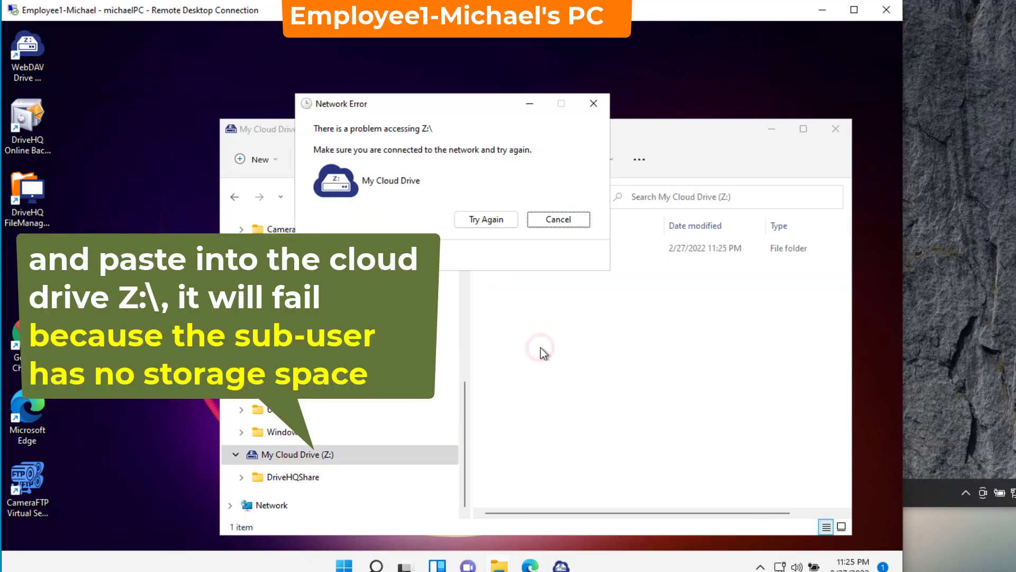
{"action": "left_click", "coordinate": [510, 222]}
Step: Paste b2 into DriveHQShare > YourCompanyName > GroupWrite on the cloud drive
{"action": "left_click", "coordinate": [514, 250]}
{"action": "double_click", "coordinate": [515, 251]}
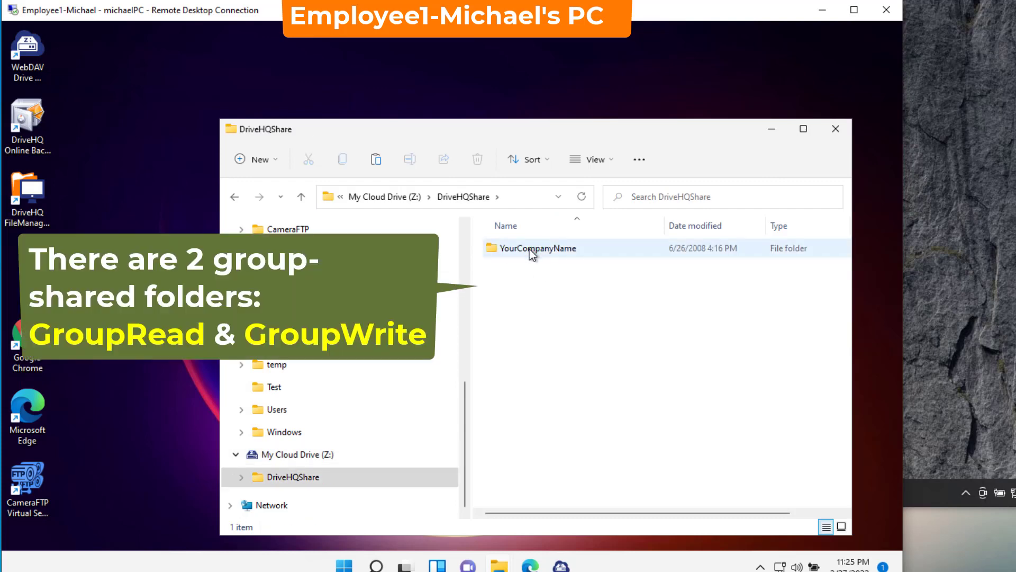
{"action": "double_click", "coordinate": [529, 248]}
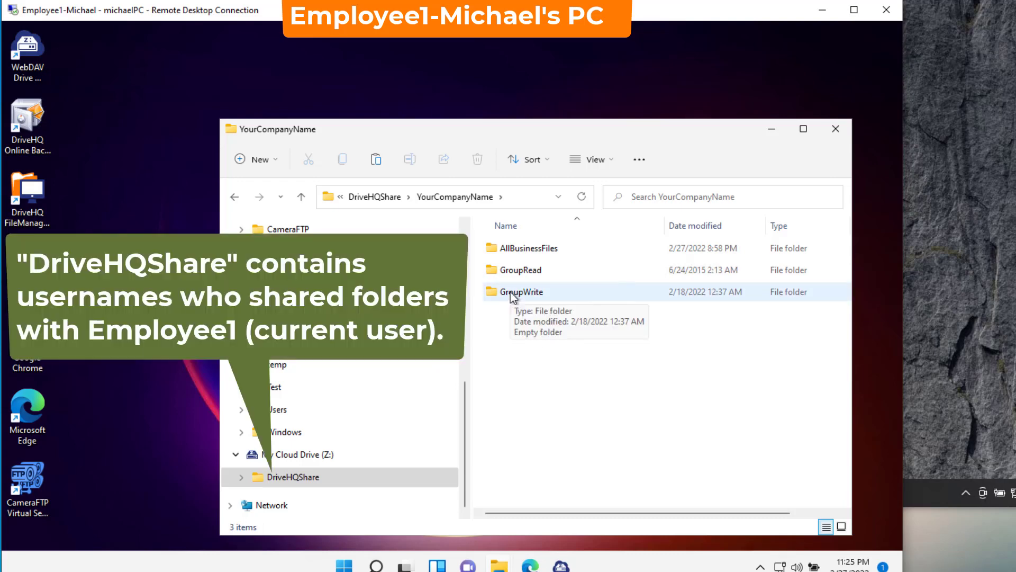
{"action": "double_click", "coordinate": [510, 291]}
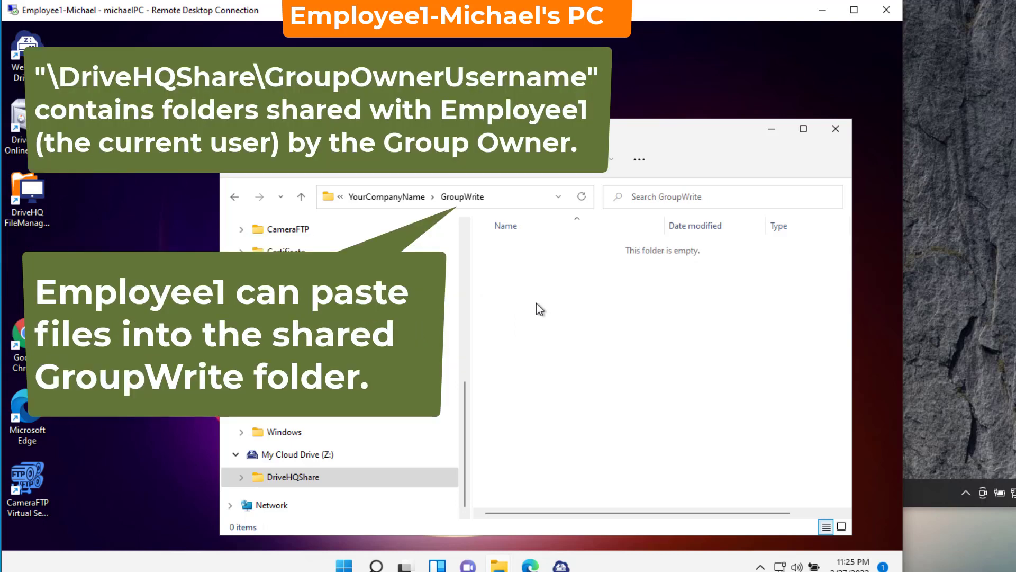
{"action": "right_click", "coordinate": [536, 303]}
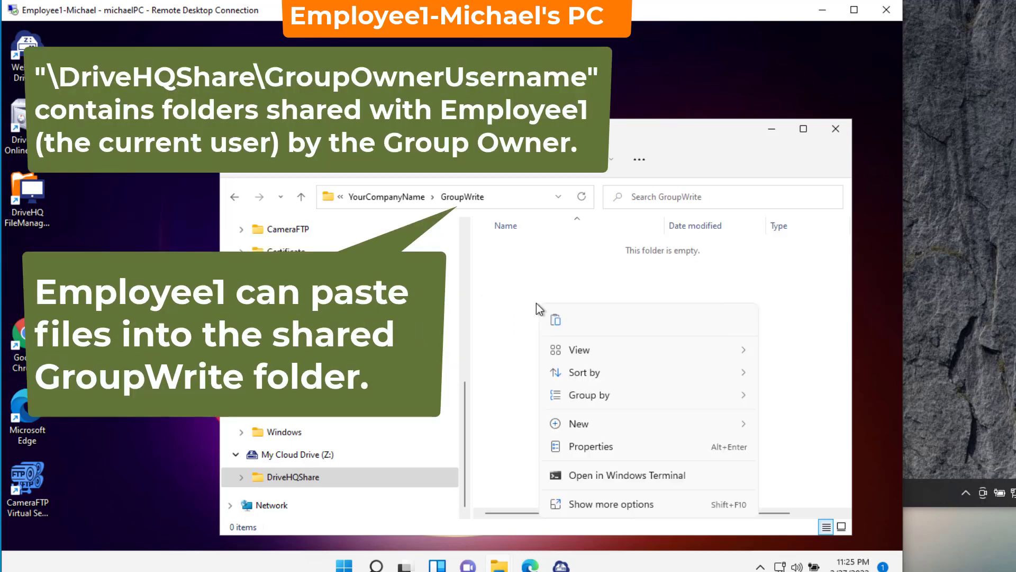
{"action": "left_click", "coordinate": [554, 323]}
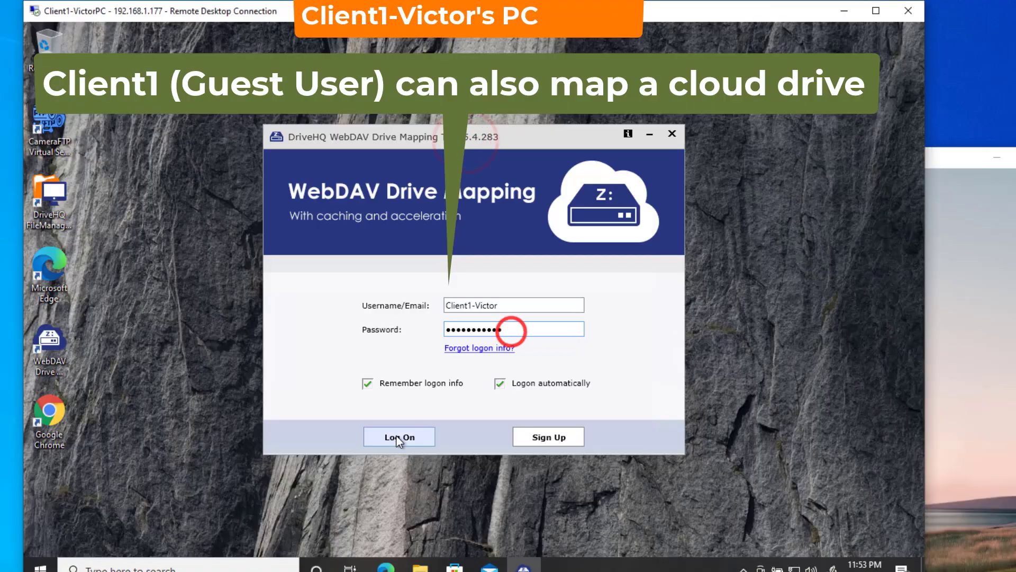
Step: Log on as the guest user, map the cloud drive as Z:, and open DriveHQShare
{"action": "left_click", "coordinate": [398, 437]}
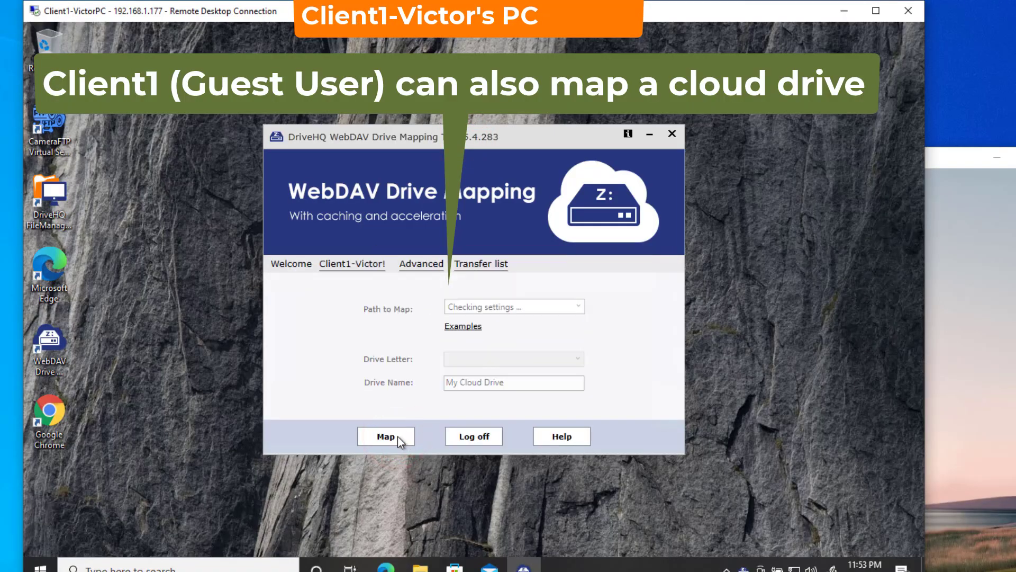
{"action": "left_click", "coordinate": [387, 437]}
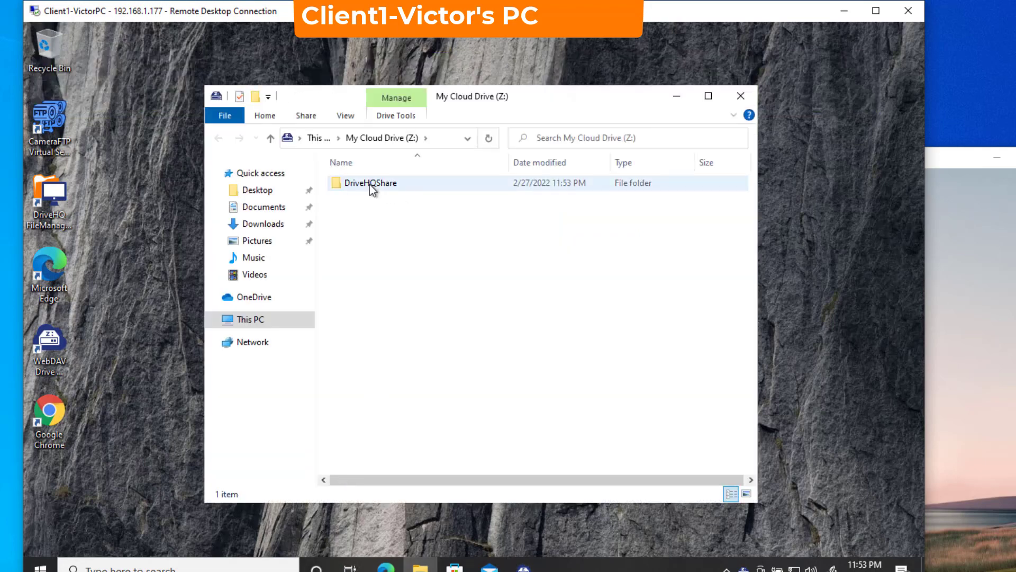
{"action": "double_click", "coordinate": [370, 183]}
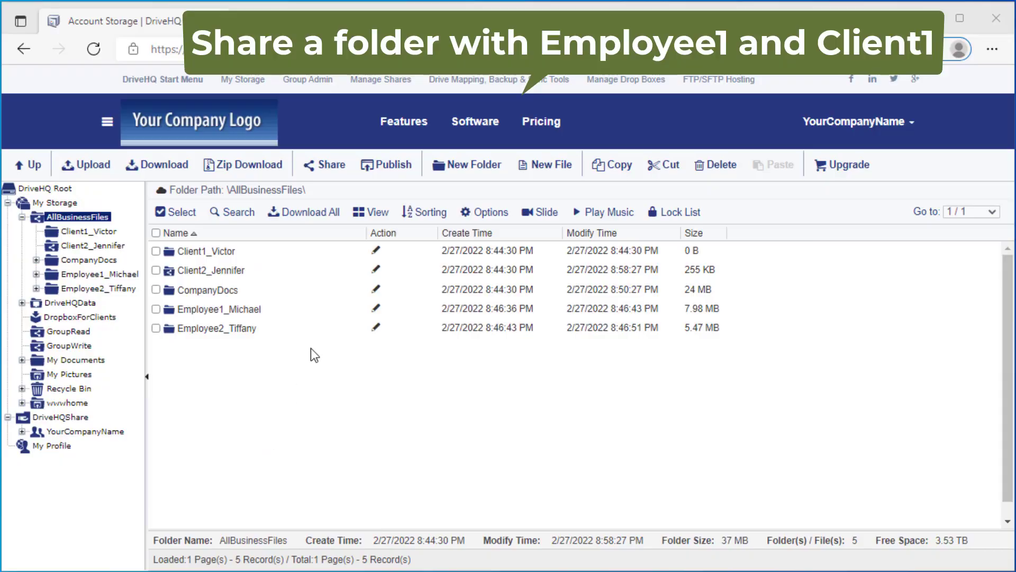
Step: Share Client1_Victor with group members Client1 and Employee1 at Full access, skipping the notification
{"action": "left_click", "coordinate": [156, 251]}
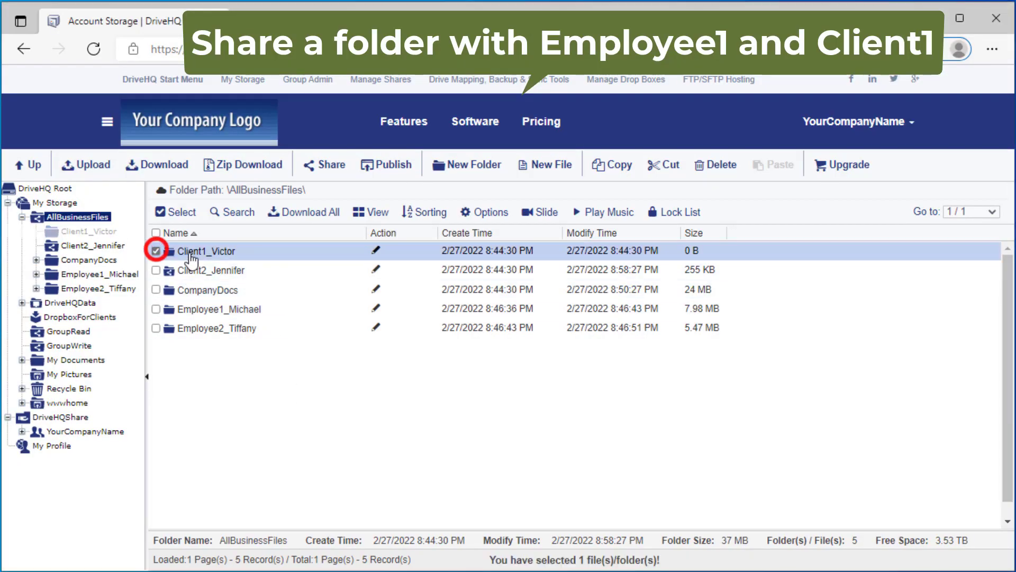
{"action": "left_click", "coordinate": [326, 165]}
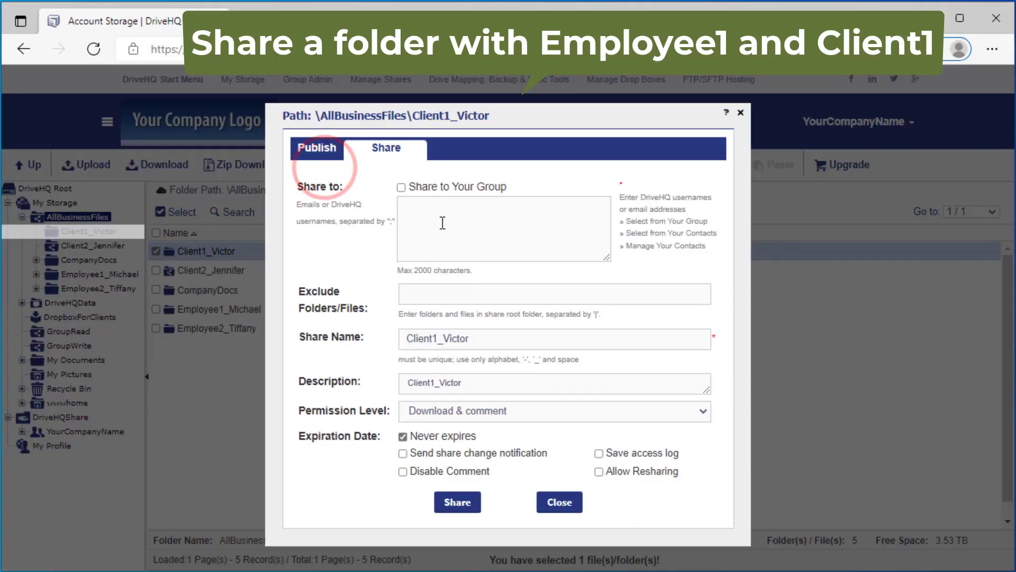
{"action": "left_click", "coordinate": [674, 221]}
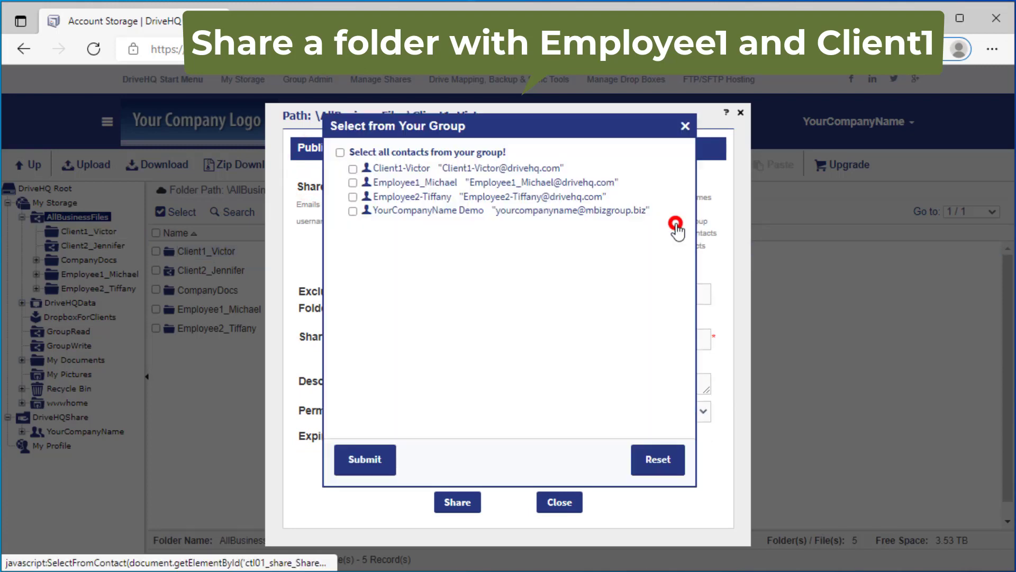
{"action": "left_click", "coordinate": [352, 168]}
{"action": "left_click", "coordinate": [353, 182]}
{"action": "left_click", "coordinate": [361, 460]}
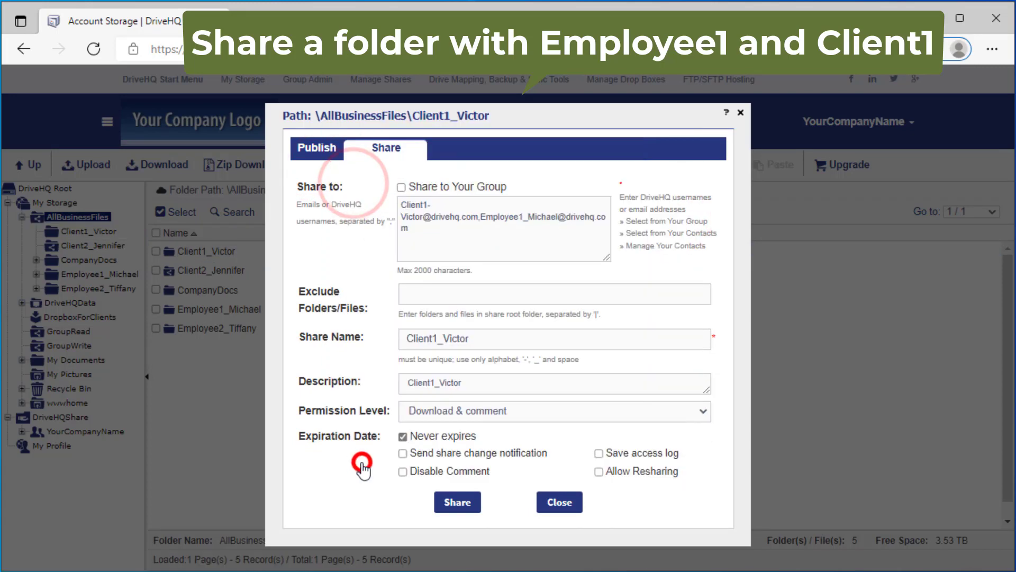
{"action": "left_click", "coordinate": [475, 412]}
{"action": "left_click", "coordinate": [450, 519]}
{"action": "left_click", "coordinate": [445, 509]}
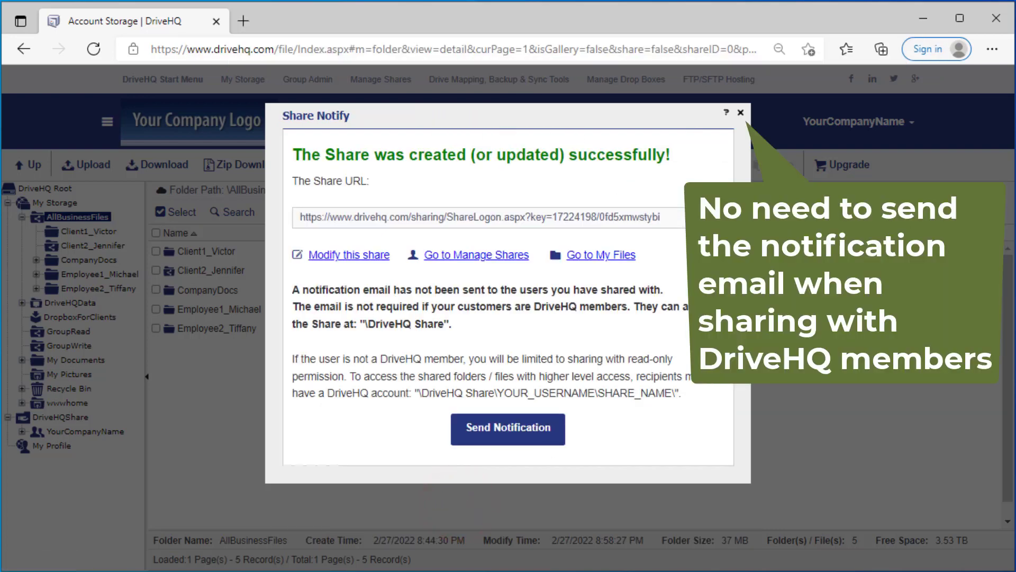
{"action": "left_click", "coordinate": [741, 114]}
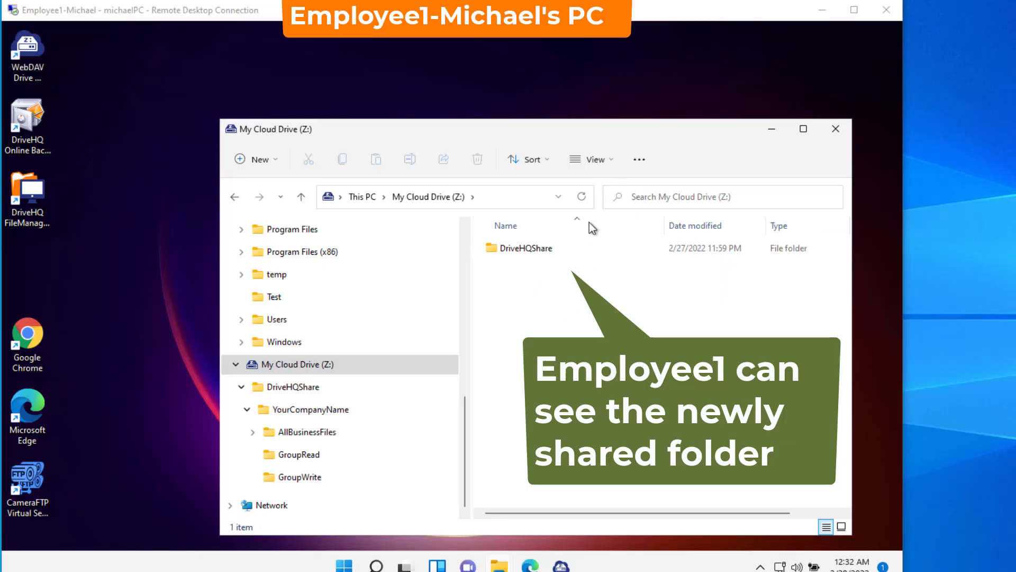
Step: Copy 2020_11_19 and FullScreenViewP from C:\temp into Client1_Victor under DriveHQShare > YourCompanyName
{"action": "double_click", "coordinate": [526, 248]}
{"action": "double_click", "coordinate": [527, 249]}
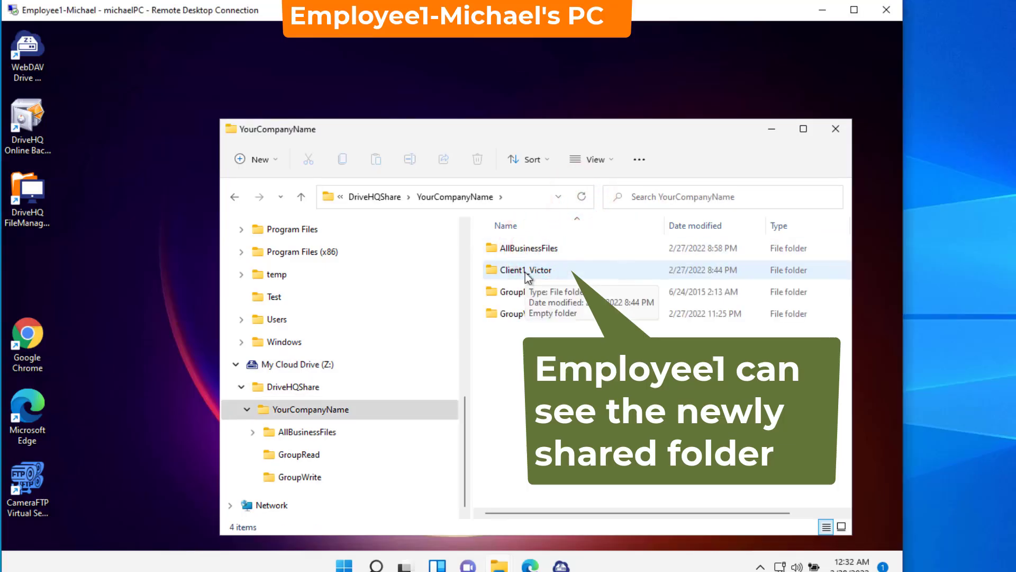
{"action": "double_click", "coordinate": [526, 272]}
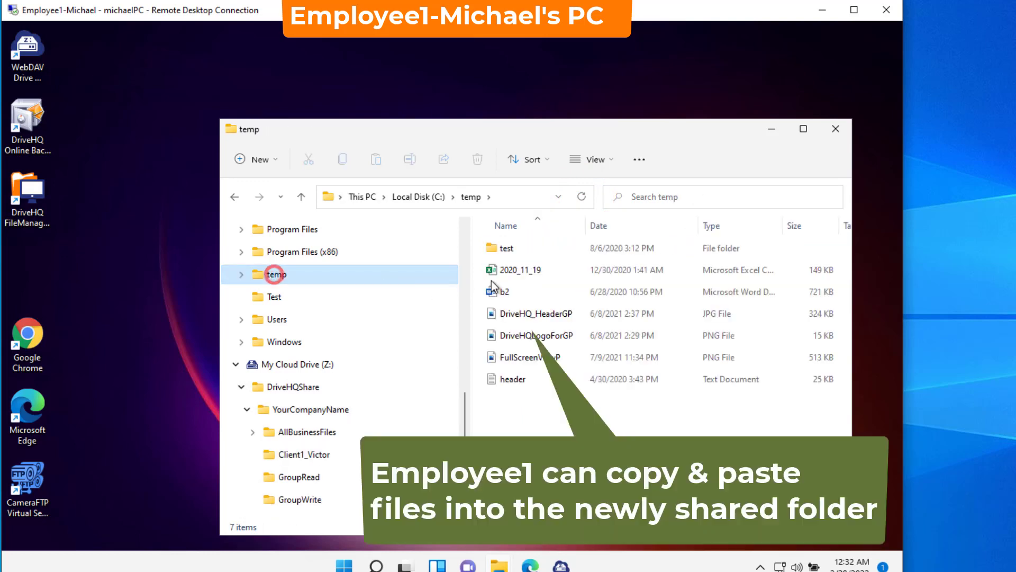
{"action": "left_click", "coordinate": [511, 271]}
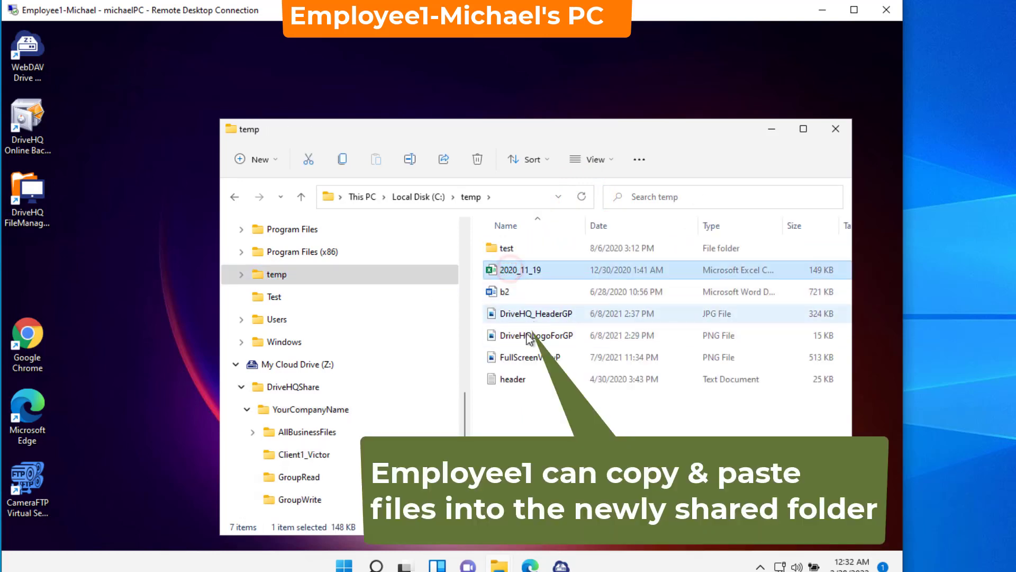
{"action": "left_click", "coordinate": [521, 357], "text": "ctrl"}
{"action": "right_click", "coordinate": [523, 355]}
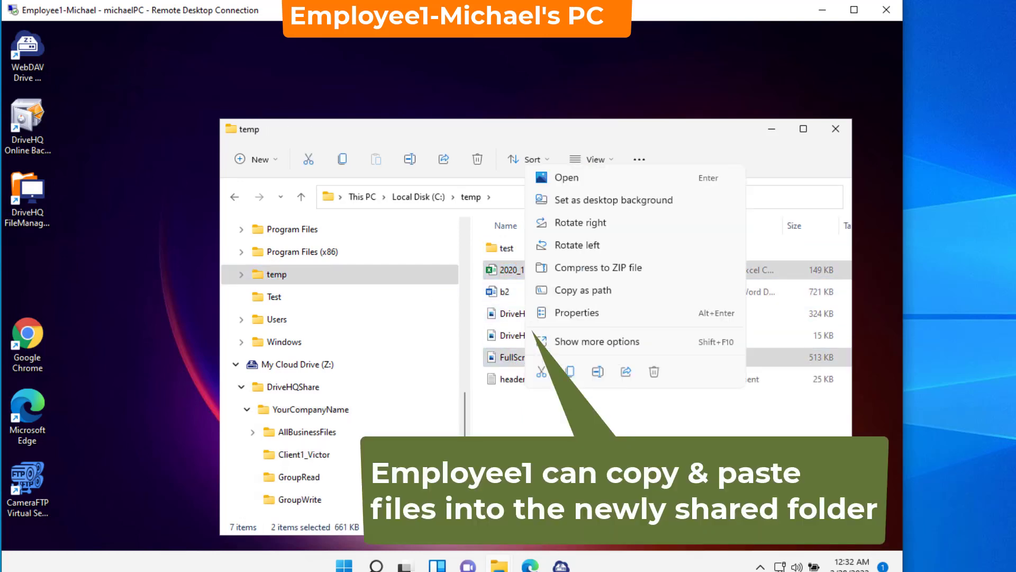
{"action": "left_click", "coordinate": [571, 373]}
{"action": "left_click", "coordinate": [304, 454]}
{"action": "right_click", "coordinate": [533, 340]}
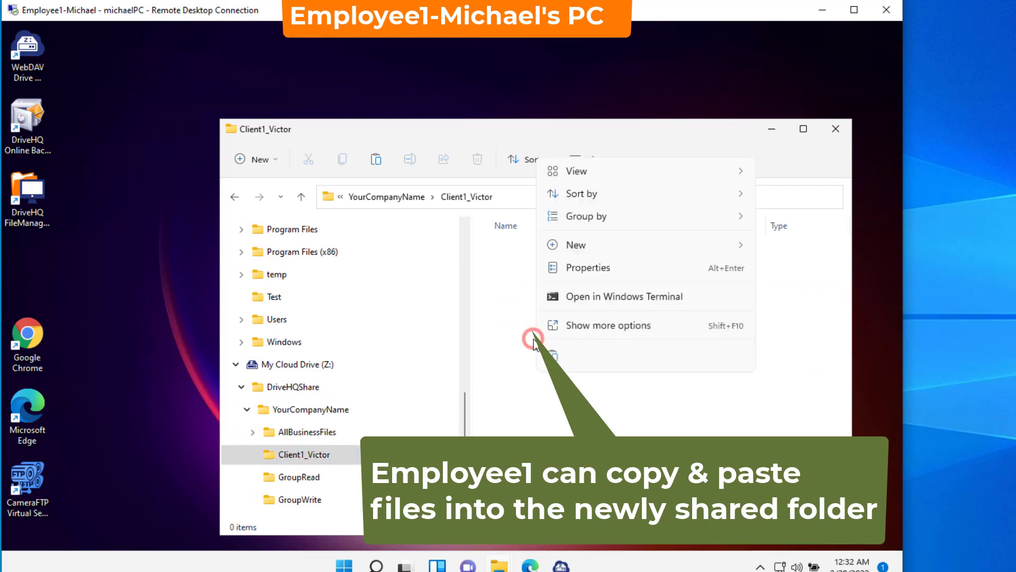
{"action": "left_click", "coordinate": [552, 354]}
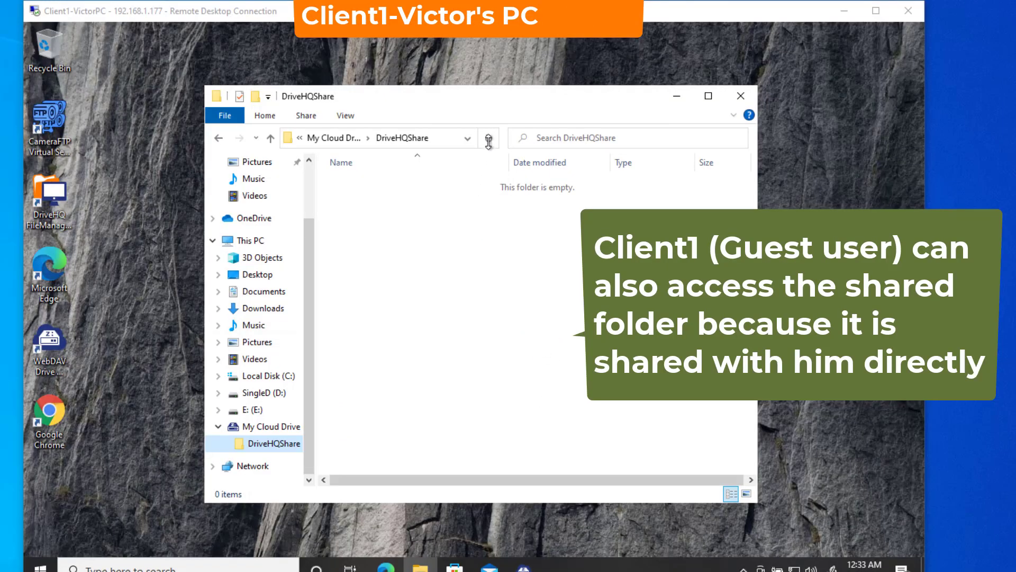
Step: Refresh DriveHQShare, open YourCompanyName > Client1_Victor, and permanently delete FullScreenViewP
{"action": "left_click", "coordinate": [489, 140]}
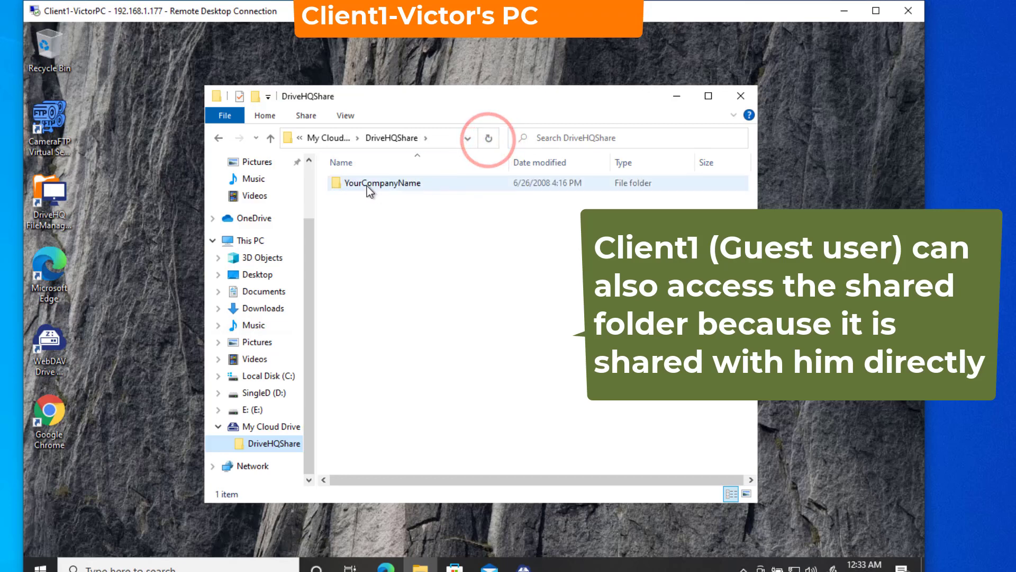
{"action": "double_click", "coordinate": [367, 186]}
{"action": "double_click", "coordinate": [364, 184]}
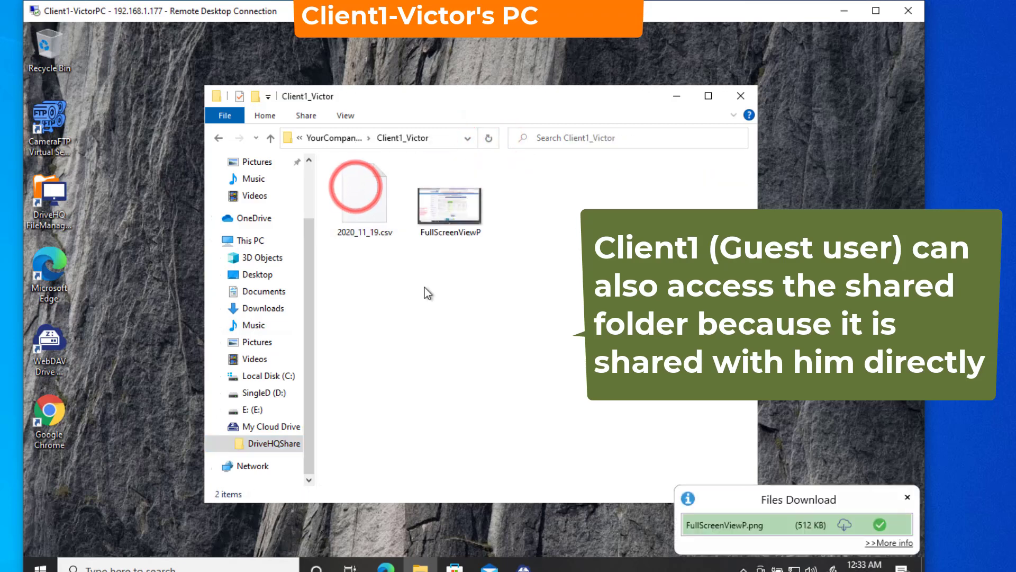
{"action": "left_click", "coordinate": [437, 137]}
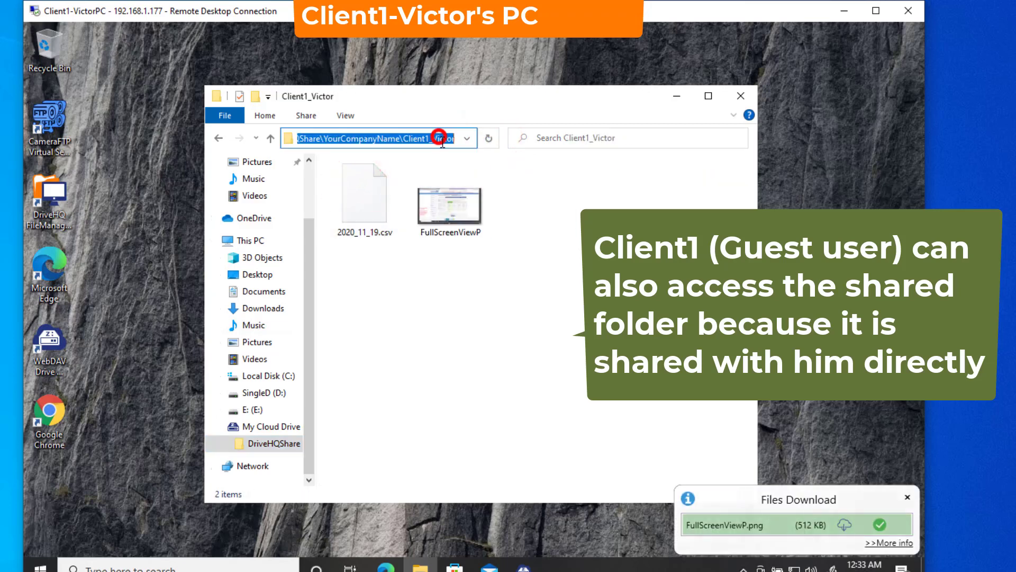
{"action": "right_click", "coordinate": [436, 205]}
{"action": "left_click", "coordinate": [474, 510]}
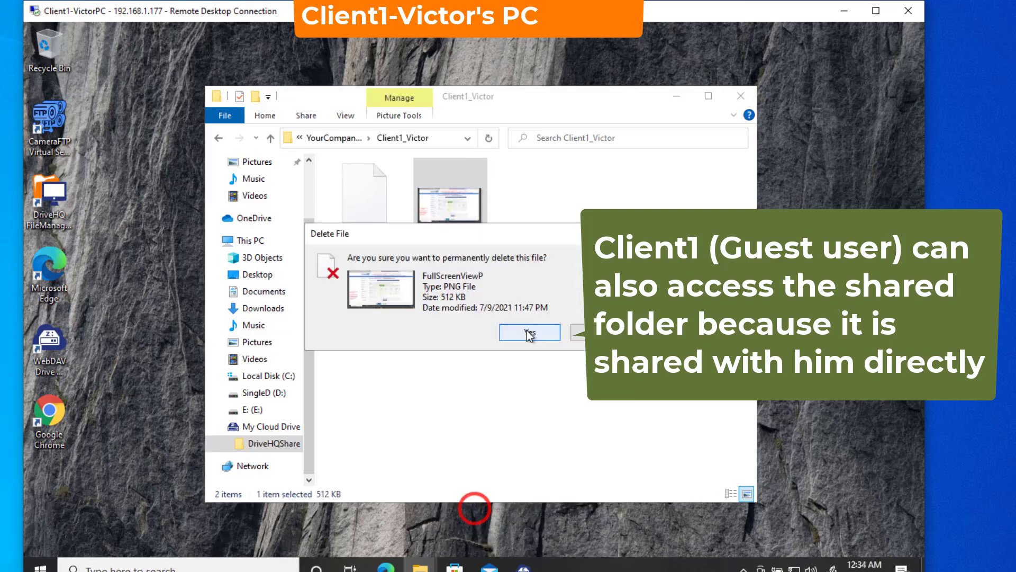
{"action": "left_click", "coordinate": [530, 333]}
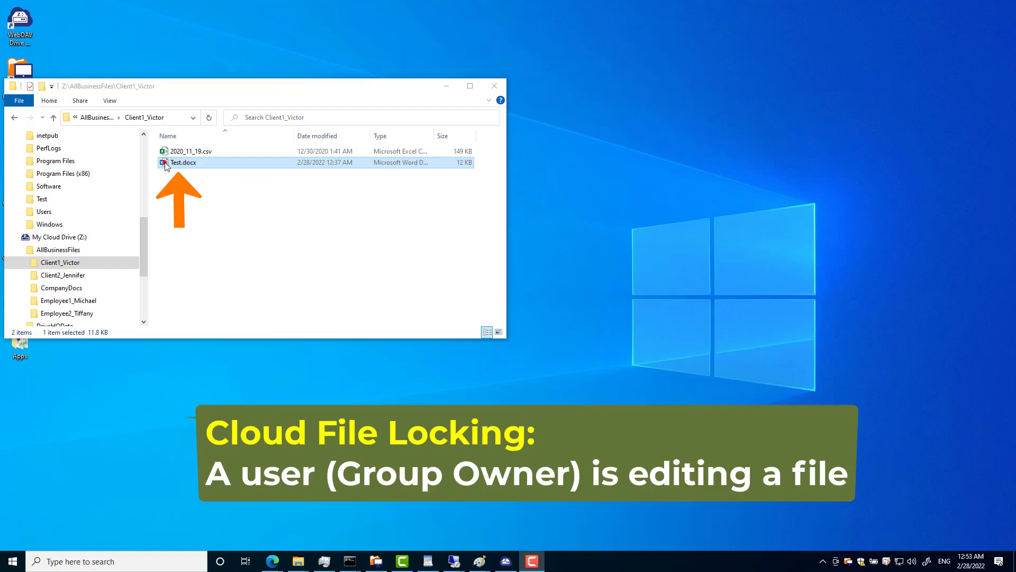
Step: Type 'editing' on a new line in Test.docx; on Employee1's PC open it requesting notification
{"action": "double_click", "coordinate": [165, 163]}
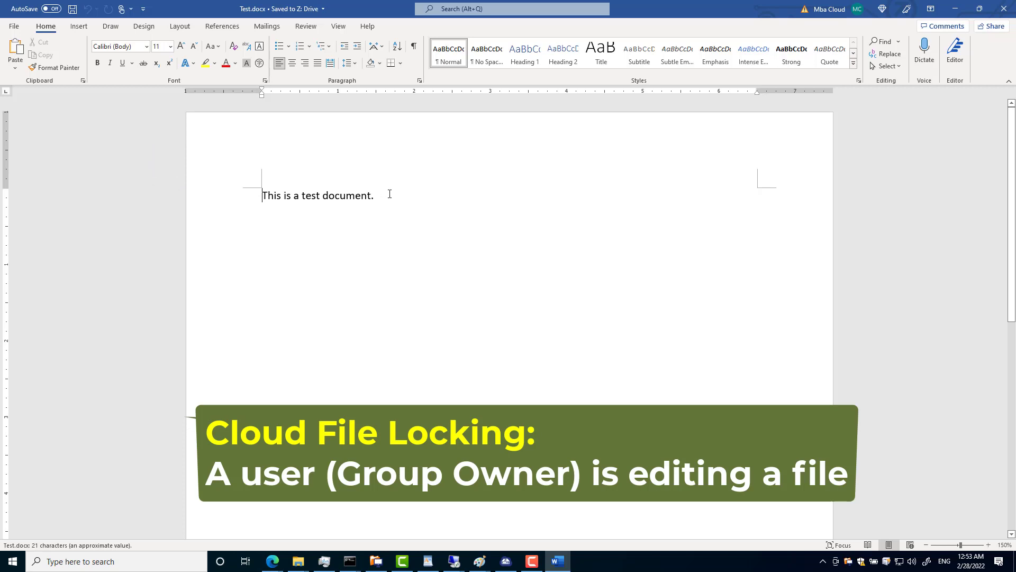
{"action": "left_click", "coordinate": [388, 193]}
{"action": "key", "text": "Return"}
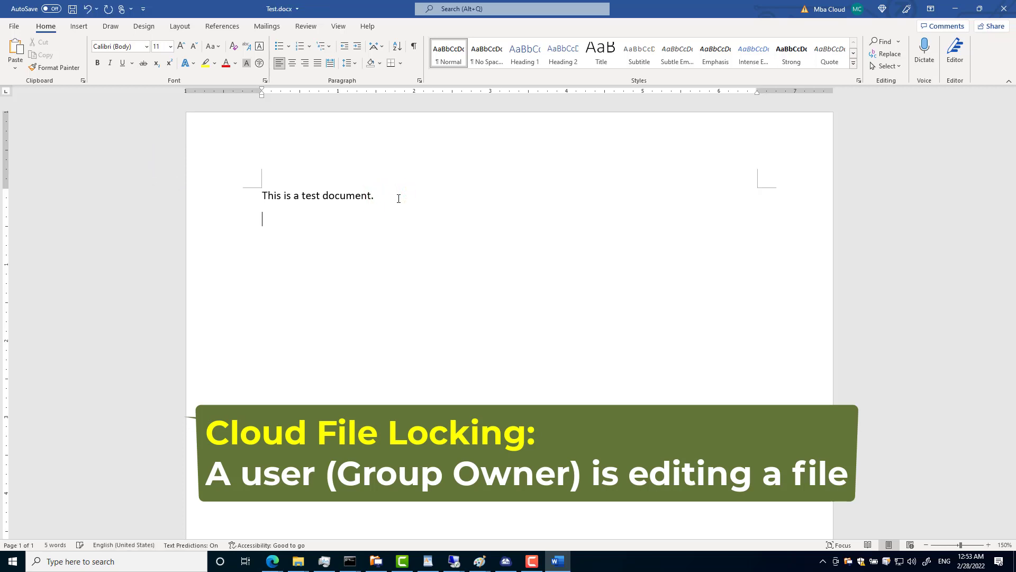
{"action": "type", "text": "editing"}
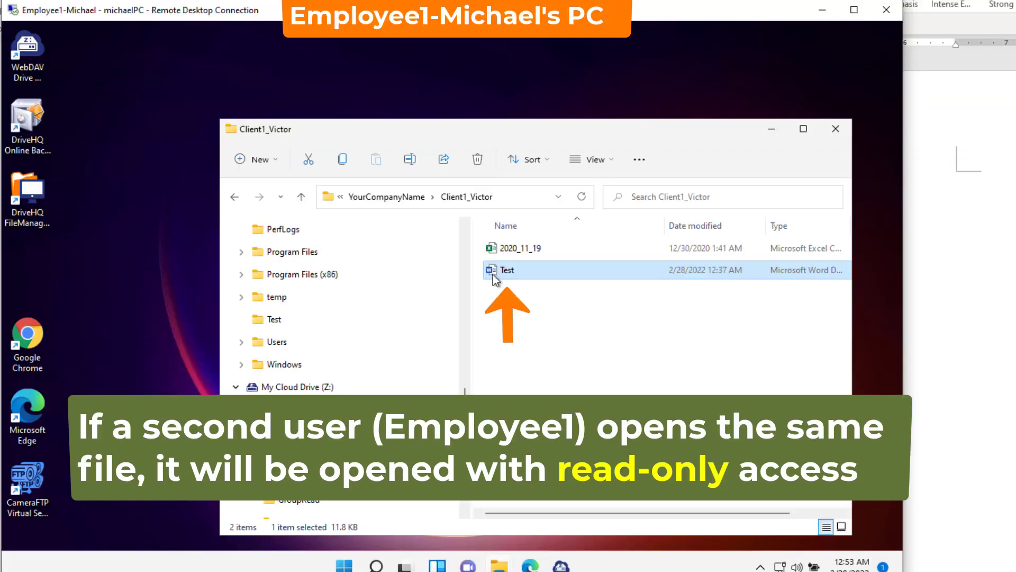
{"action": "double_click", "coordinate": [498, 271]}
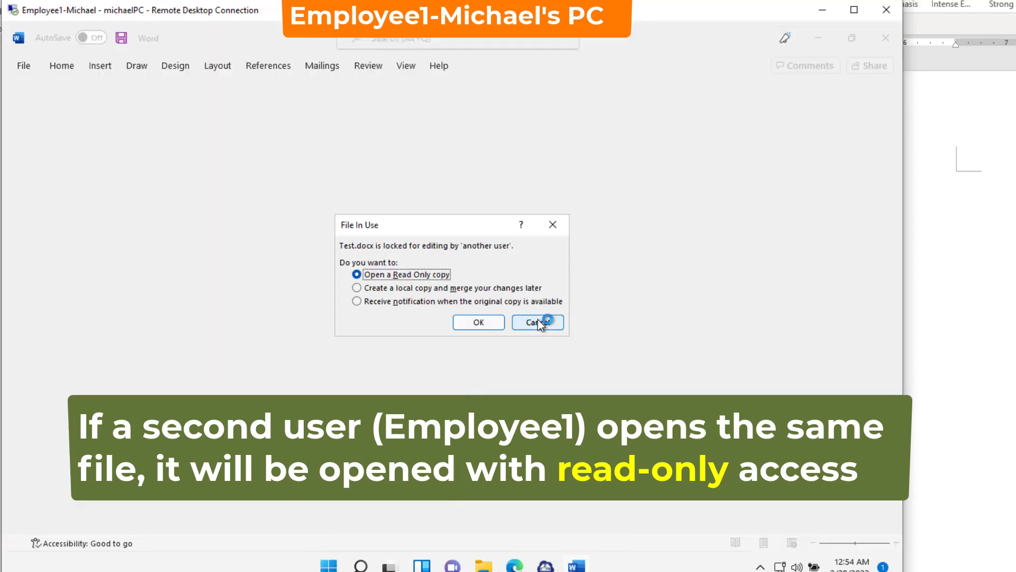
{"action": "left_click", "coordinate": [357, 301]}
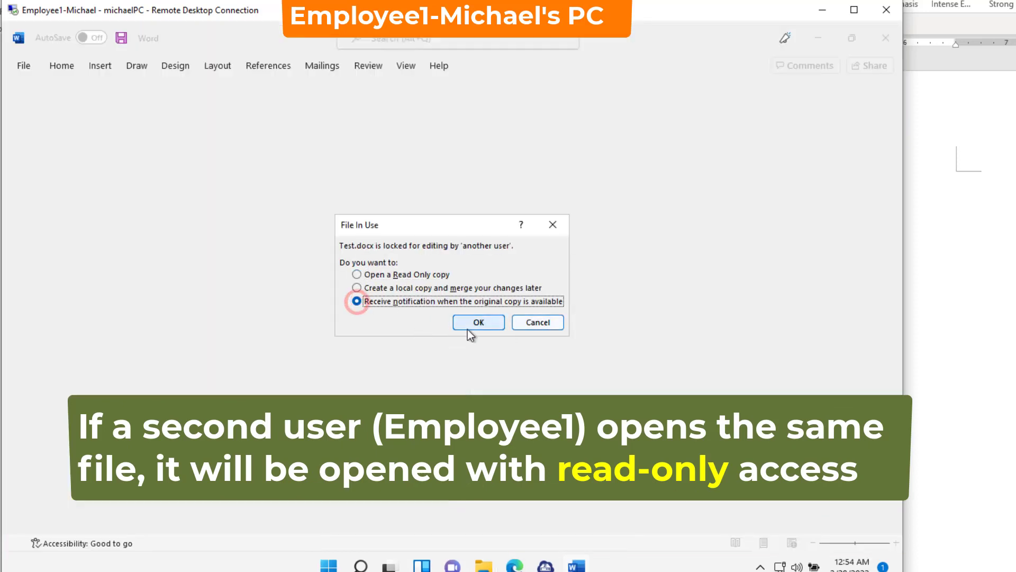
{"action": "left_click", "coordinate": [482, 322]}
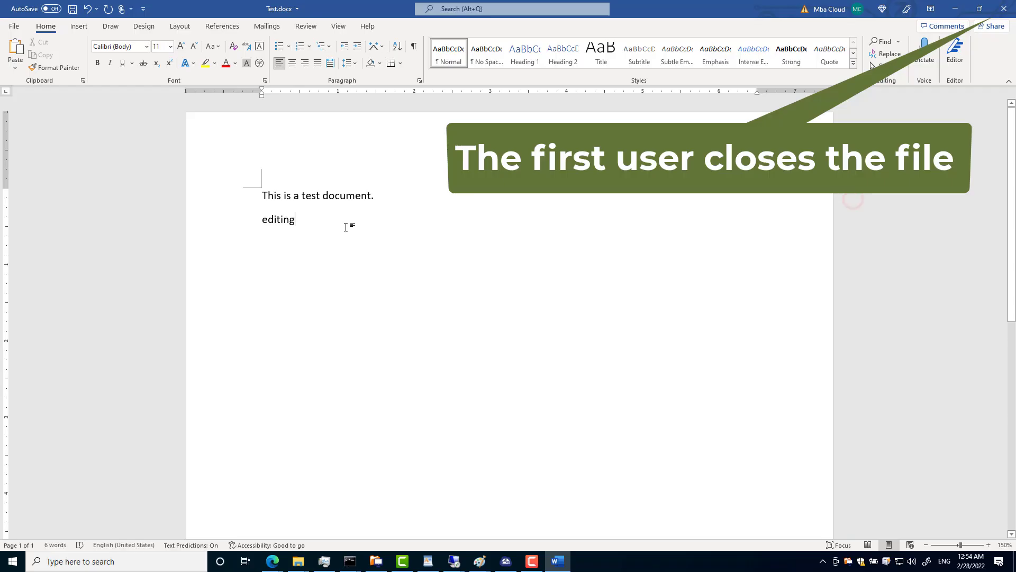
Step: Append ', save' and save-close Test.docx; Employee1 then reopens it and types 'Editing, save it'
{"action": "type", "text": ", save it"}
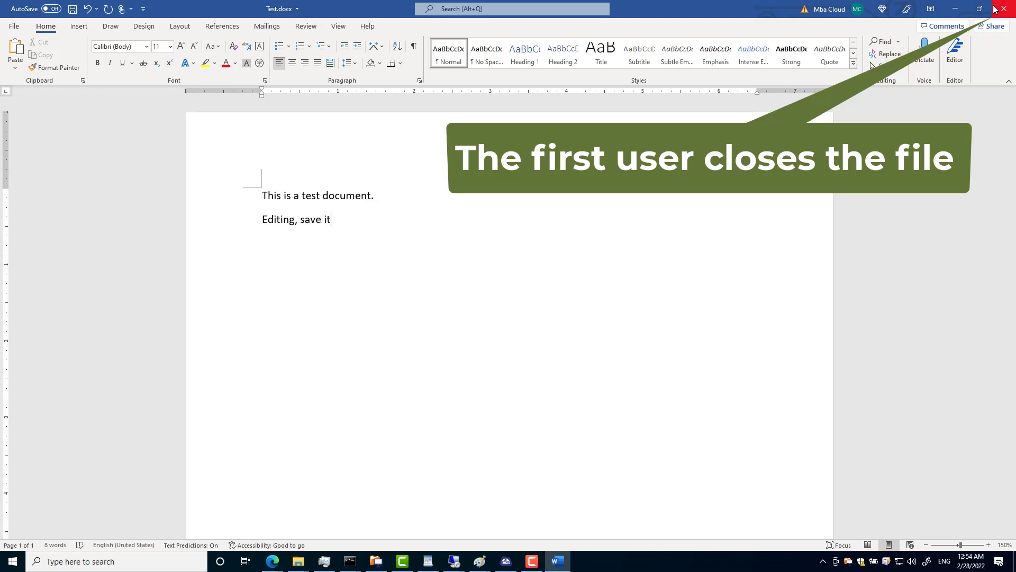
{"action": "left_click", "coordinate": [1005, 11]}
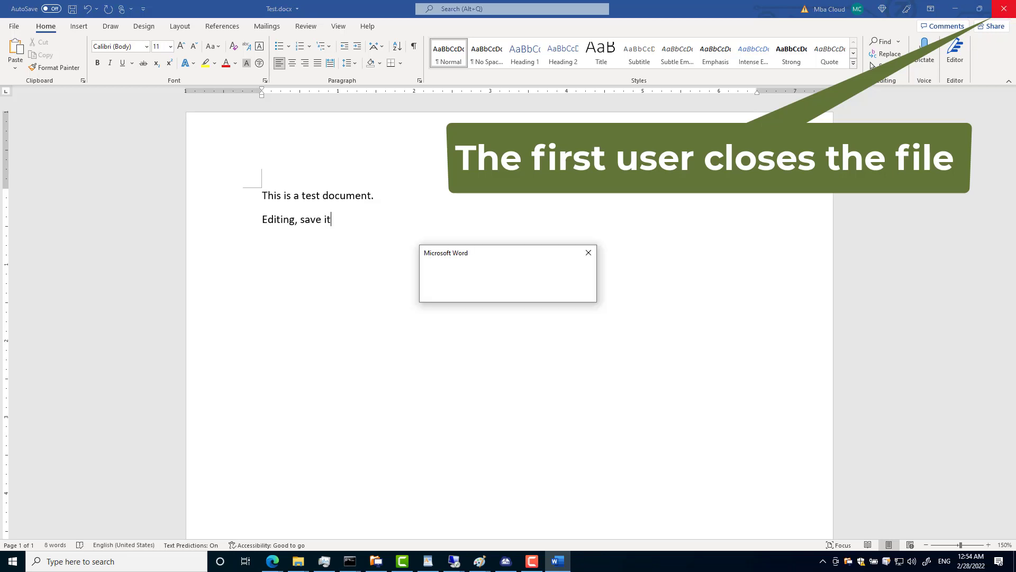
{"action": "left_click", "coordinate": [454, 291]}
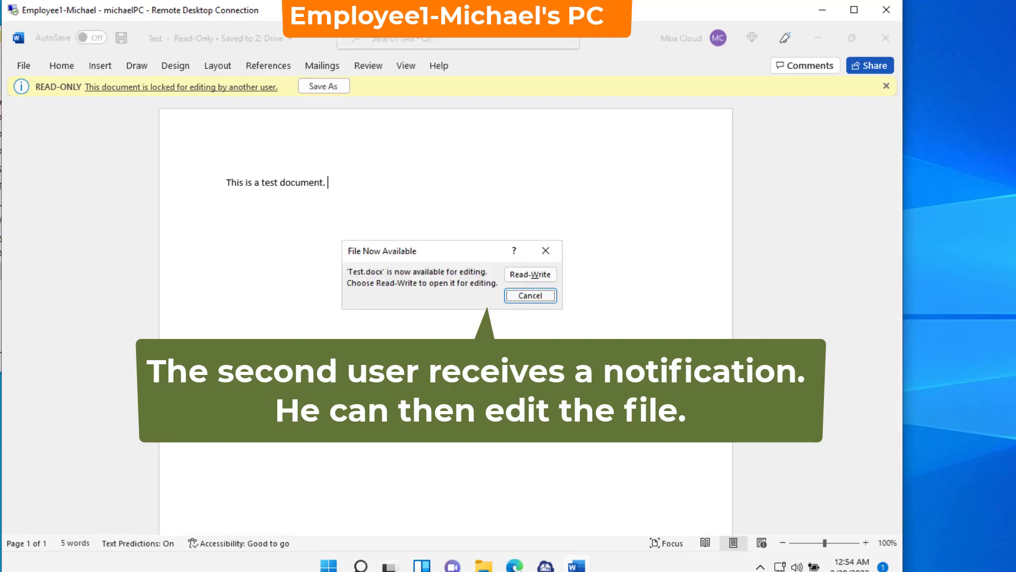
{"action": "left_click", "coordinate": [531, 275]}
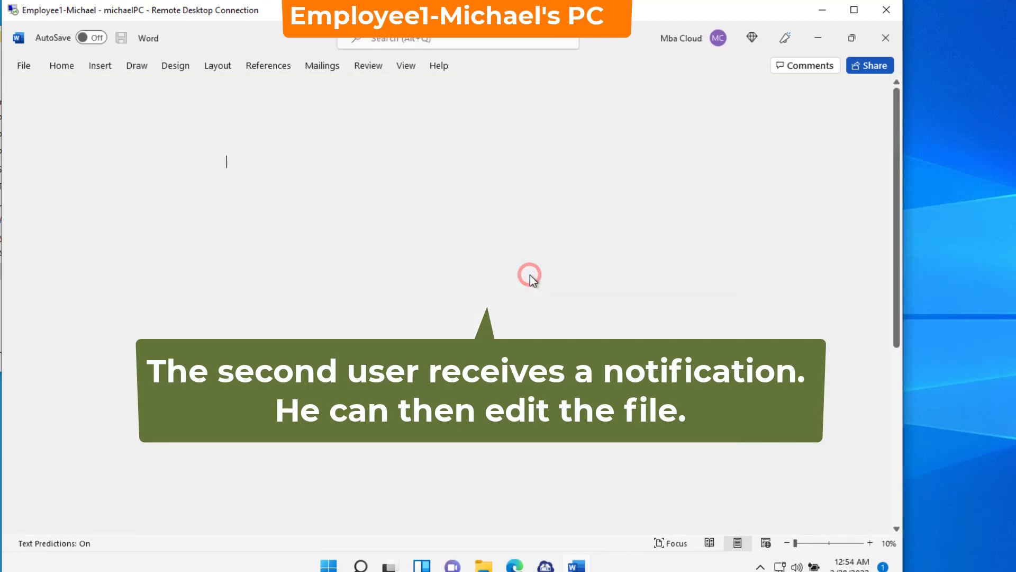
{"action": "key", "text": "Return"}
{"action": "type", "text": "Editing, save it"}
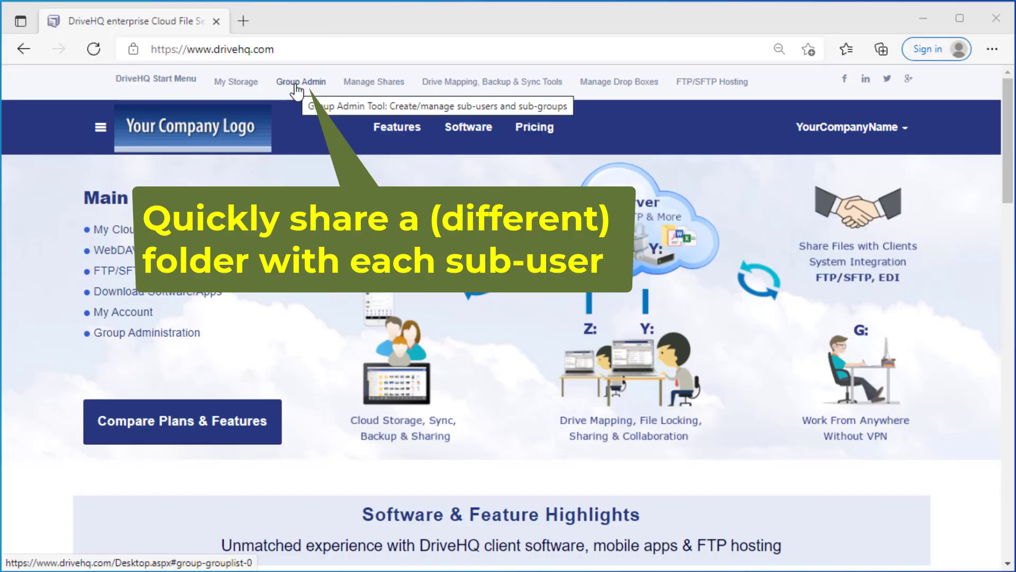
Step: Set group members' default logon folder to Subuser Folder in DriveHQShare, save, and view My Storage
{"action": "left_click", "coordinate": [298, 84]}
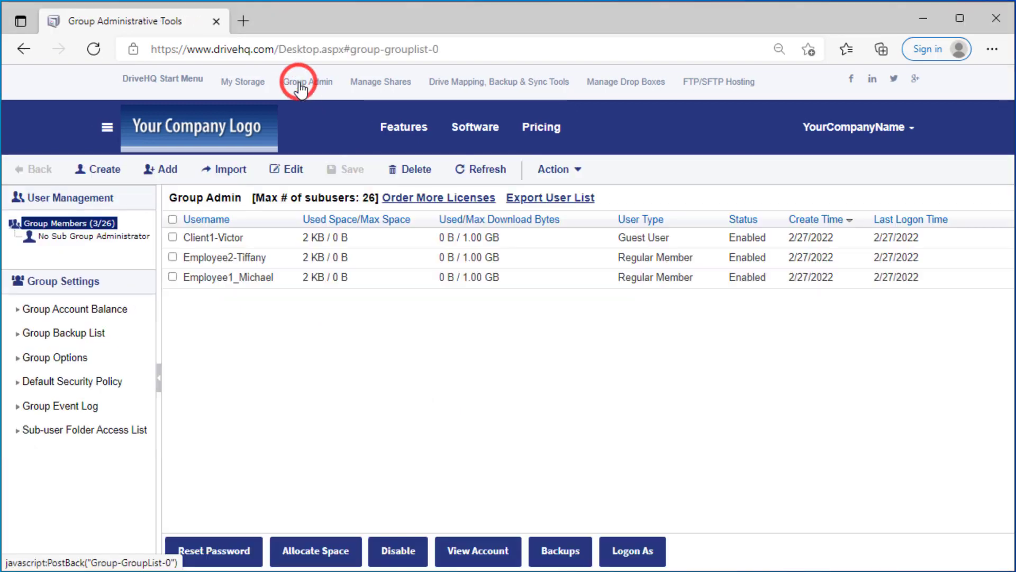
{"action": "left_click", "coordinate": [43, 357]}
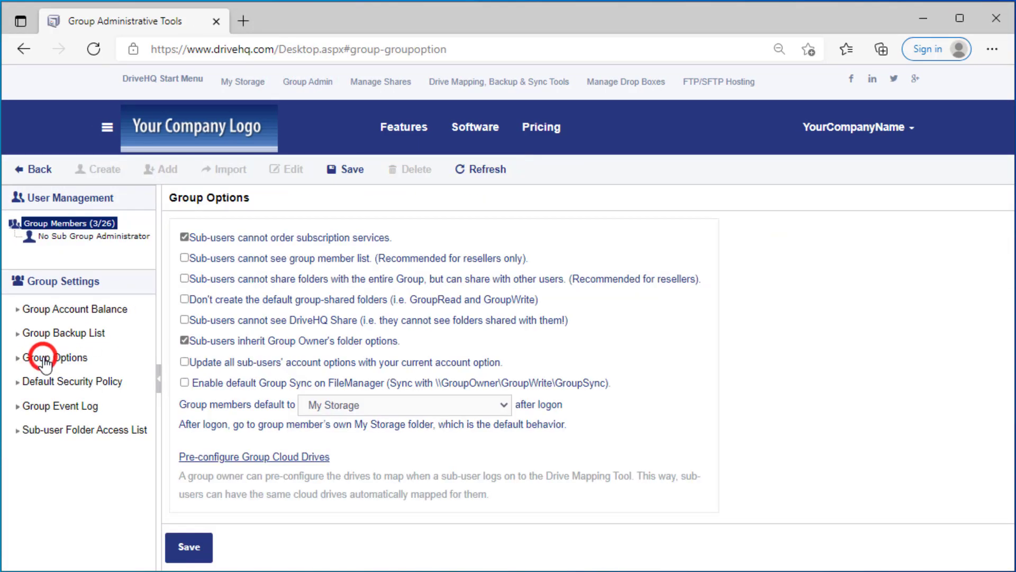
{"action": "left_click", "coordinate": [501, 404]}
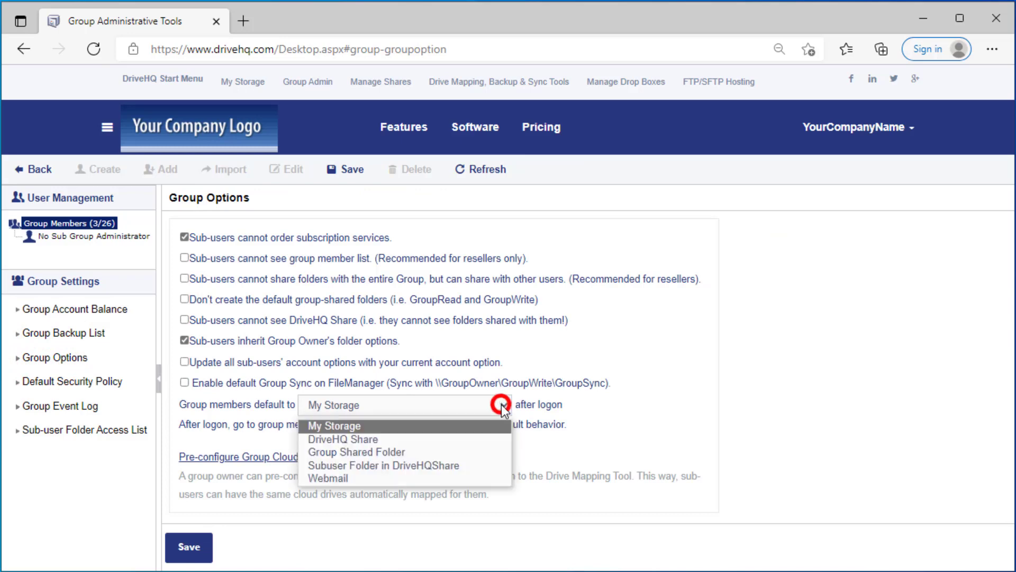
{"action": "left_click", "coordinate": [449, 467]}
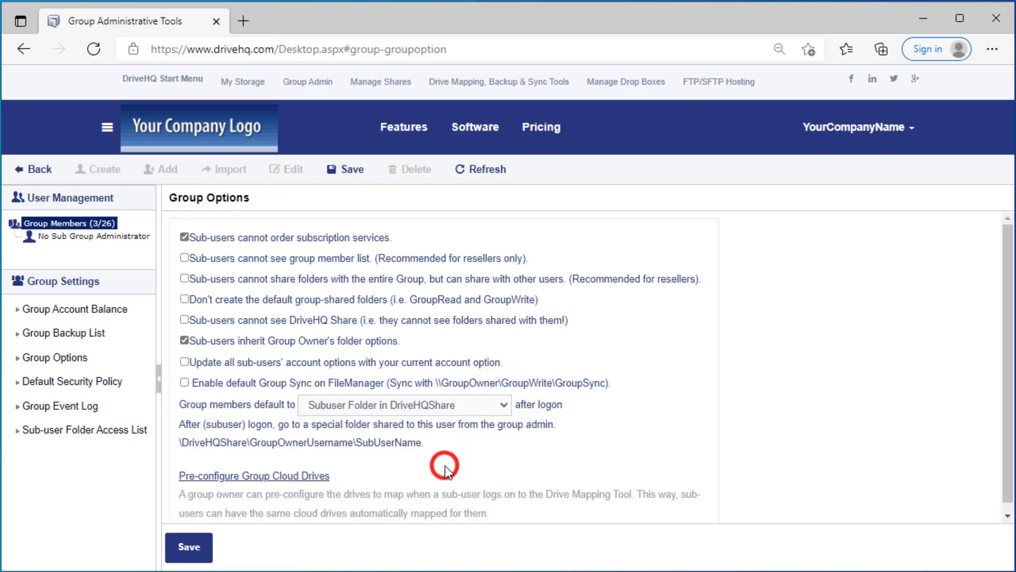
{"action": "left_click", "coordinate": [188, 553]}
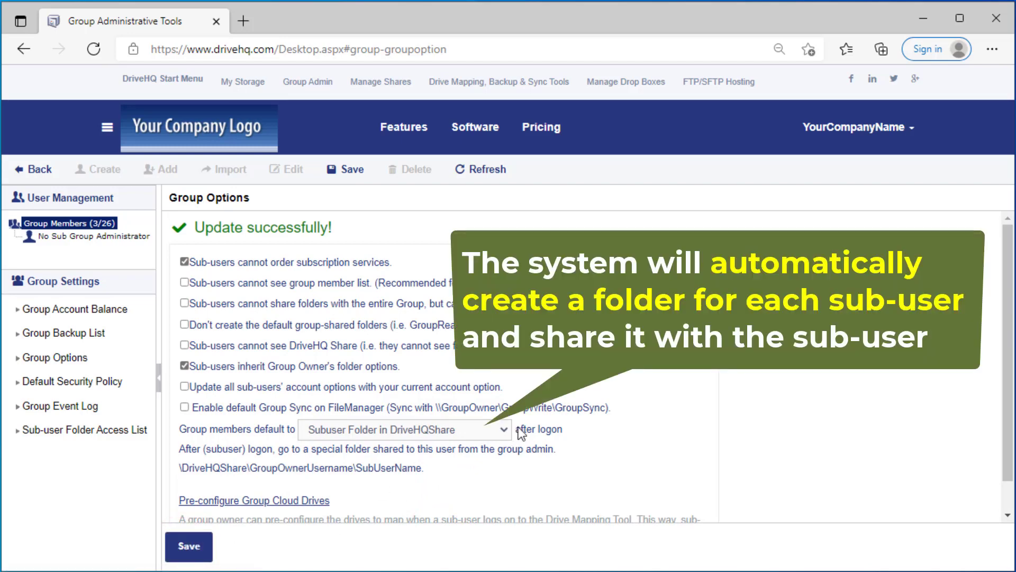
{"action": "left_click", "coordinate": [242, 84]}
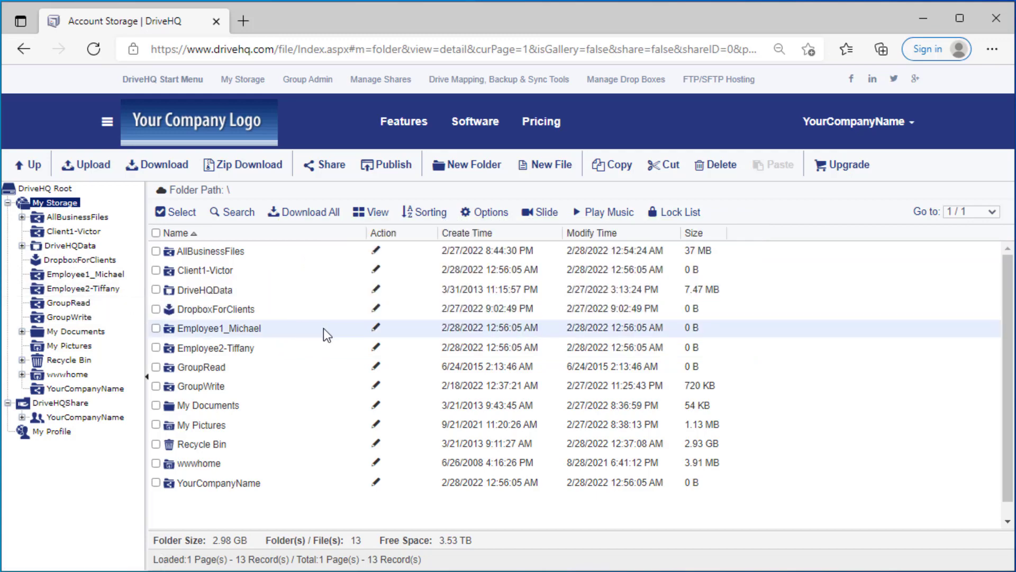
Step: Find the Employee1_Michael share in My Shared Folders and open its permission settings
{"action": "left_click", "coordinate": [370, 80]}
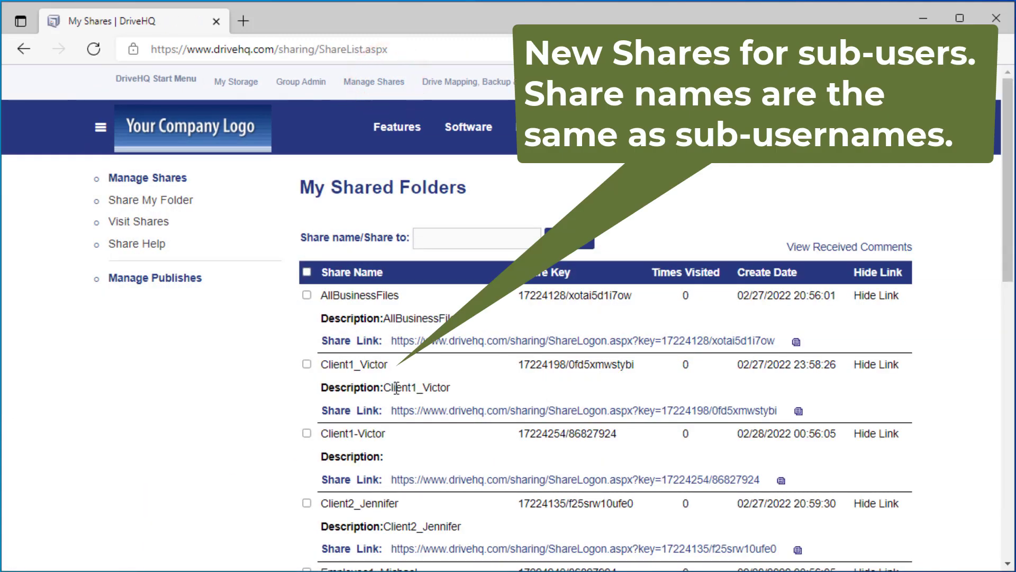
{"action": "scroll", "coordinate": [389, 373], "scroll_direction": "down", "scroll_amount": 3}
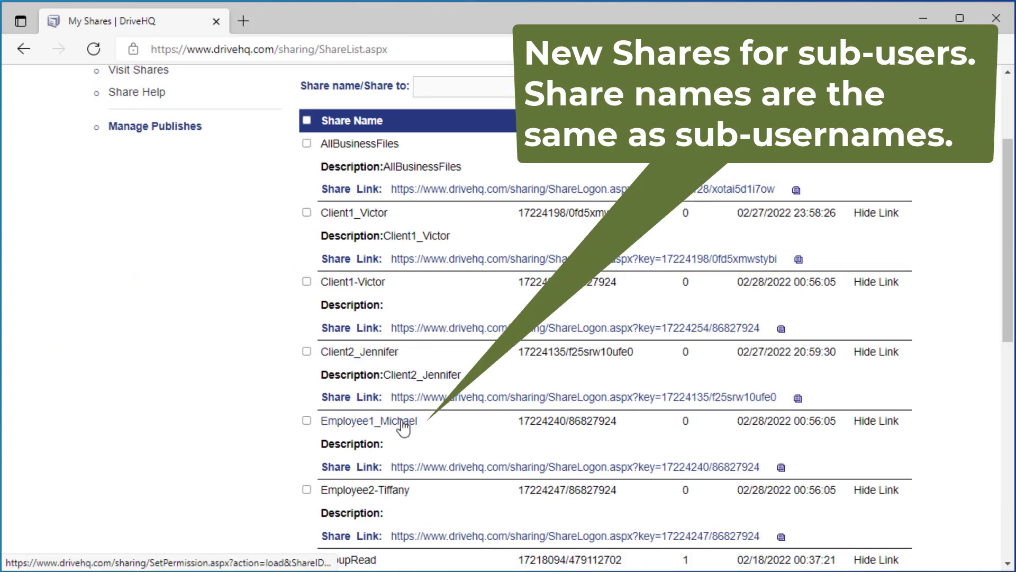
{"action": "scroll", "coordinate": [408, 477], "scroll_direction": "down", "scroll_amount": 2}
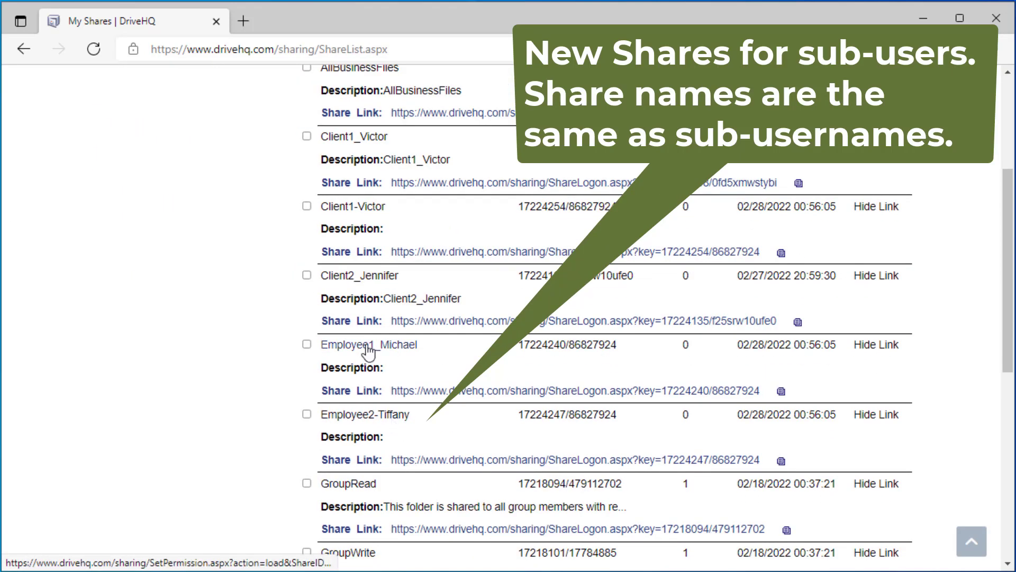
{"action": "left_click", "coordinate": [366, 345]}
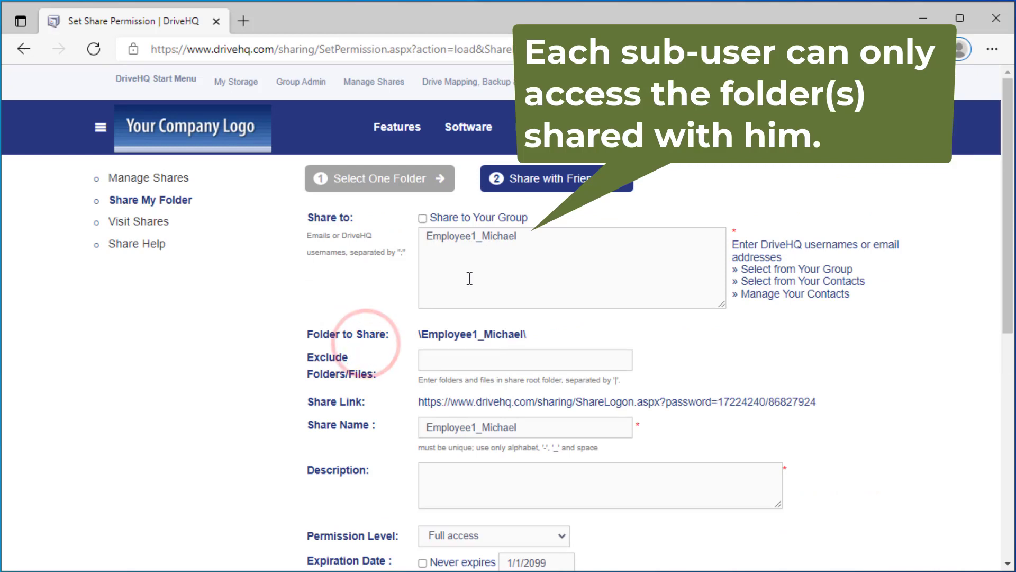
Step: Sign in as the Employee1_Michael sub-user and select his default folder path
{"action": "scroll", "coordinate": [269, 531], "scroll_direction": "down", "scroll_amount": 3}
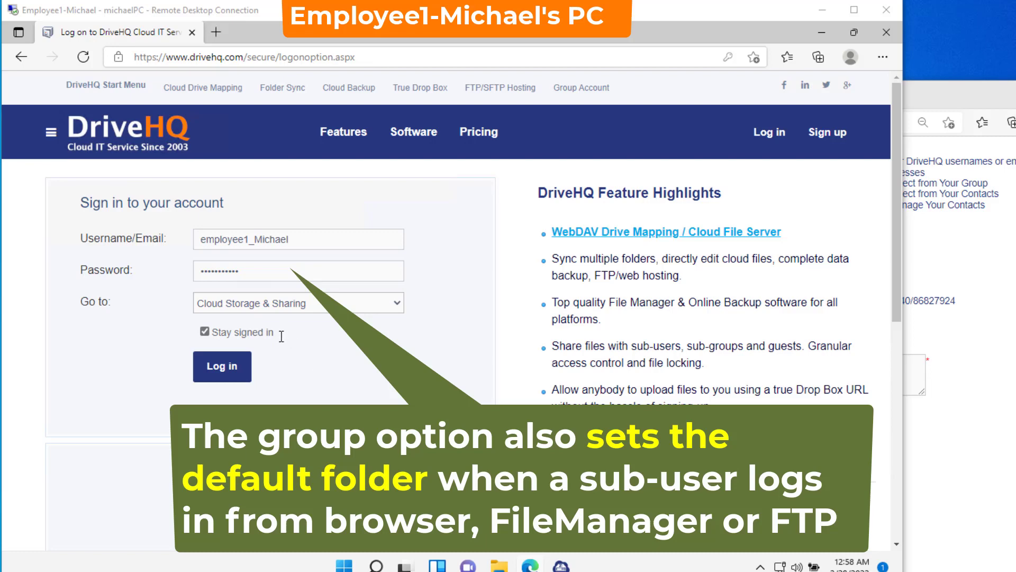
{"action": "left_click", "coordinate": [302, 242]}
{"action": "left_click", "coordinate": [276, 268]}
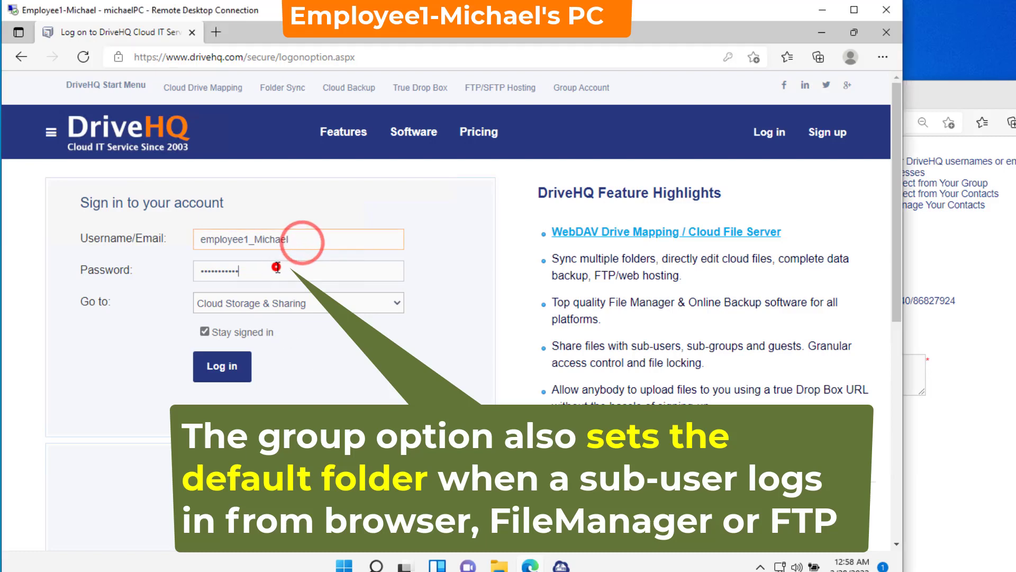
{"action": "left_click", "coordinate": [218, 371]}
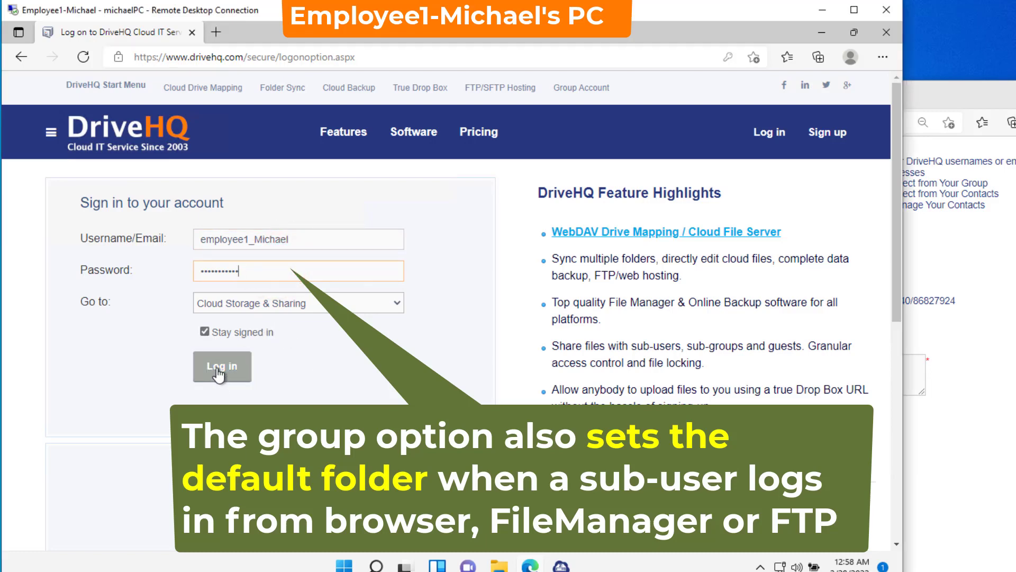
{"action": "left_click", "coordinate": [219, 370]}
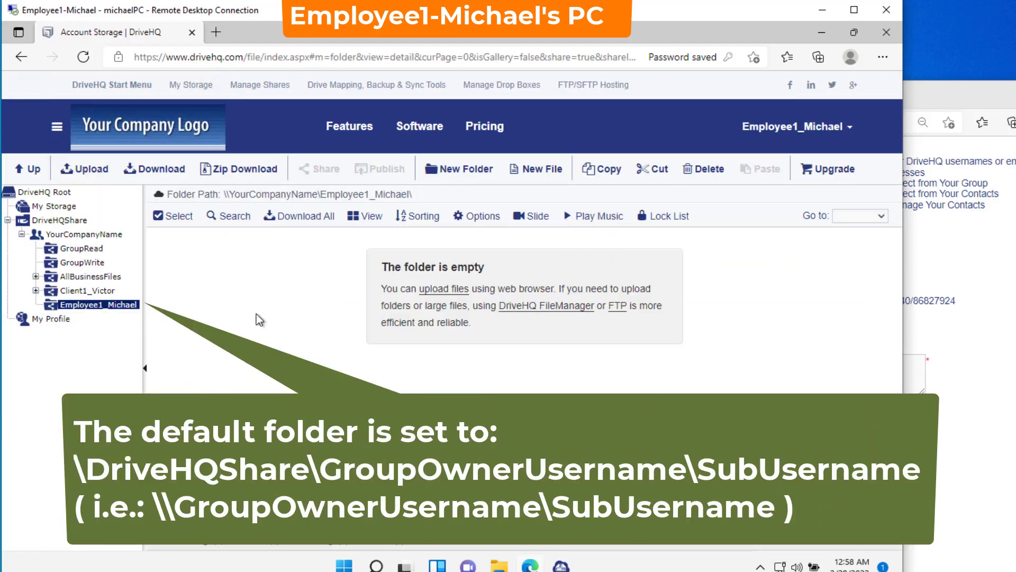
{"action": "left_click", "coordinate": [225, 194]}
{"action": "left_click_drag", "start_coordinate": [226, 193], "coordinate": [430, 197]}
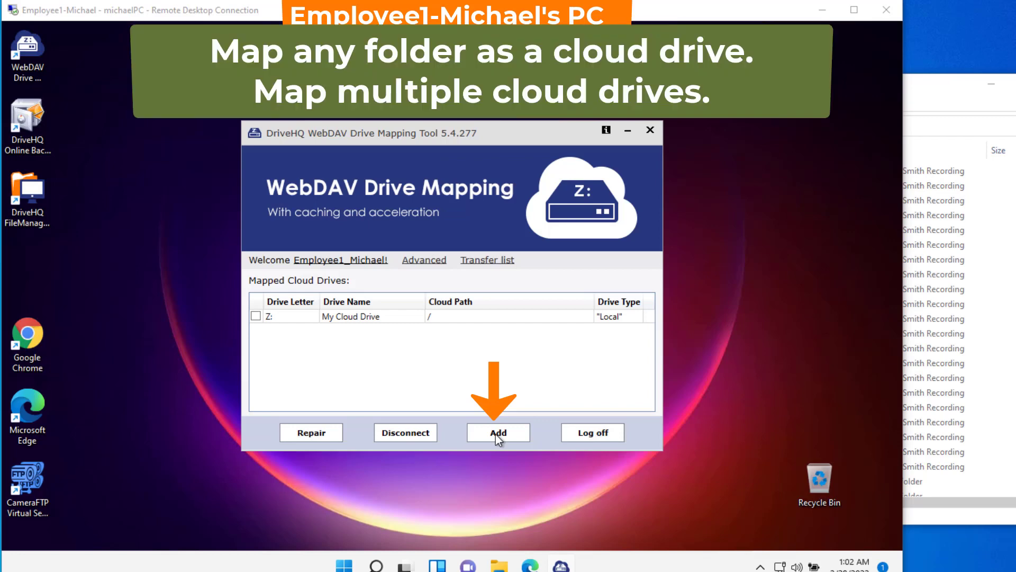
Step: Add a new drive mapping with path \\YourCompanyName\Employee1_Michael, after checking the path examples
{"action": "left_click", "coordinate": [510, 431]}
{"action": "left_click", "coordinate": [442, 322]}
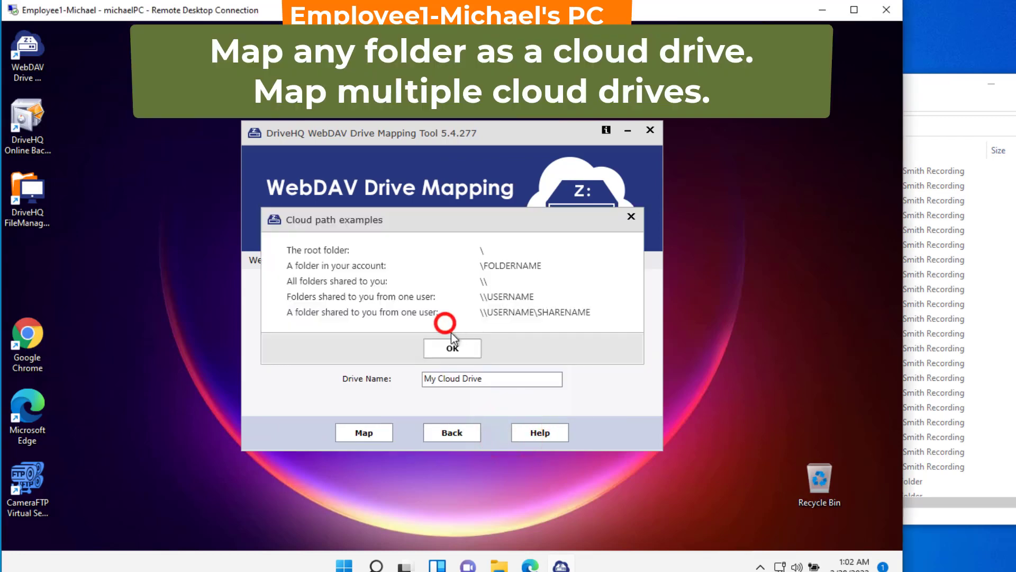
{"action": "left_click", "coordinate": [459, 349]}
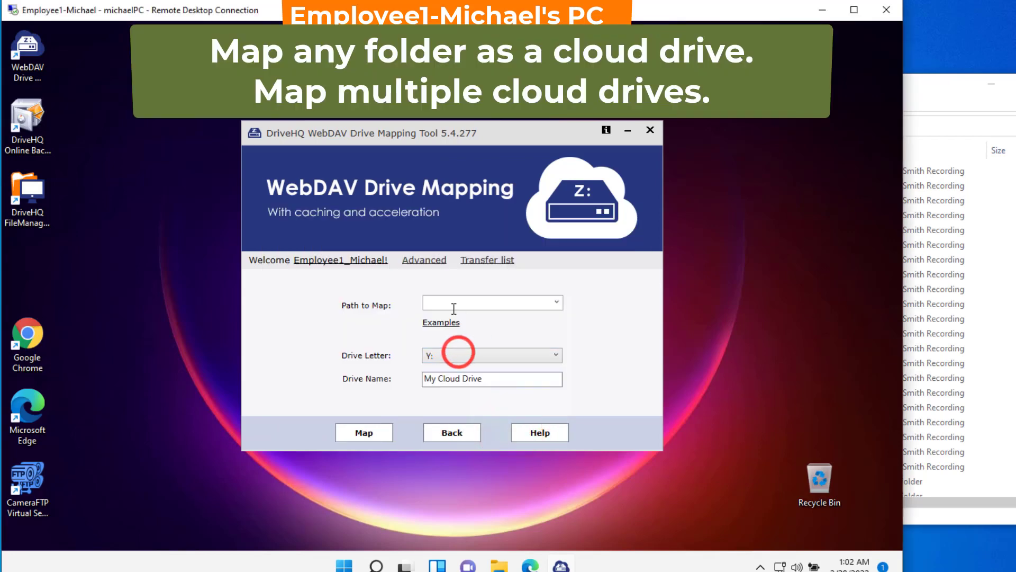
{"action": "left_click", "coordinate": [453, 302]}
{"action": "type", "text": "\\Your"}
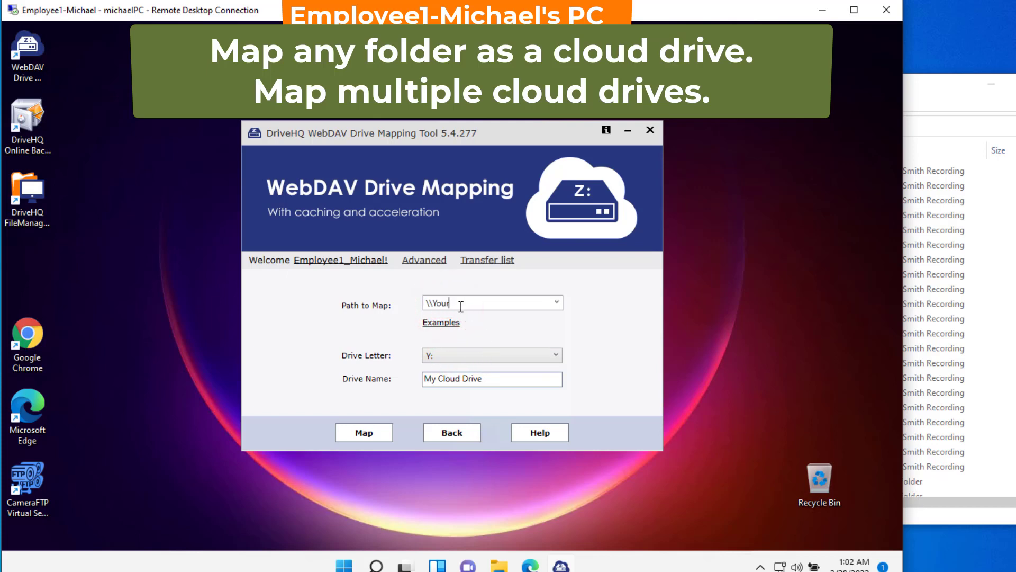
{"action": "type", "text": "CompanyName\\"}
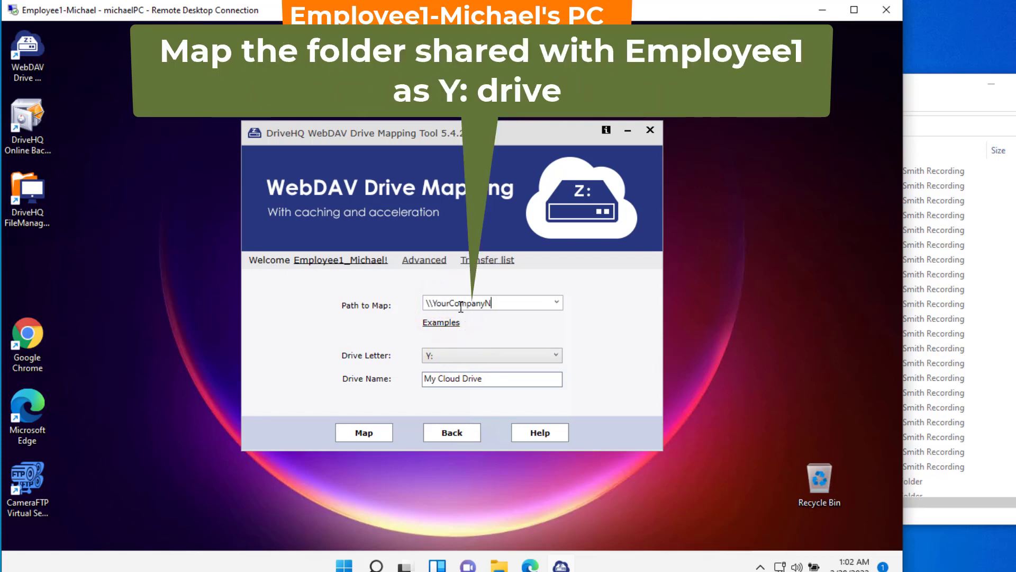
{"action": "type", "text": "Employee1_Michael"}
Step: Map the share as drive Y: and browse to Z:\DriveHQShare\YourCompanyName\Employee1_Michael
{"action": "left_click", "coordinate": [365, 432]}
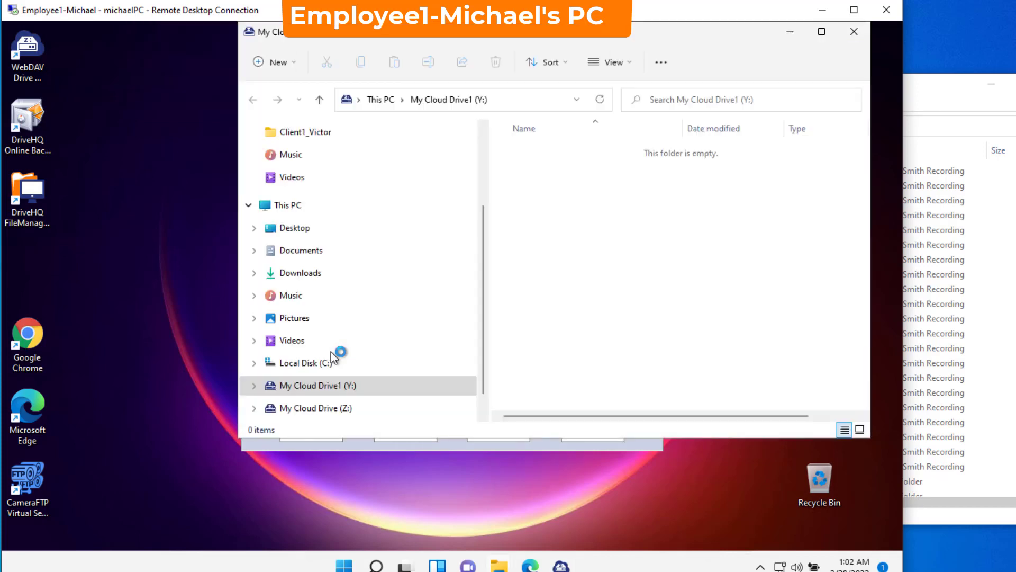
{"action": "left_click", "coordinate": [255, 383]}
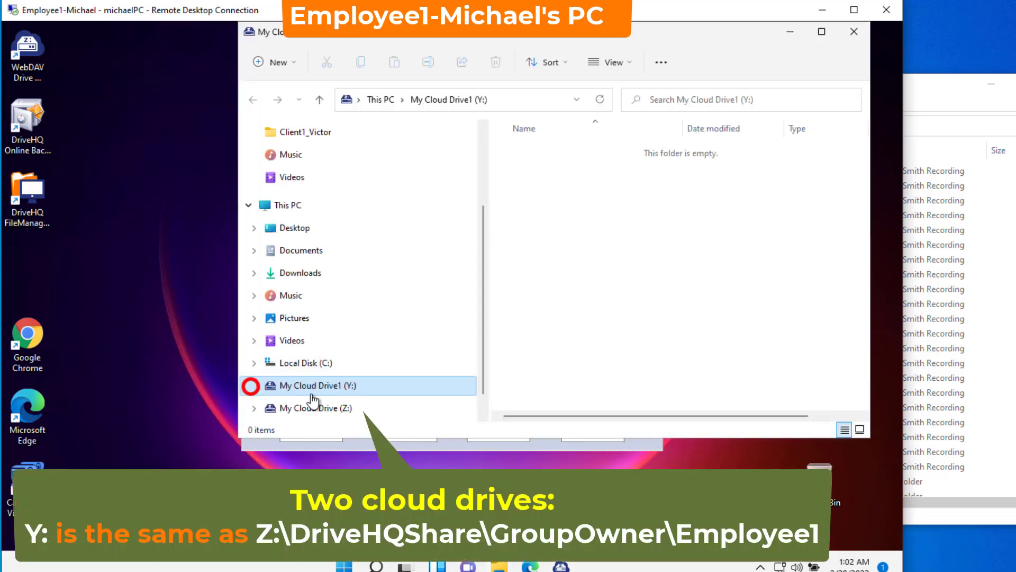
{"action": "left_click", "coordinate": [255, 408]}
{"action": "left_click", "coordinate": [259, 408]}
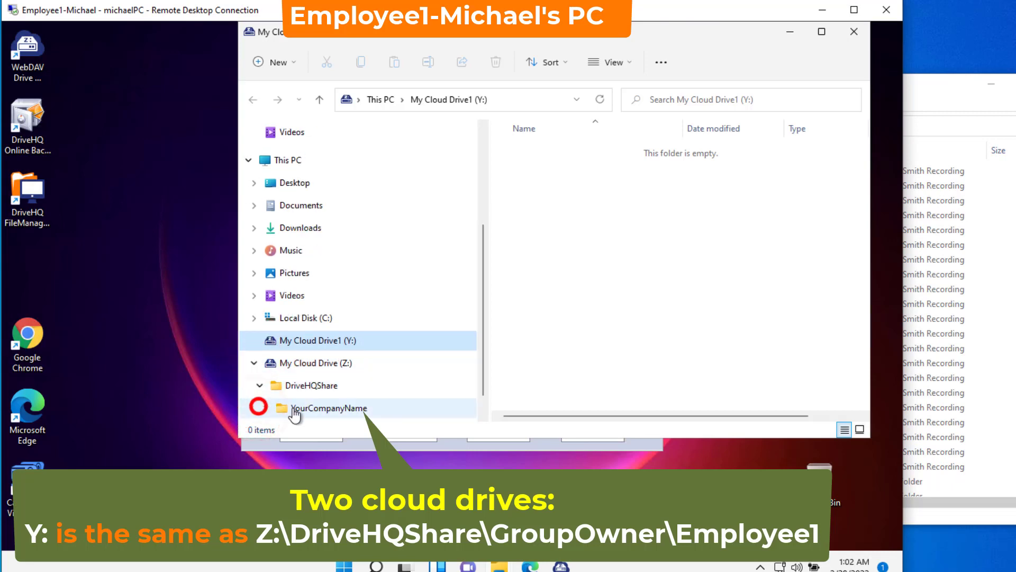
{"action": "left_click", "coordinate": [264, 409]}
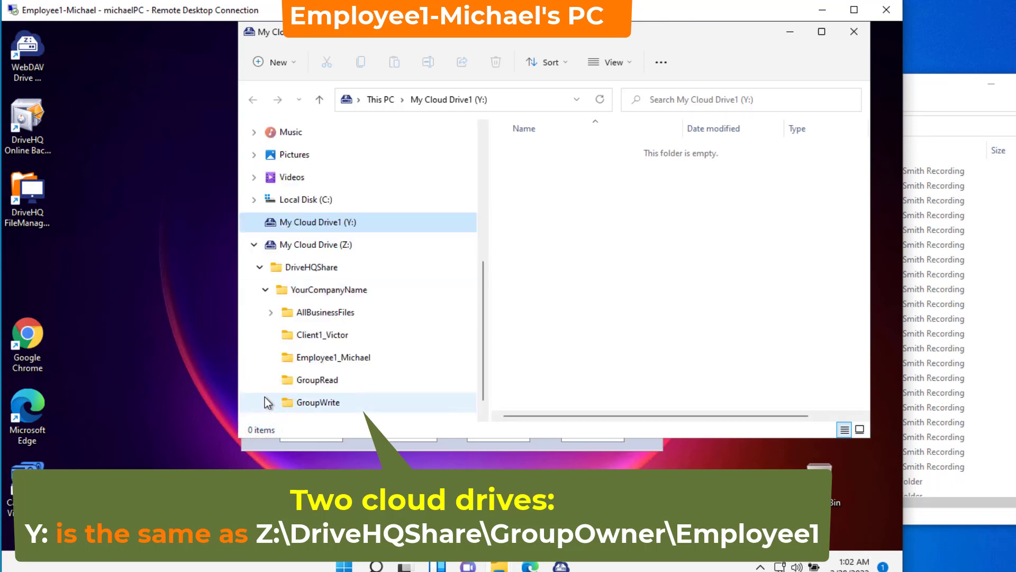
{"action": "left_click", "coordinate": [302, 360]}
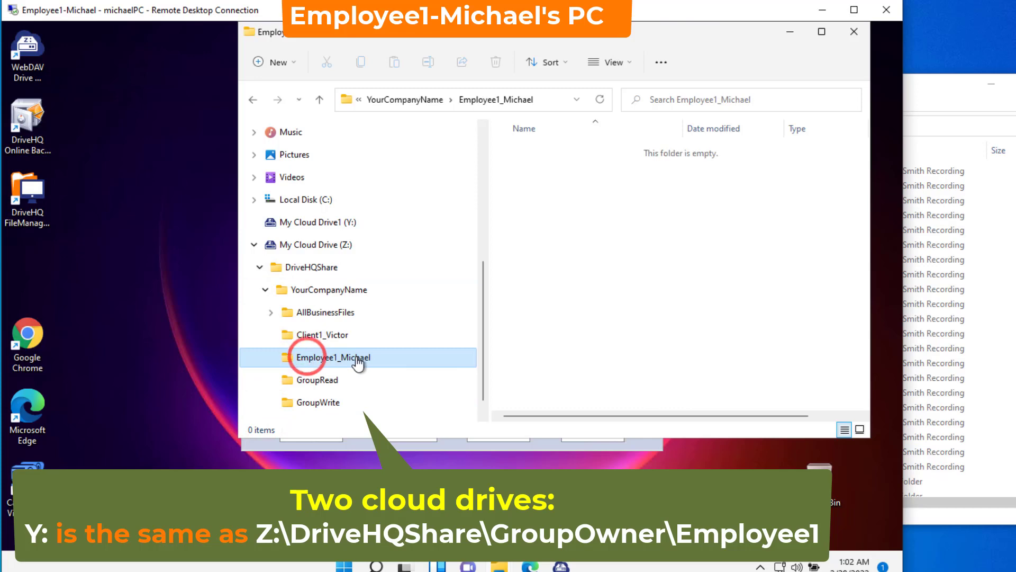
Step: Copy the 2020_11_19 spreadsheet from C:\temp
{"action": "left_click", "coordinate": [254, 200]}
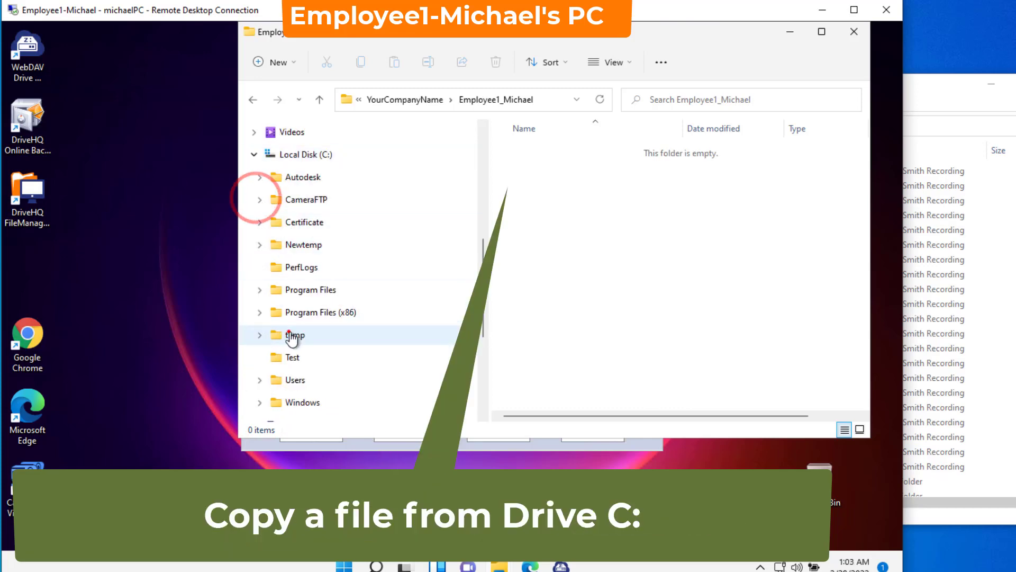
{"action": "left_click", "coordinate": [290, 335]}
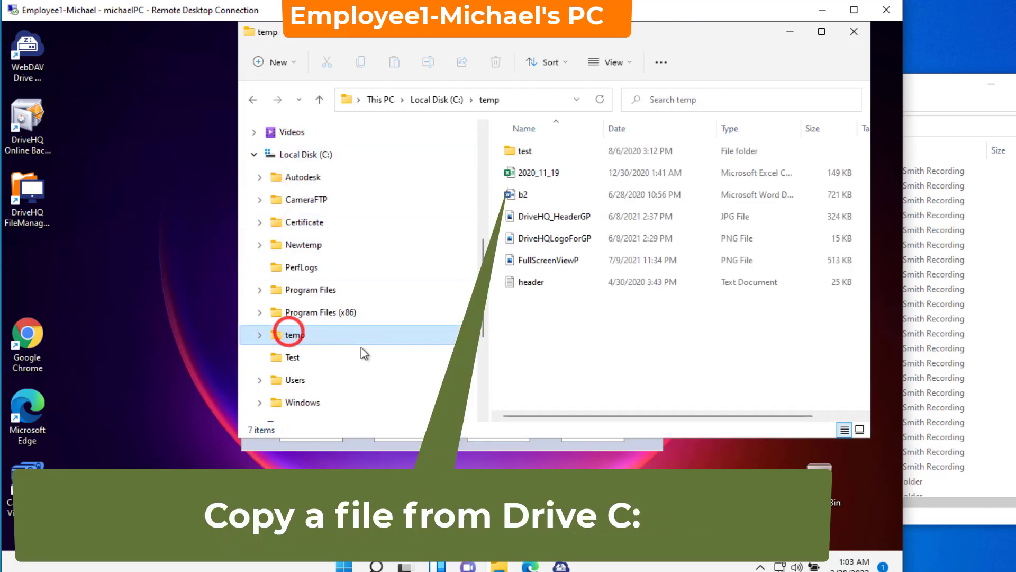
{"action": "left_click", "coordinate": [532, 174]}
{"action": "right_click", "coordinate": [532, 175]}
{"action": "left_click", "coordinate": [575, 189]}
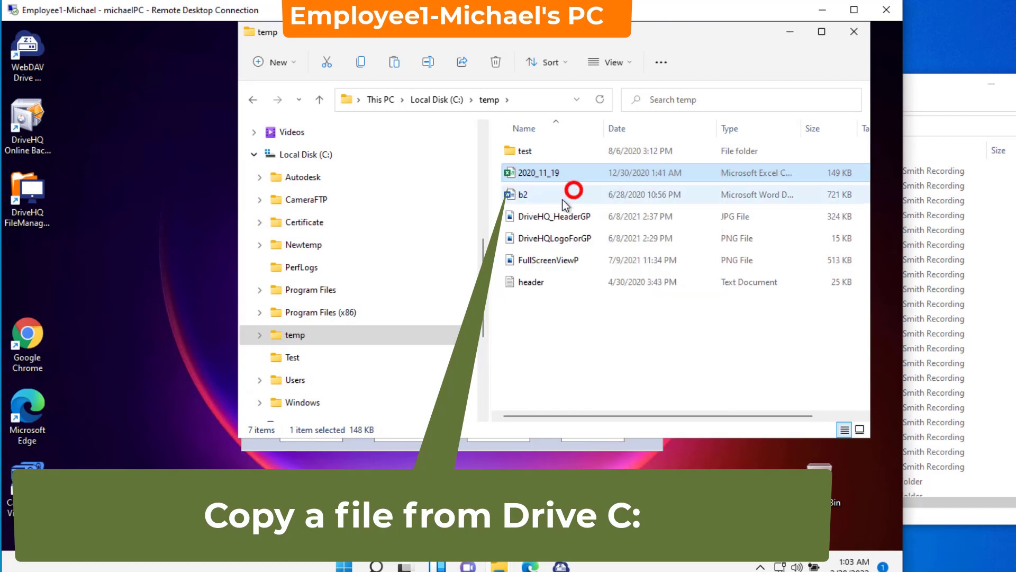
{"action": "left_click", "coordinate": [482, 322]}
{"action": "left_click", "coordinate": [482, 320]}
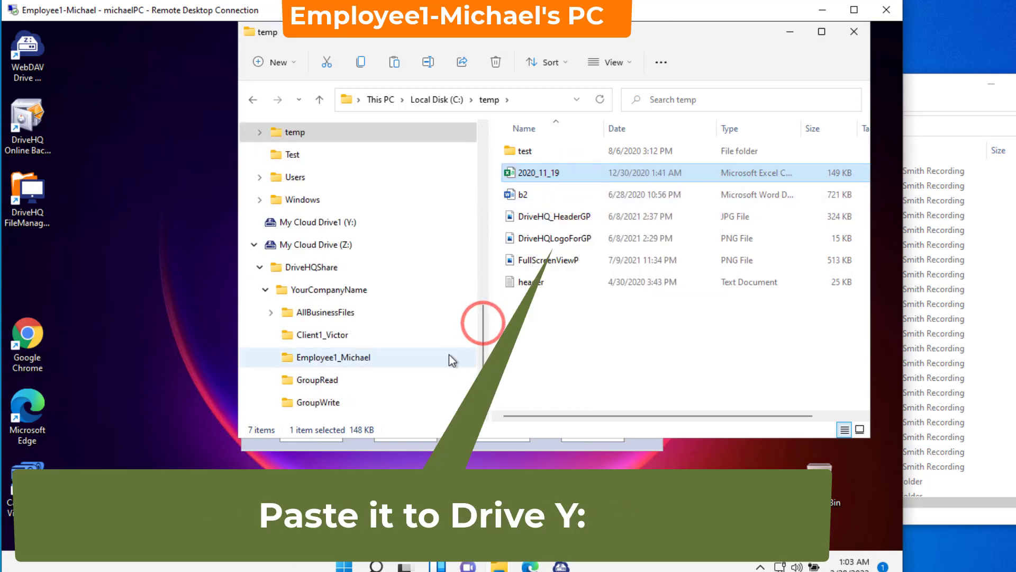
Step: Paste 2020_11_19 into Y: and confirm it also appears in Employee1_Michael on Z:
{"action": "left_click", "coordinate": [310, 222]}
{"action": "right_click", "coordinate": [544, 218]}
{"action": "left_click", "coordinate": [560, 234]}
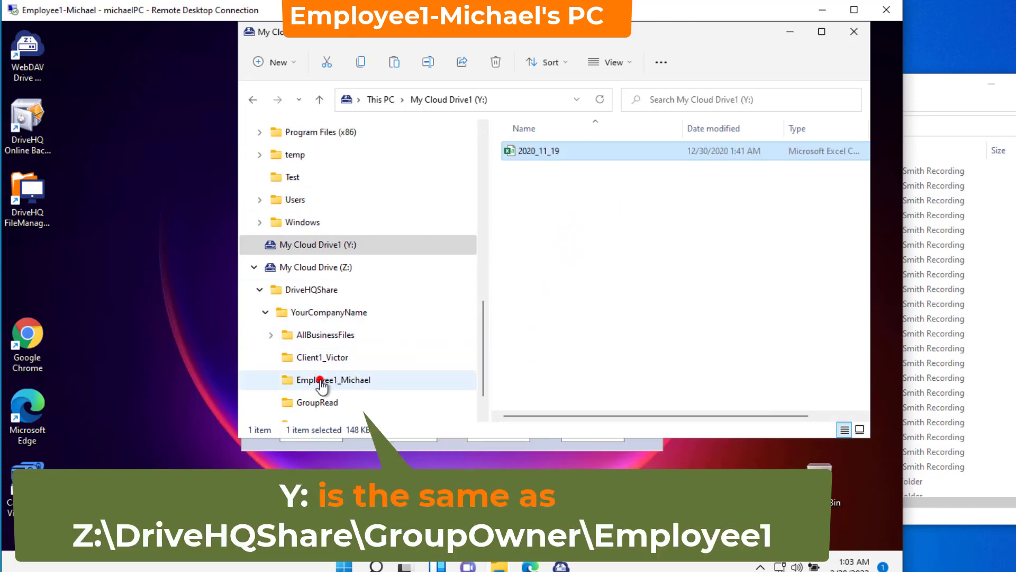
{"action": "left_click", "coordinate": [320, 381]}
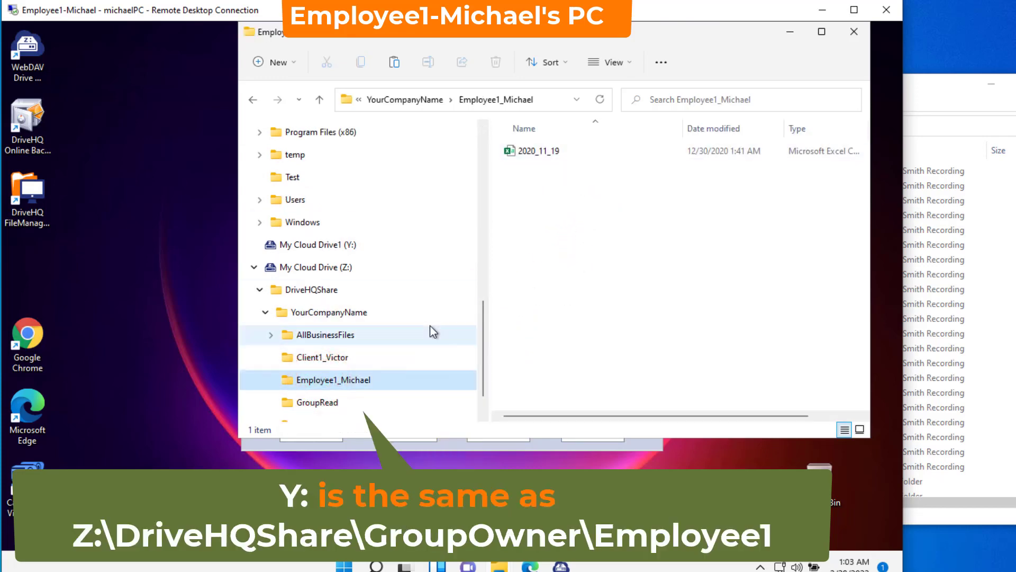
{"action": "left_click", "coordinate": [323, 246]}
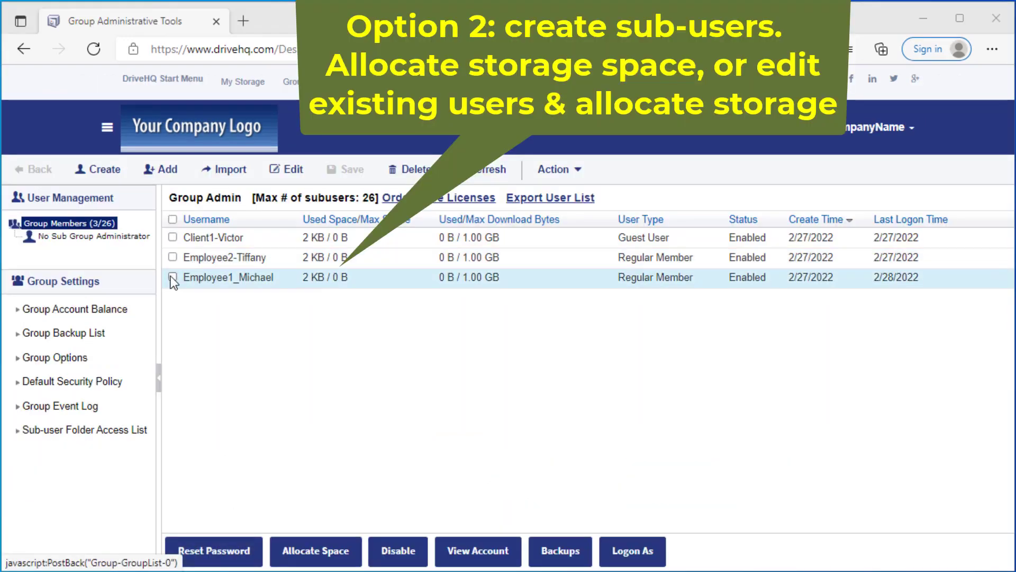
Step: Allocate Employee1_Michael 3000 MB storage and 6000 MB download bytes and save
{"action": "left_click", "coordinate": [174, 277]}
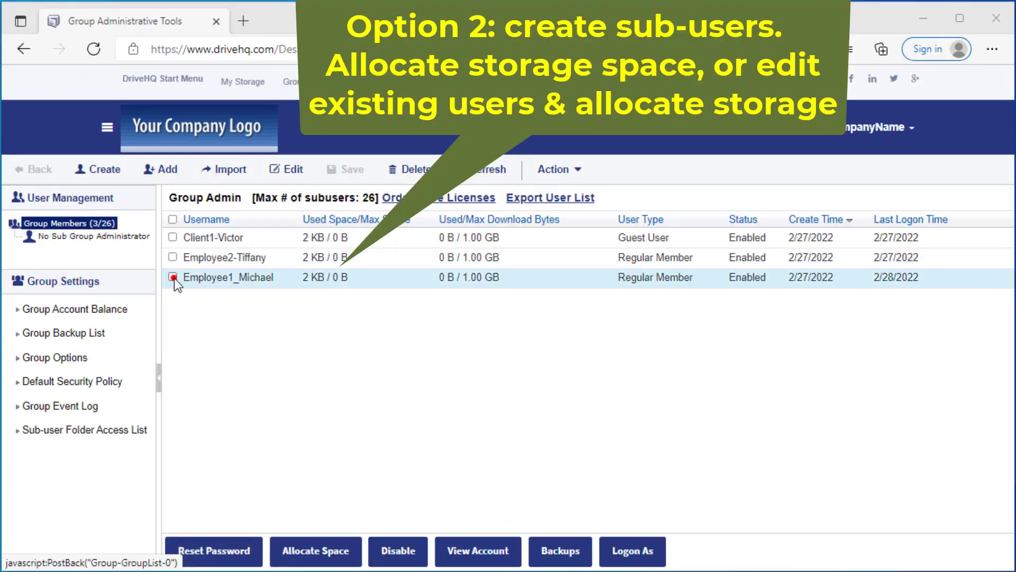
{"action": "left_click", "coordinate": [316, 550]}
{"action": "left_click", "coordinate": [367, 270]}
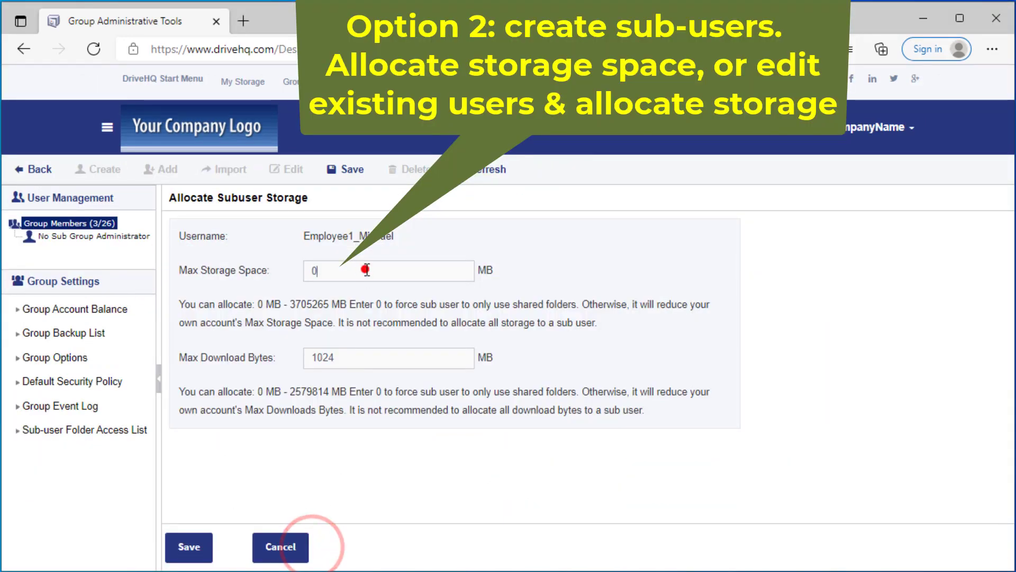
{"action": "key", "text": "BackSpace"}
{"action": "type", "text": "3000"}
{"action": "key", "text": "Tab"}
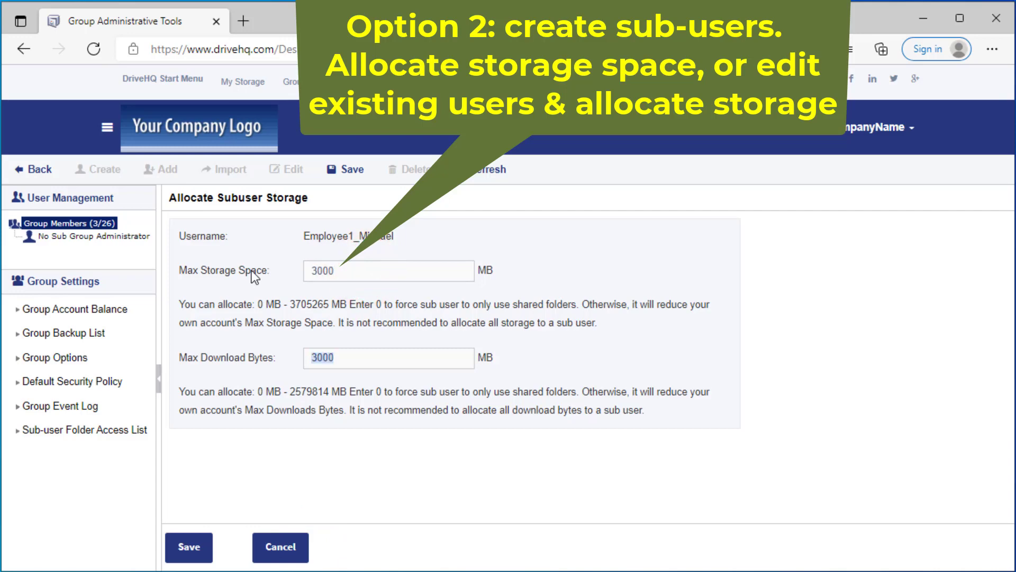
{"action": "type", "text": "6000"}
{"action": "left_click", "coordinate": [199, 541]}
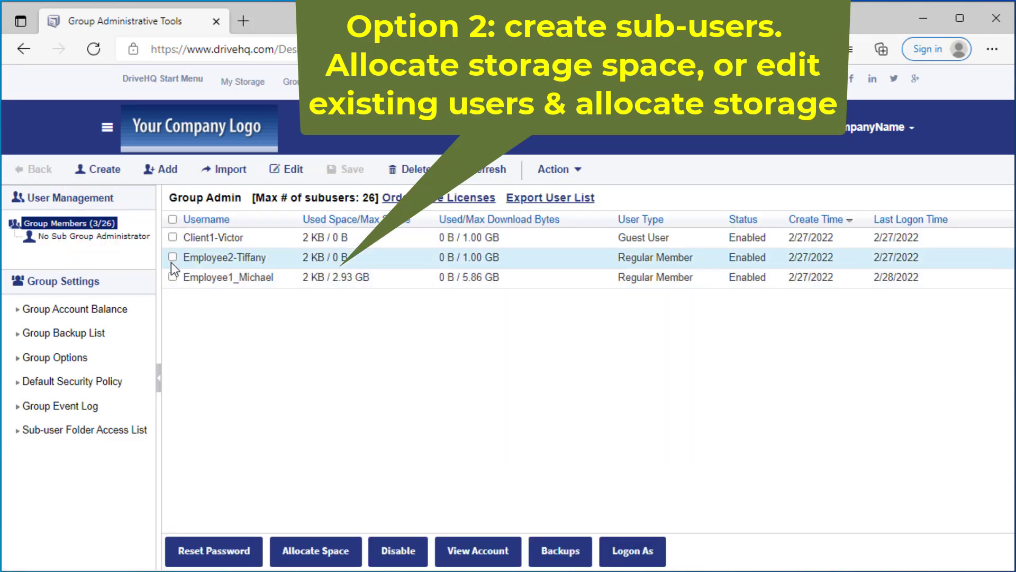
Step: Allocate Employee2-Tiffany 5000 MB storage and 10000 MB download bytes, save, and return to members
{"action": "left_click", "coordinate": [173, 257]}
{"action": "left_click", "coordinate": [323, 550]}
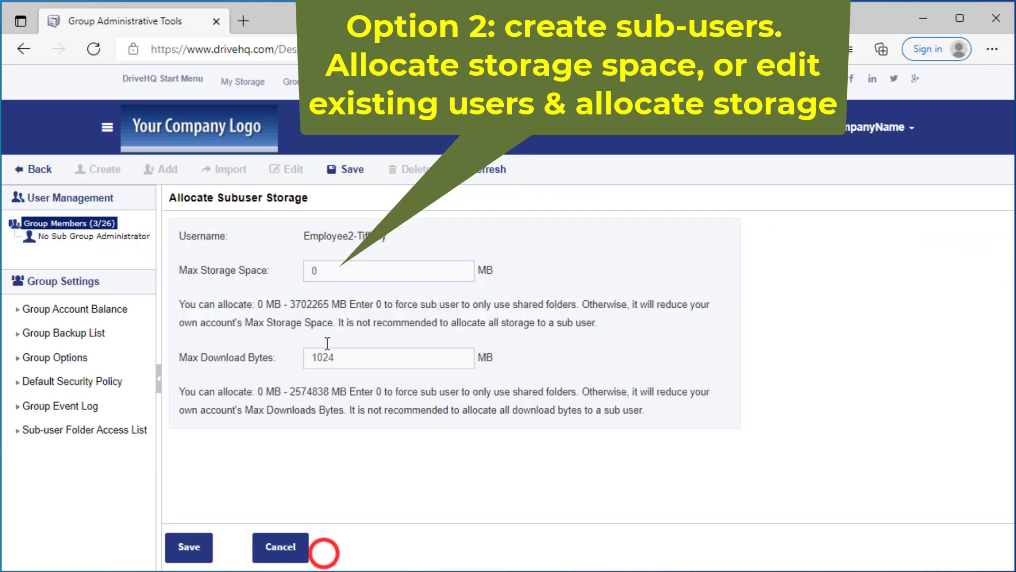
{"action": "double_click", "coordinate": [339, 271]}
{"action": "type", "text": "5000"}
{"action": "key", "text": "Tab"}
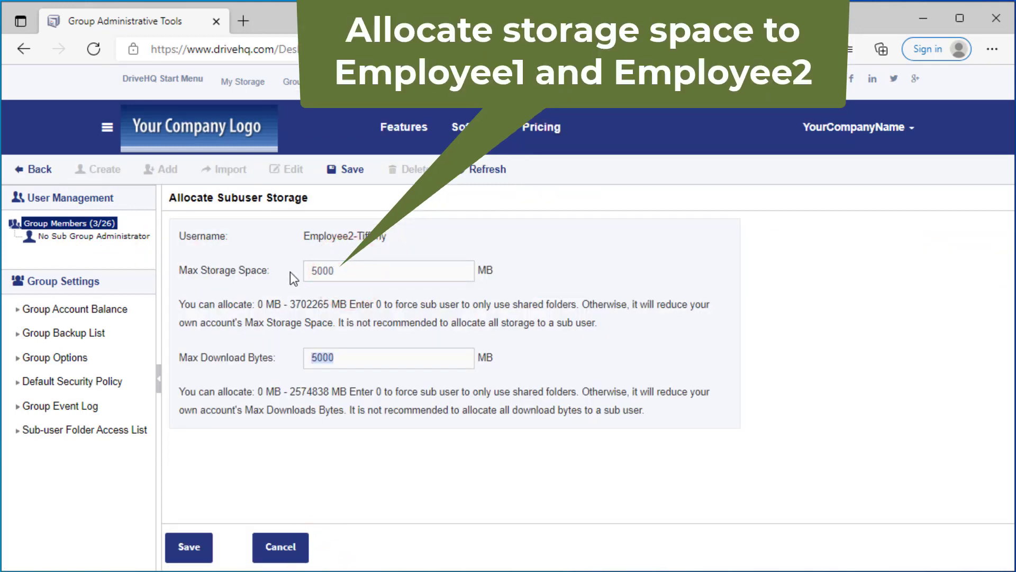
{"action": "type", "text": "10000"}
{"action": "left_click", "coordinate": [184, 551]}
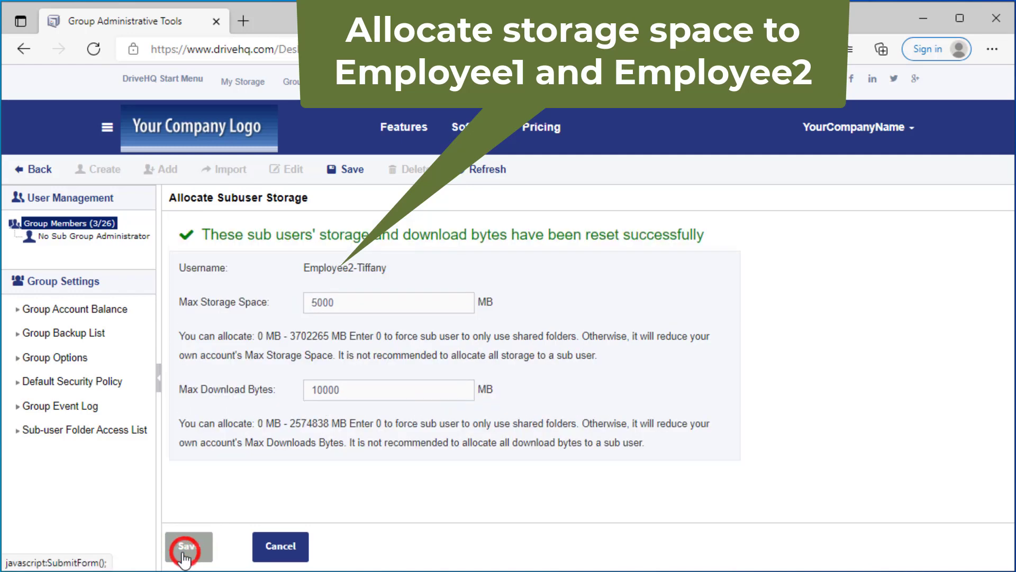
{"action": "left_click", "coordinate": [79, 223]}
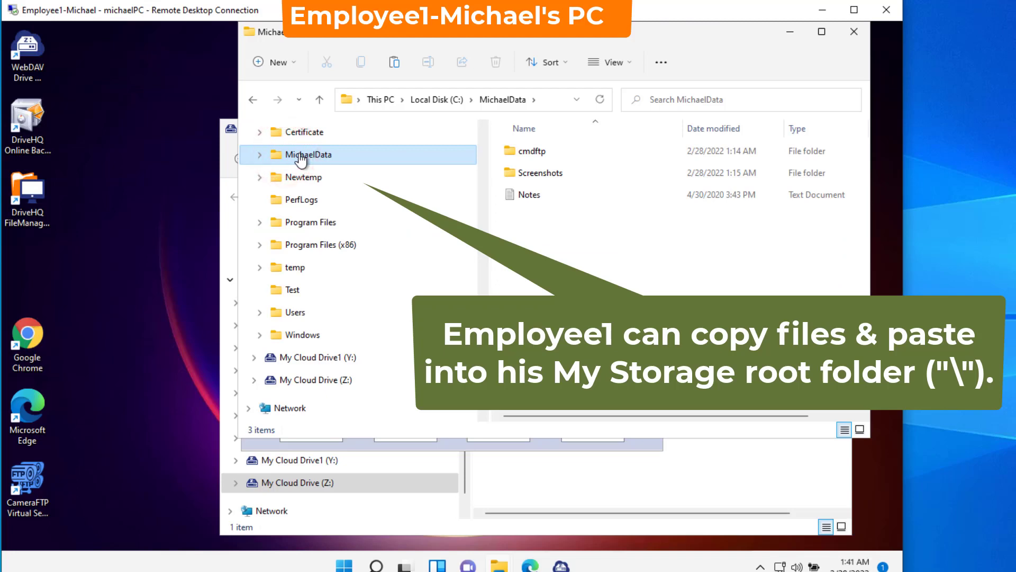
Step: Copy Employee1's MichaelData folder into the My Cloud Drive (Z:) root
{"action": "right_click", "coordinate": [321, 155]}
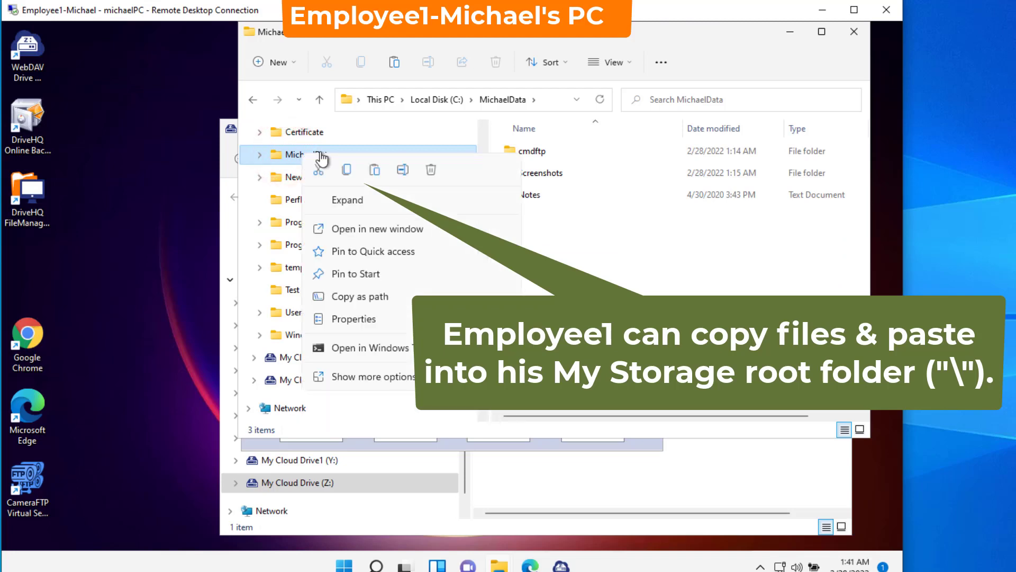
{"action": "left_click", "coordinate": [347, 170]}
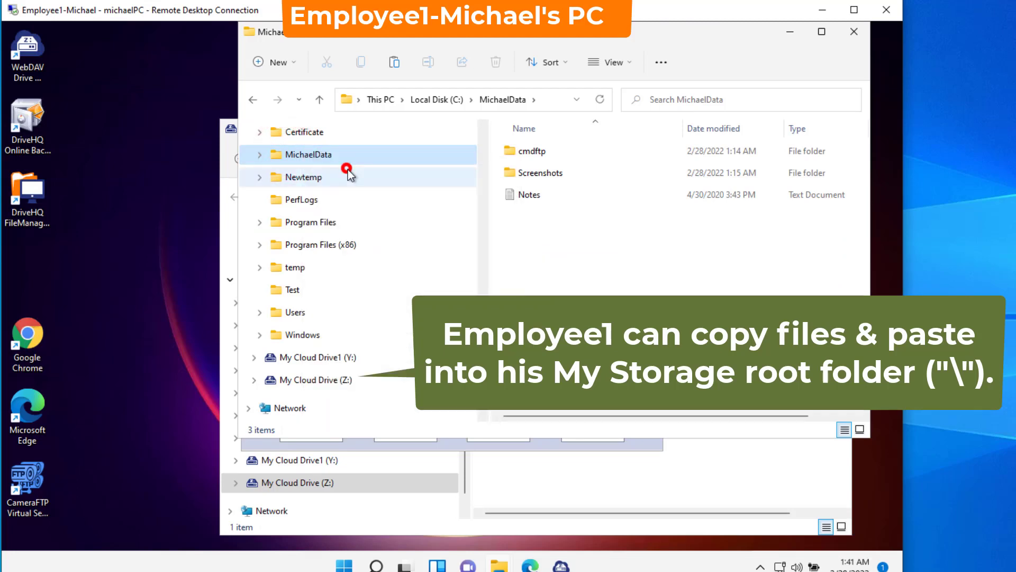
{"action": "left_click", "coordinate": [308, 379]}
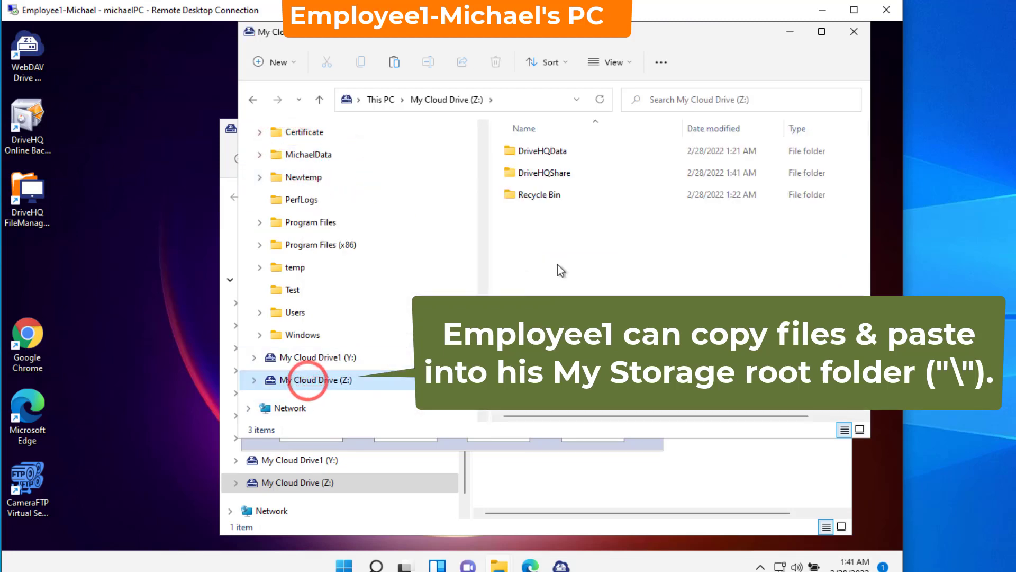
{"action": "right_click", "coordinate": [525, 258]}
{"action": "left_click", "coordinate": [543, 273]}
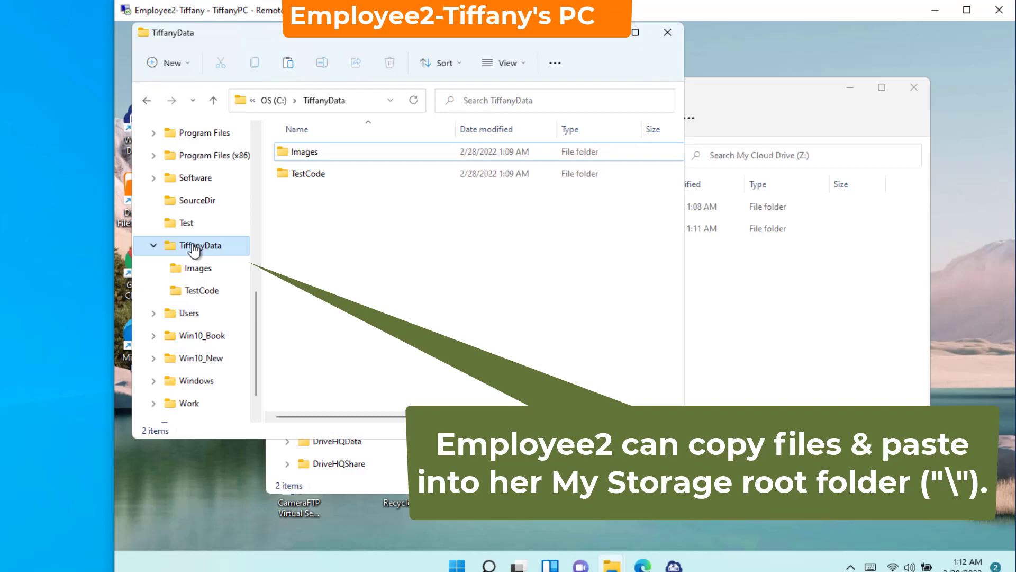
Step: Copy Employee2's TiffanyData folder into the Z: root and open it to check Images and TestCode
{"action": "right_click", "coordinate": [194, 250]}
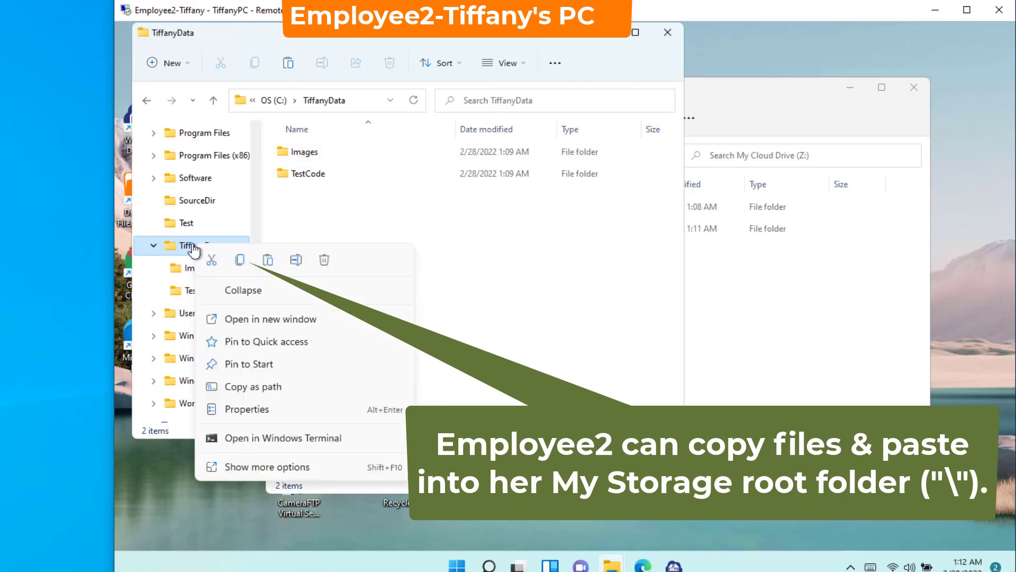
{"action": "left_click", "coordinate": [240, 260]}
{"action": "left_click", "coordinate": [756, 290]}
{"action": "right_click", "coordinate": [496, 284]}
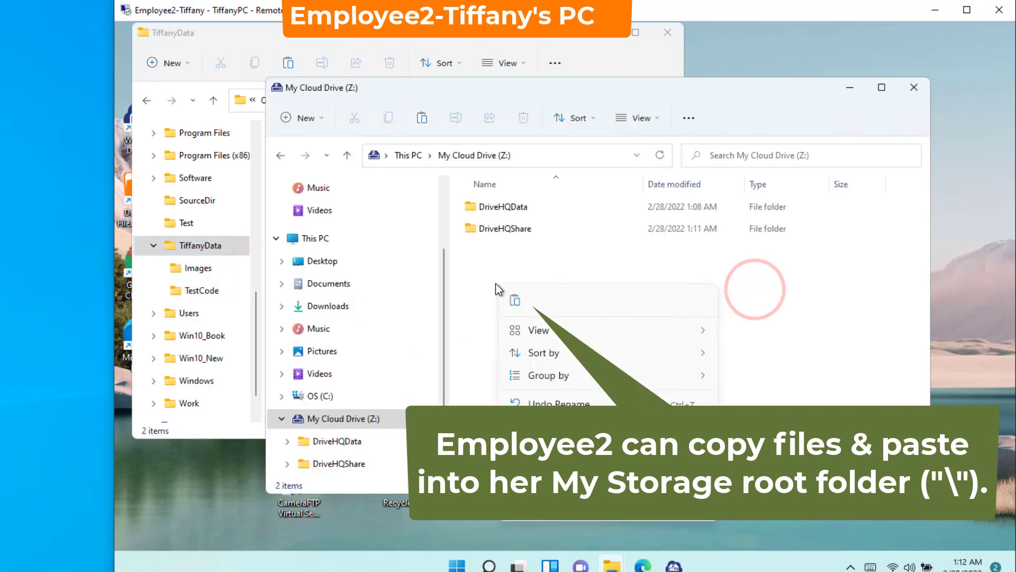
{"action": "left_click", "coordinate": [511, 299]}
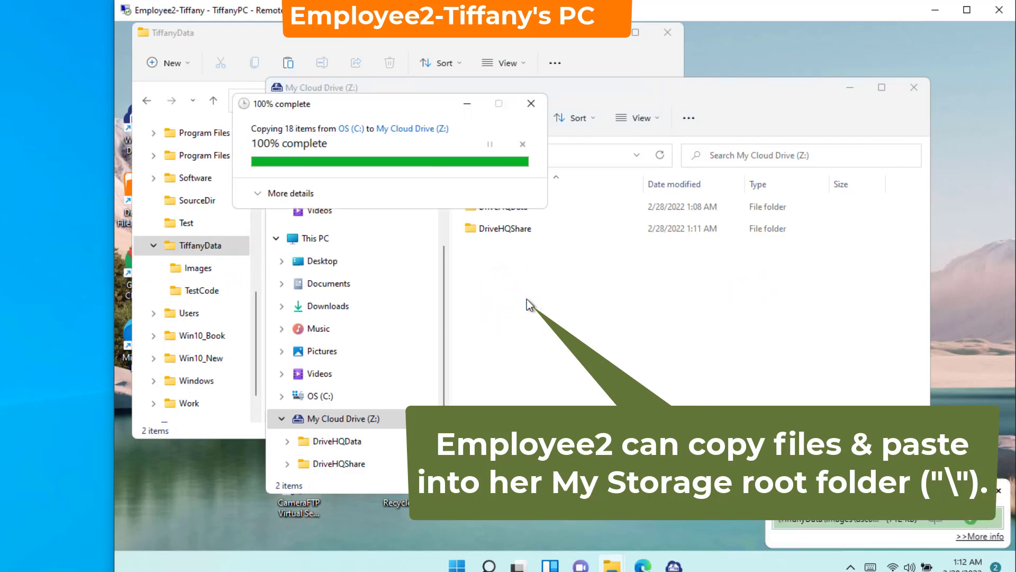
{"action": "double_click", "coordinate": [496, 252]}
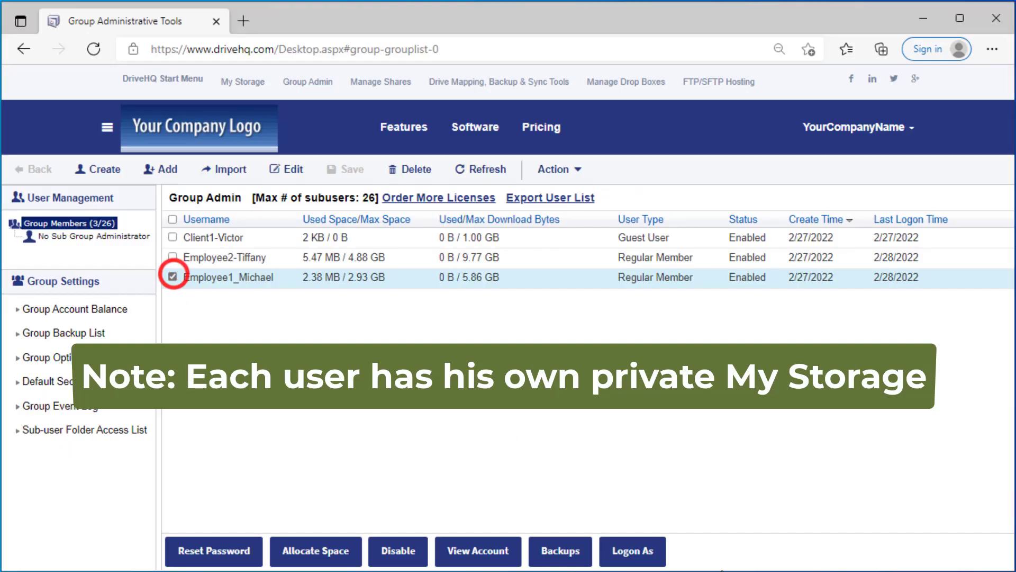
{"action": "left_click", "coordinate": [633, 550]}
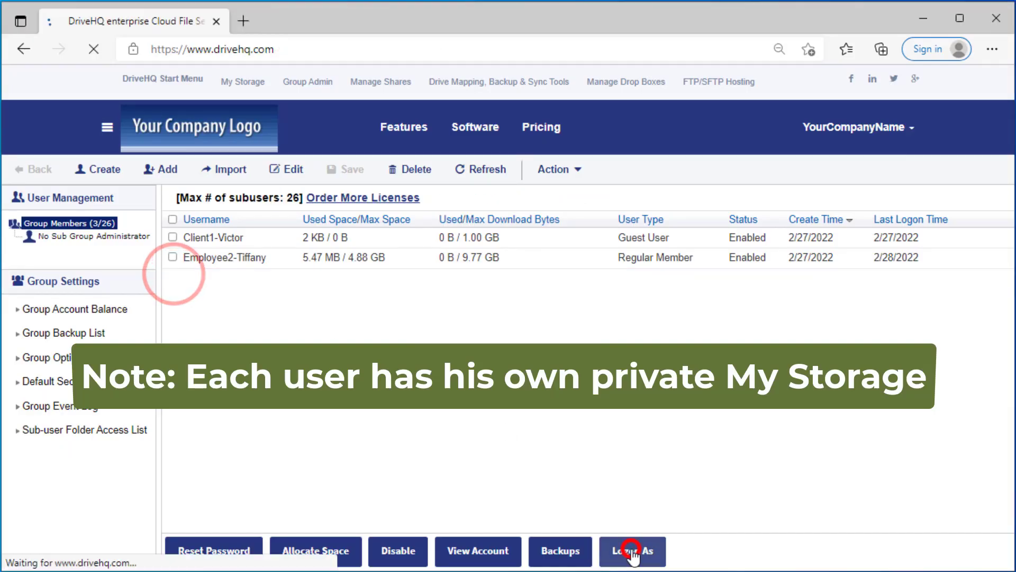
{"action": "left_click", "coordinate": [148, 231]}
{"action": "left_click", "coordinate": [53, 232]}
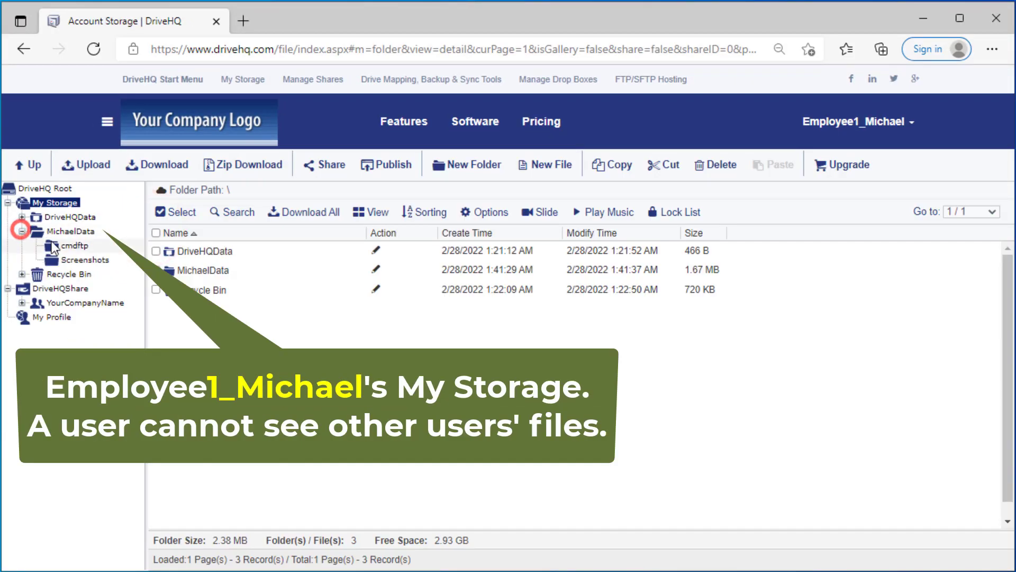
{"action": "left_click", "coordinate": [853, 122]}
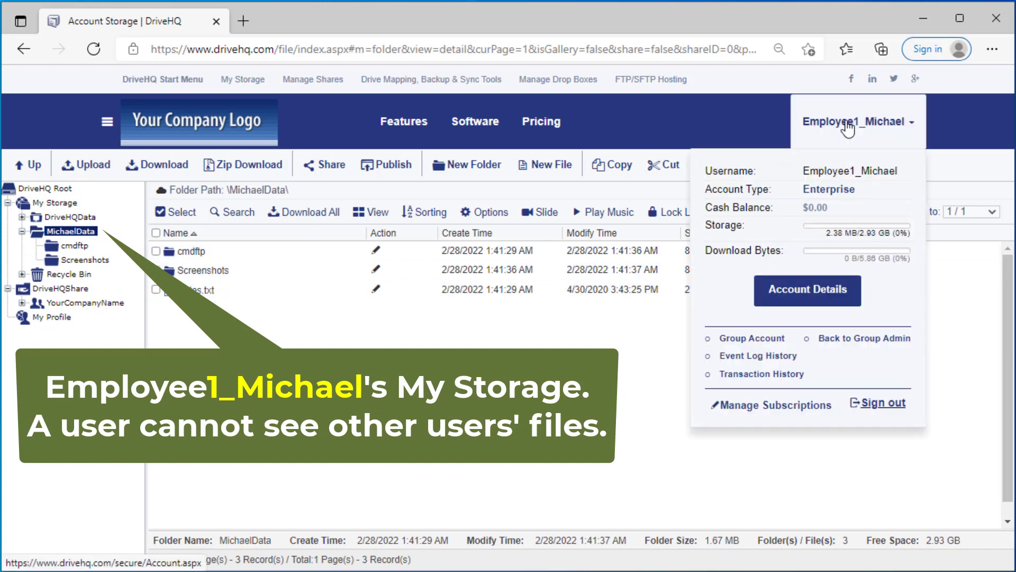
{"action": "left_click", "coordinate": [860, 339]}
{"action": "left_click", "coordinate": [174, 323]}
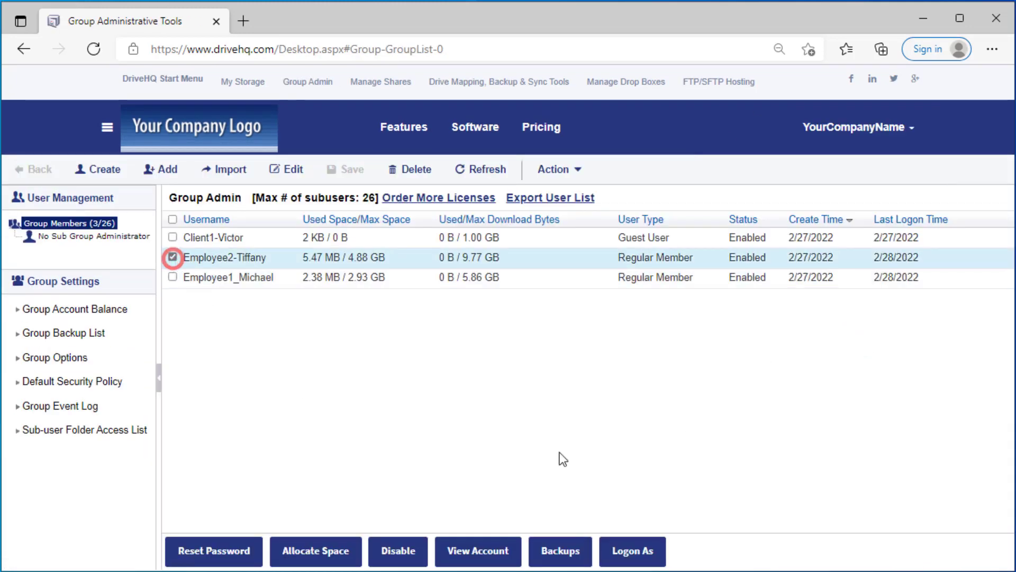
{"action": "left_click", "coordinate": [601, 551]}
{"action": "left_click", "coordinate": [151, 230]}
{"action": "left_click", "coordinate": [22, 231]}
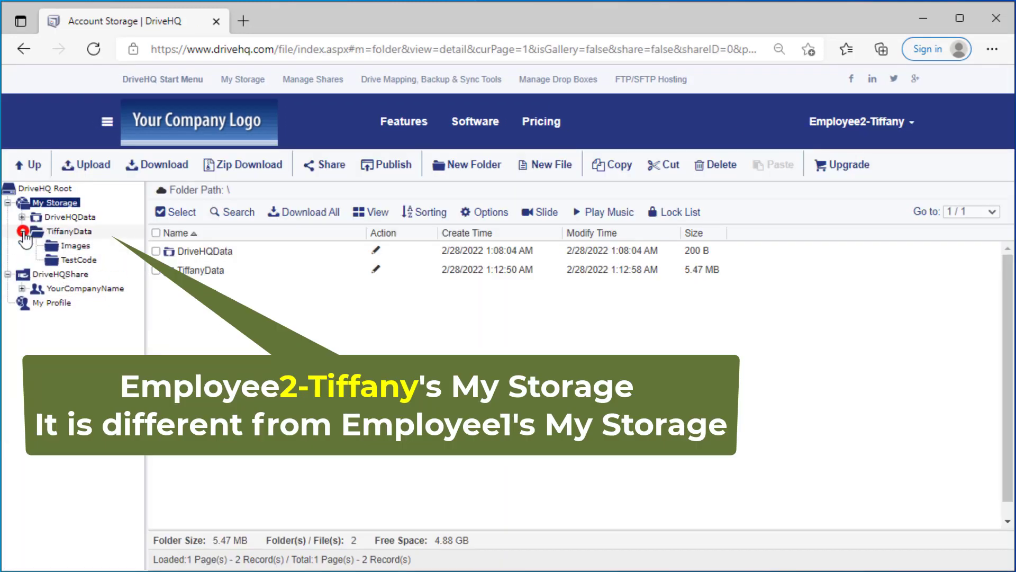
{"action": "left_click", "coordinate": [69, 232]}
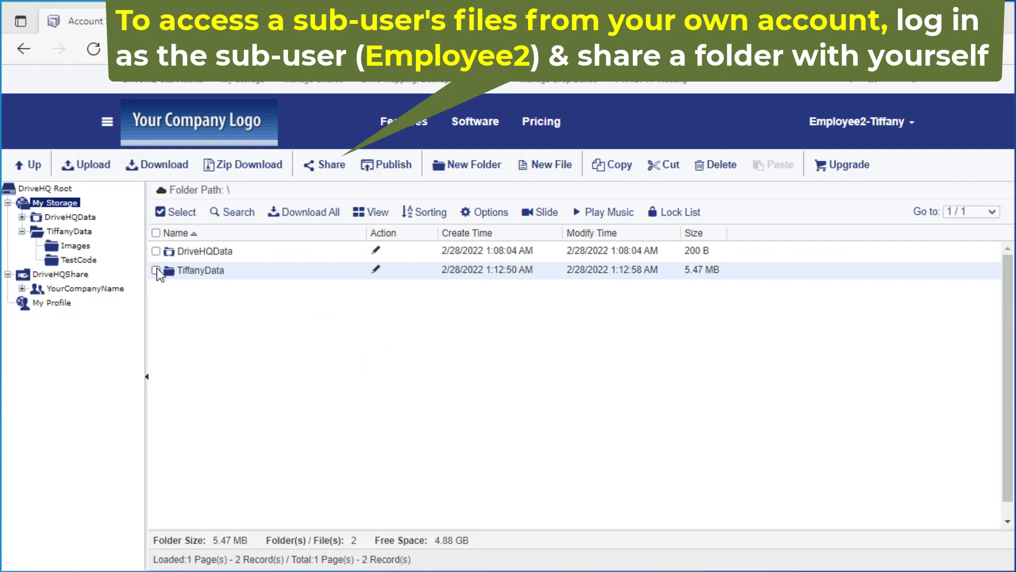
Step: Share Employee2's TiffanyData folder with the YourCompanyName admin account with Full access
{"action": "left_click", "coordinate": [154, 269]}
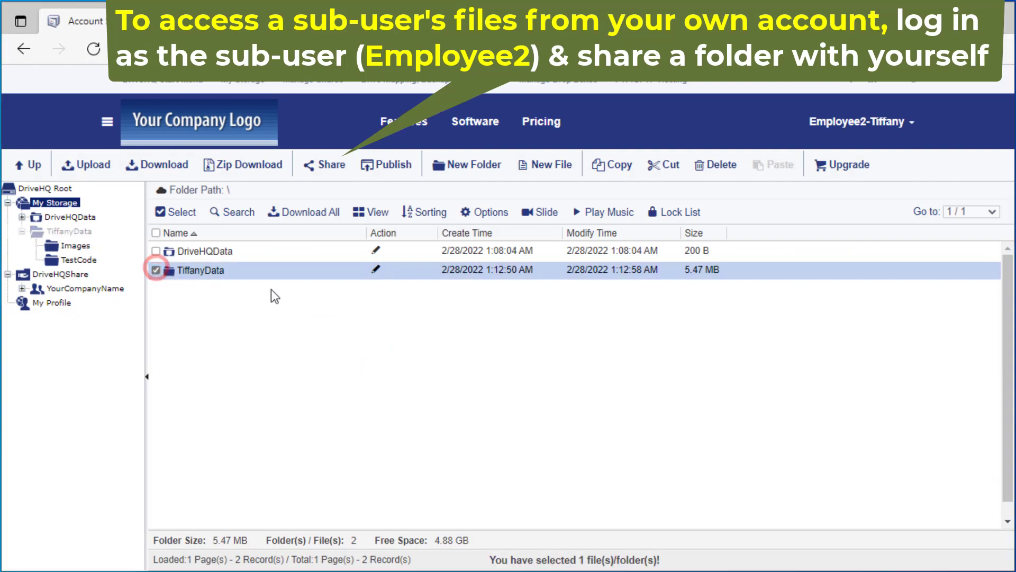
{"action": "left_click", "coordinate": [333, 164]}
{"action": "left_click", "coordinate": [483, 220]}
{"action": "type", "text": "YourCo"}
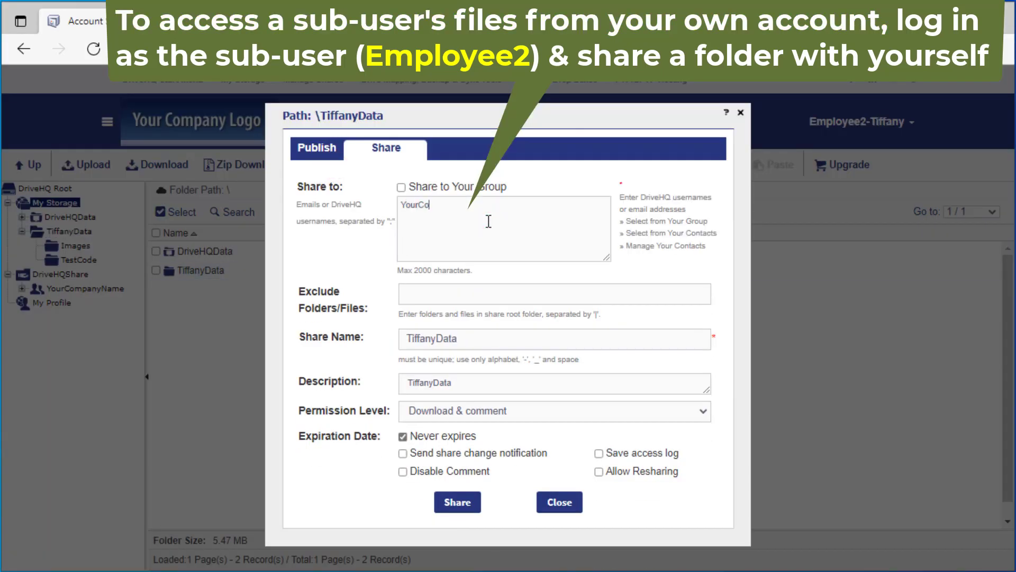
{"action": "type", "text": "mpanyName"}
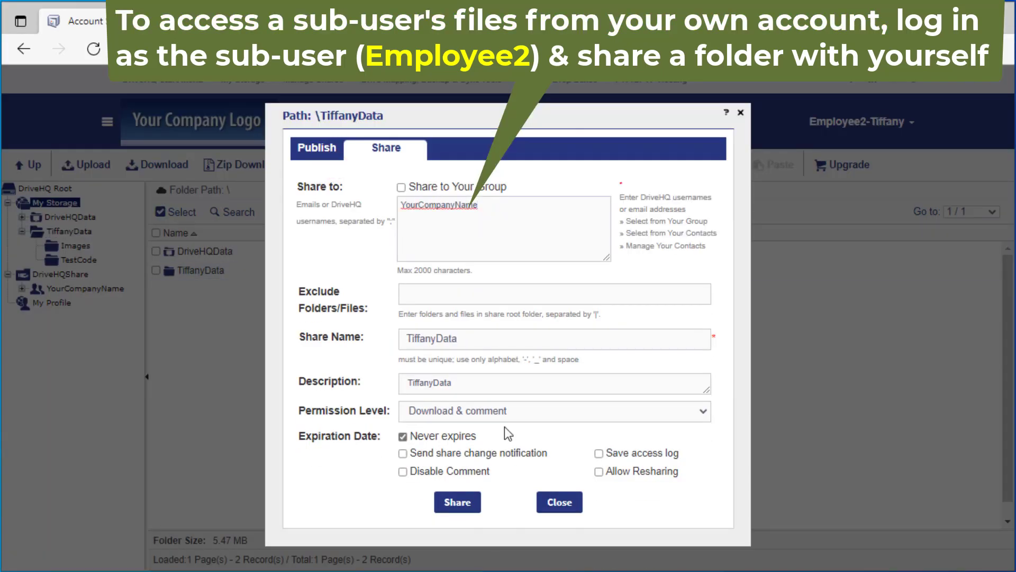
{"action": "left_click", "coordinate": [500, 416]}
{"action": "left_click", "coordinate": [456, 510]}
{"action": "left_click", "coordinate": [453, 510]}
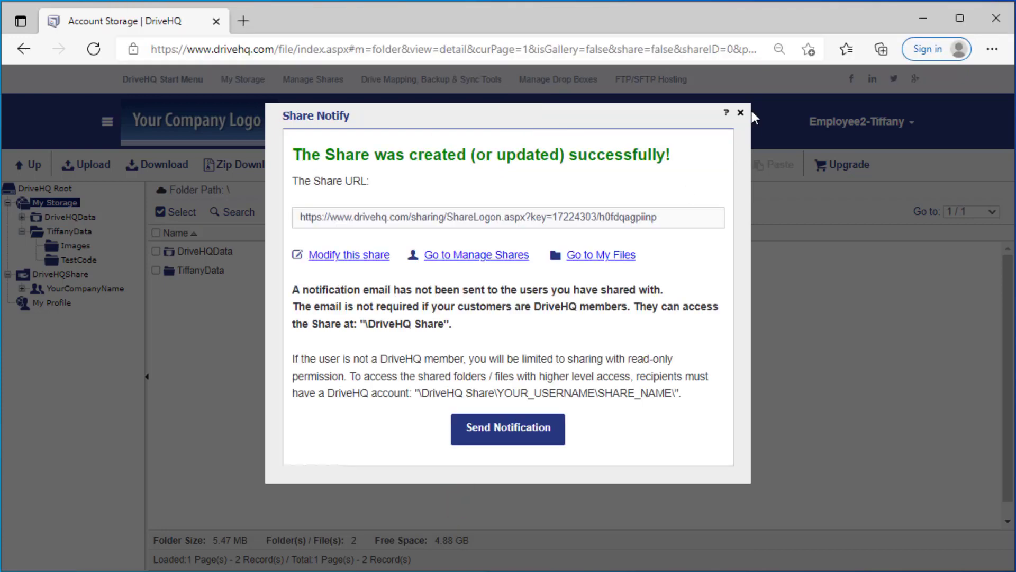
{"action": "left_click", "coordinate": [741, 112]}
{"action": "mouse_move", "coordinate": [921, 133]}
{"action": "left_click", "coordinate": [859, 338]}
Step: As Employee1, share the MichaelData folder with YourCompanyName with Full access
{"action": "left_click", "coordinate": [172, 277]}
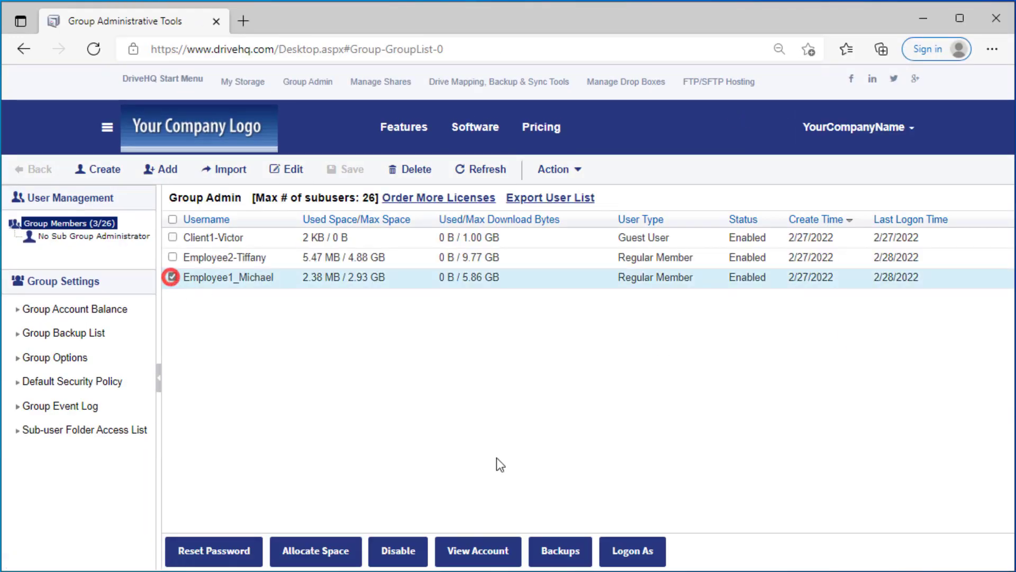
{"action": "left_click", "coordinate": [633, 551]}
{"action": "left_click", "coordinate": [159, 229]}
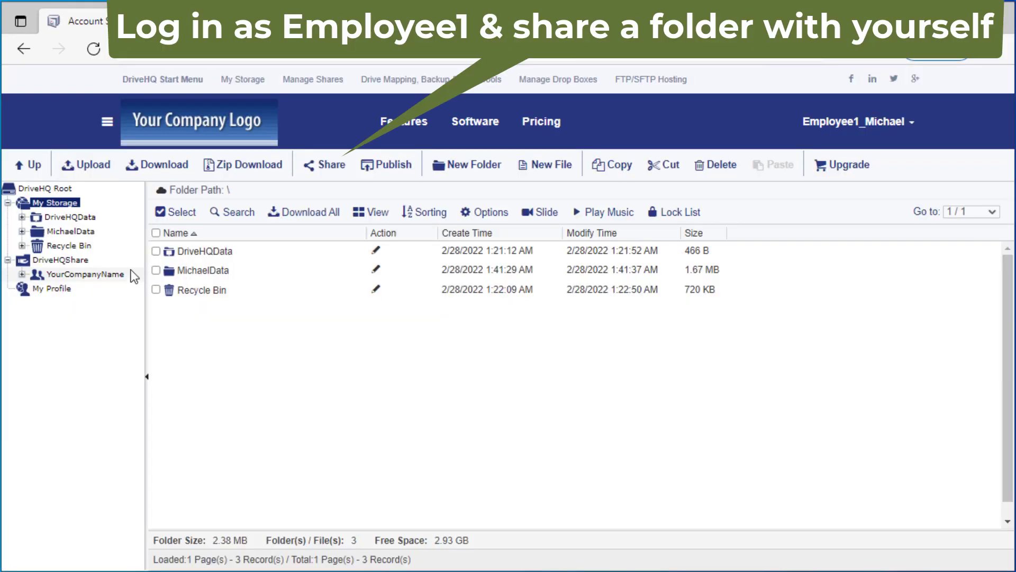
{"action": "left_click", "coordinate": [156, 270]}
{"action": "left_click", "coordinate": [325, 164]}
{"action": "type", "text": "Yo"}
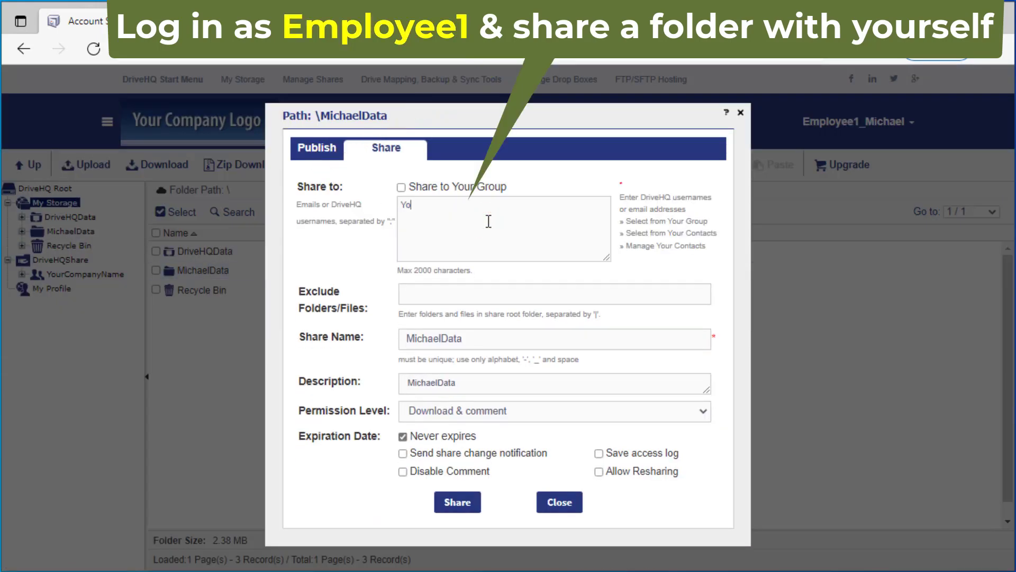
{"action": "type", "text": "urCompanyName"}
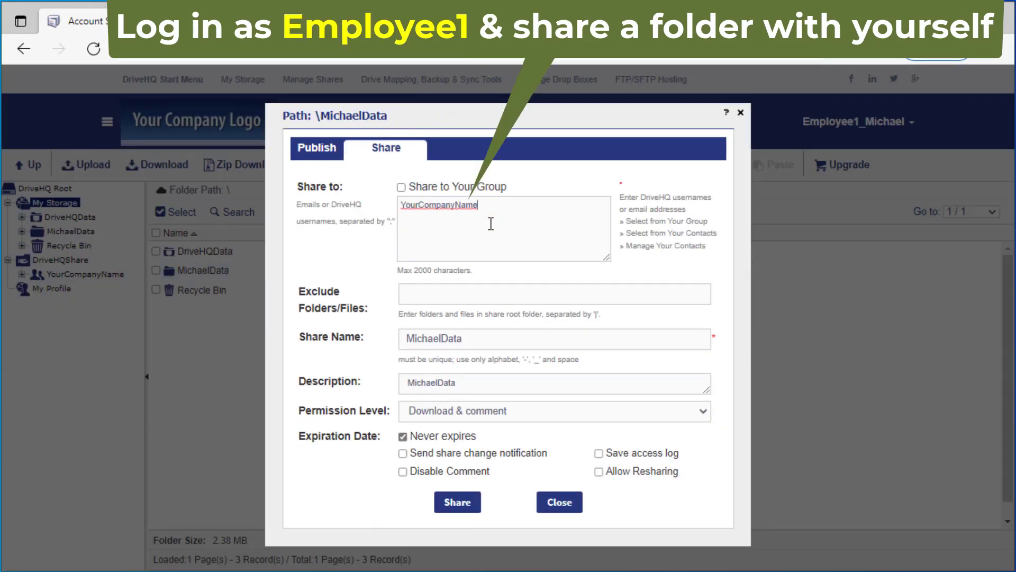
{"action": "left_click", "coordinate": [466, 411]}
{"action": "left_click", "coordinate": [463, 451]}
{"action": "left_click", "coordinate": [457, 503]}
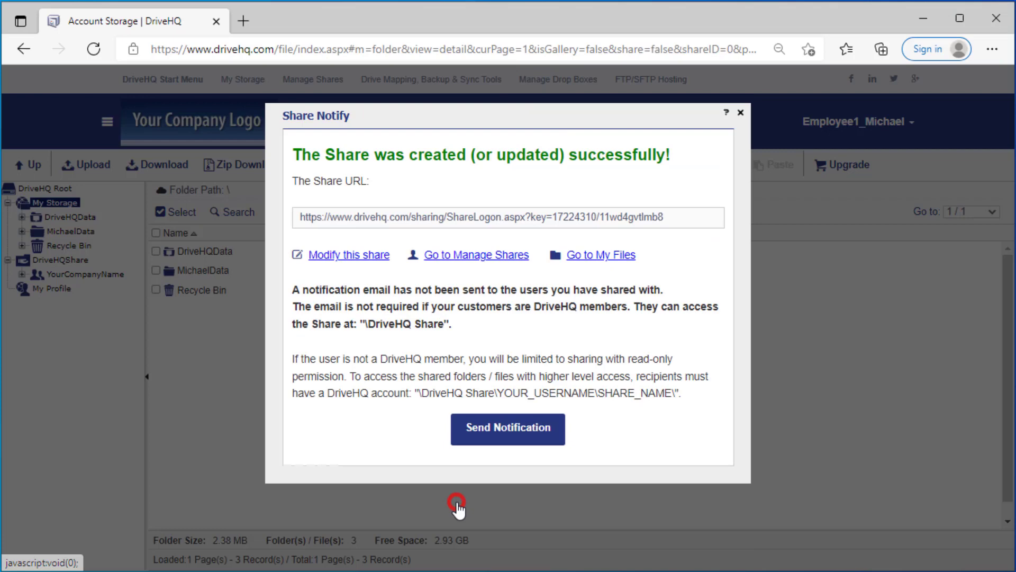
{"action": "left_click", "coordinate": [741, 112]}
{"action": "mouse_move", "coordinate": [857, 121]}
{"action": "left_click", "coordinate": [867, 339]}
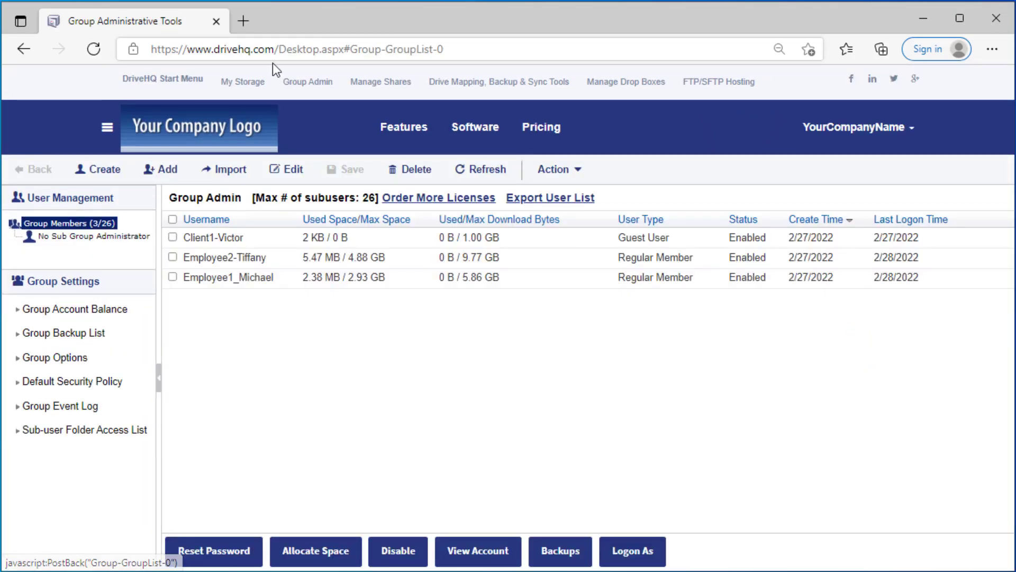
{"action": "left_click", "coordinate": [242, 79]}
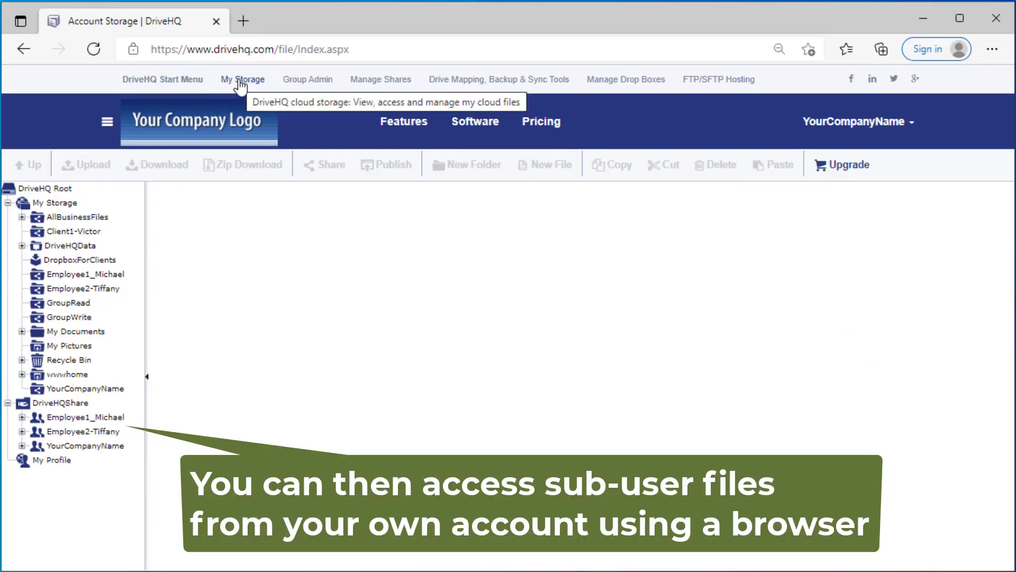
Step: Expand the Employee1 and Employee2 share nodes and open DriveHQShare on the cloud drive
{"action": "left_click", "coordinate": [21, 418]}
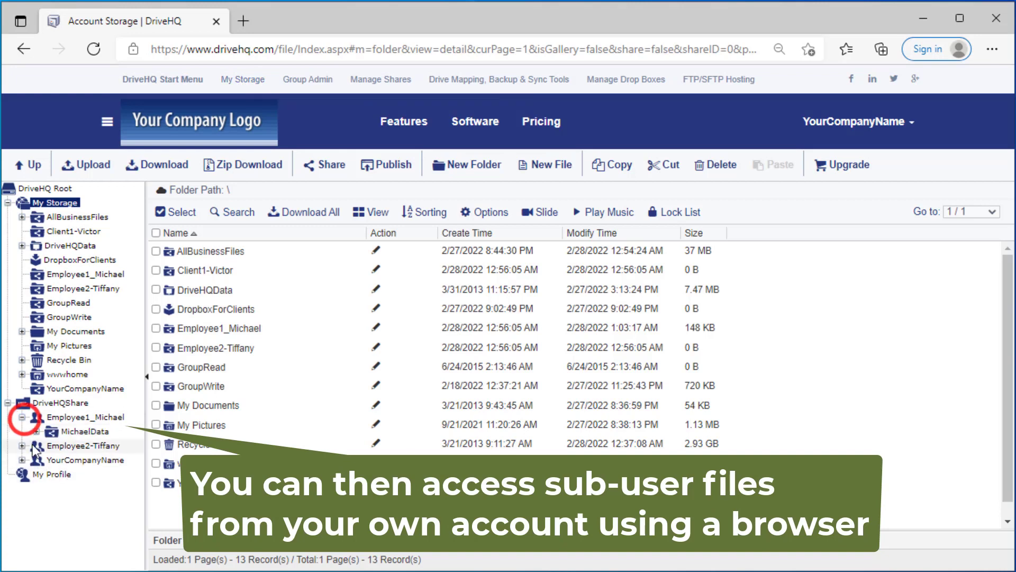
{"action": "left_click", "coordinate": [22, 446]}
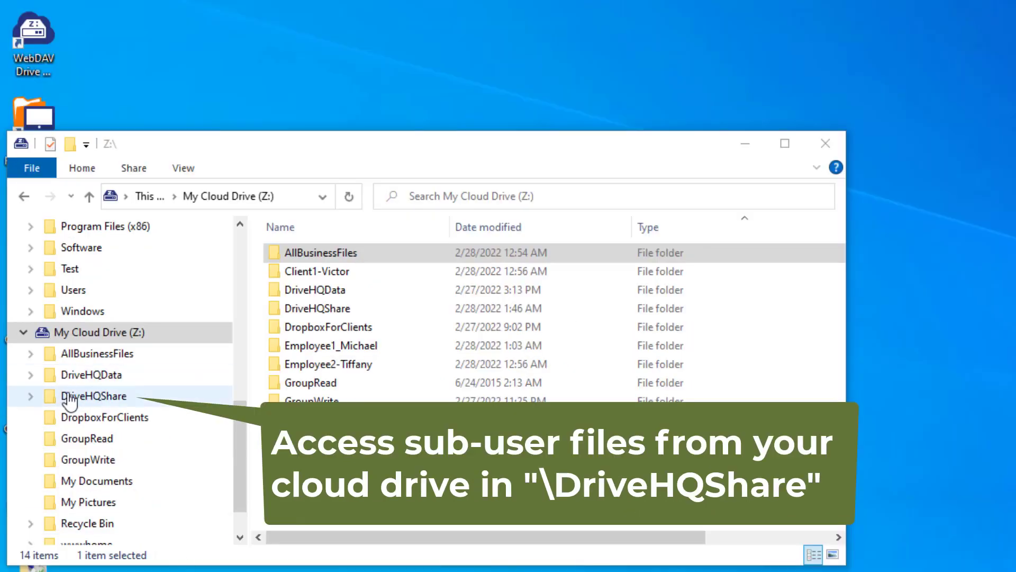
{"action": "left_click", "coordinate": [69, 397]}
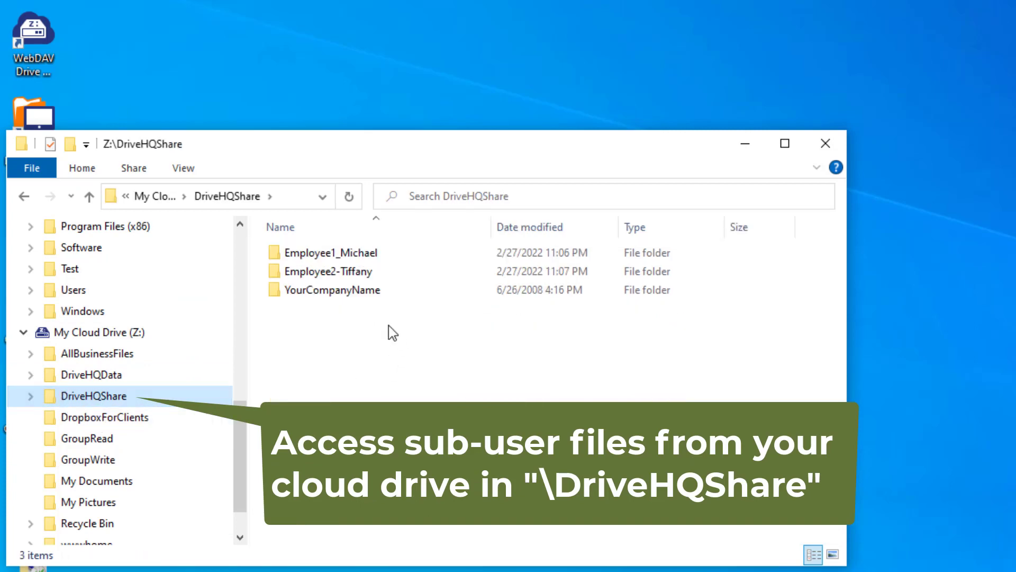
Step: Expand both employee folders under Z:\DriveHQShare and view MichaelData and TiffanyData contents
{"action": "left_click", "coordinate": [31, 396]}
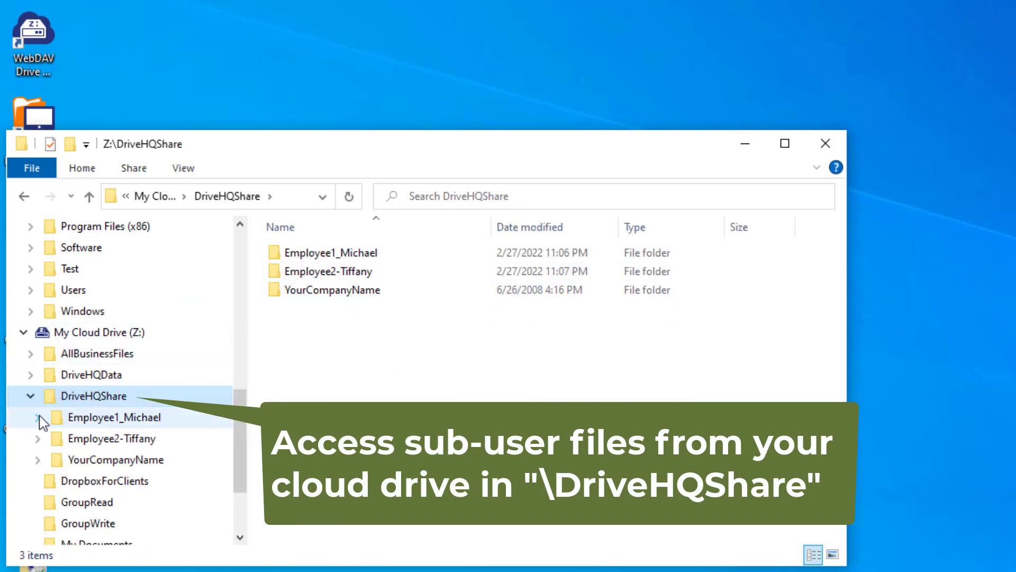
{"action": "left_click", "coordinate": [38, 417]}
{"action": "left_click", "coordinate": [38, 460]}
{"action": "left_click", "coordinate": [104, 438]}
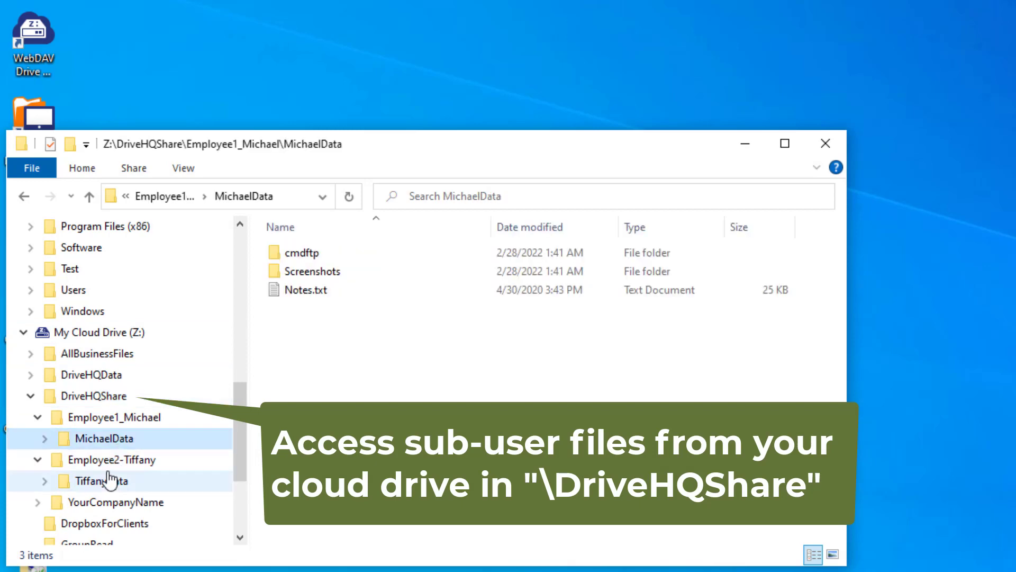
{"action": "left_click", "coordinate": [90, 482]}
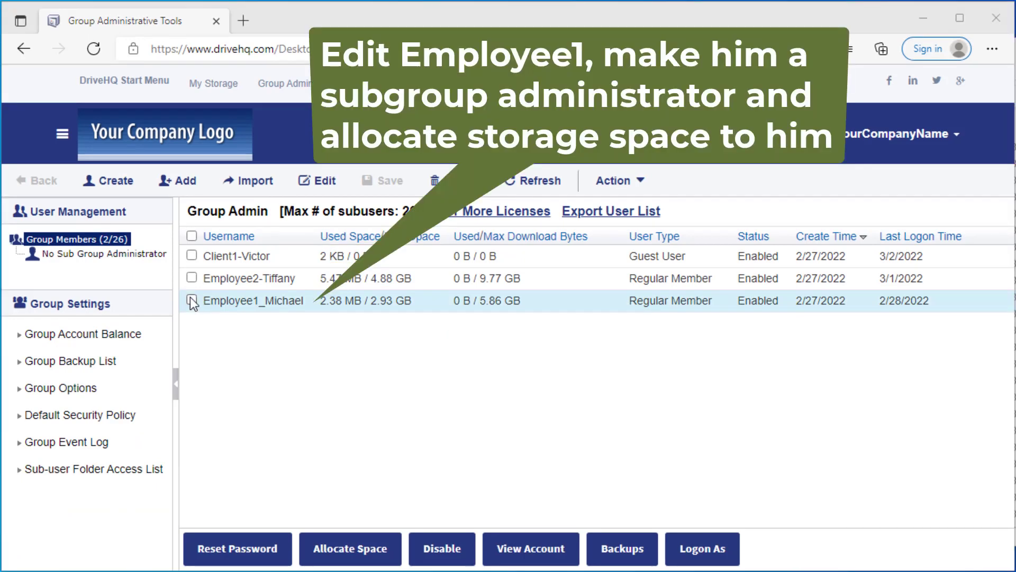
Step: Change Employee1's user type to Subgroup Admin and save
{"action": "left_click", "coordinate": [192, 299]}
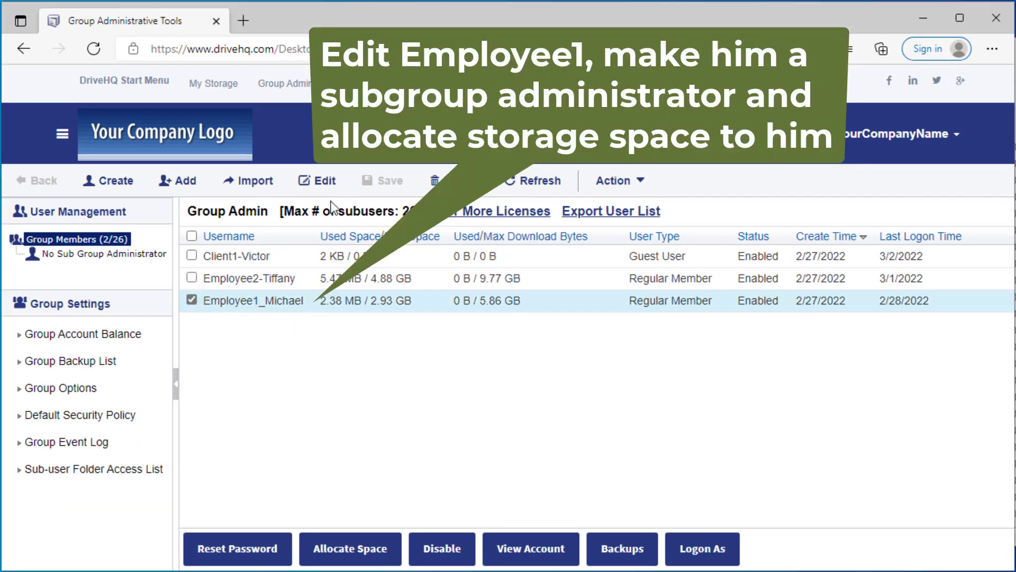
{"action": "left_click", "coordinate": [318, 180]}
{"action": "left_click", "coordinate": [426, 358]}
{"action": "left_click", "coordinate": [408, 393]}
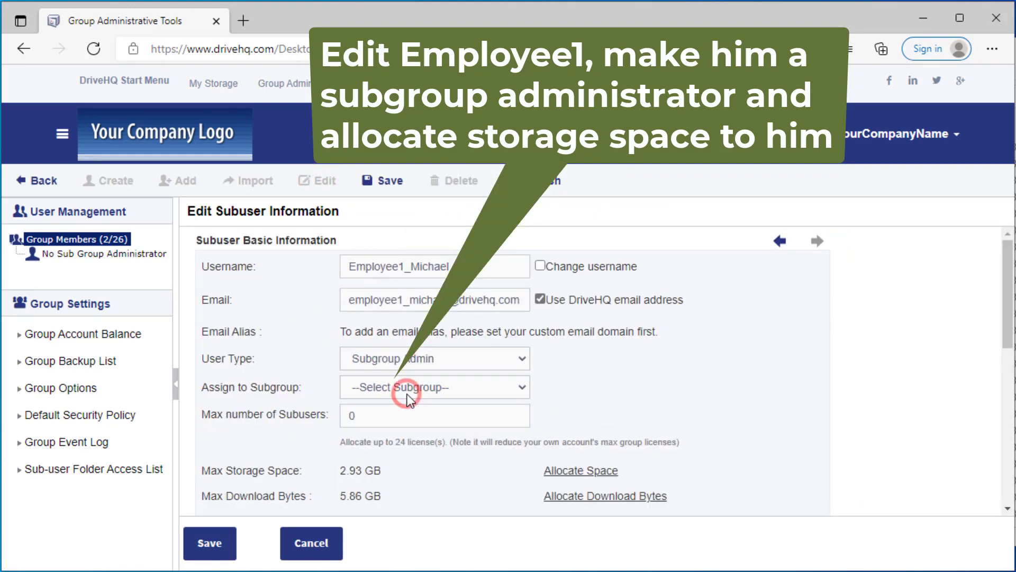
{"action": "left_click", "coordinate": [212, 541]}
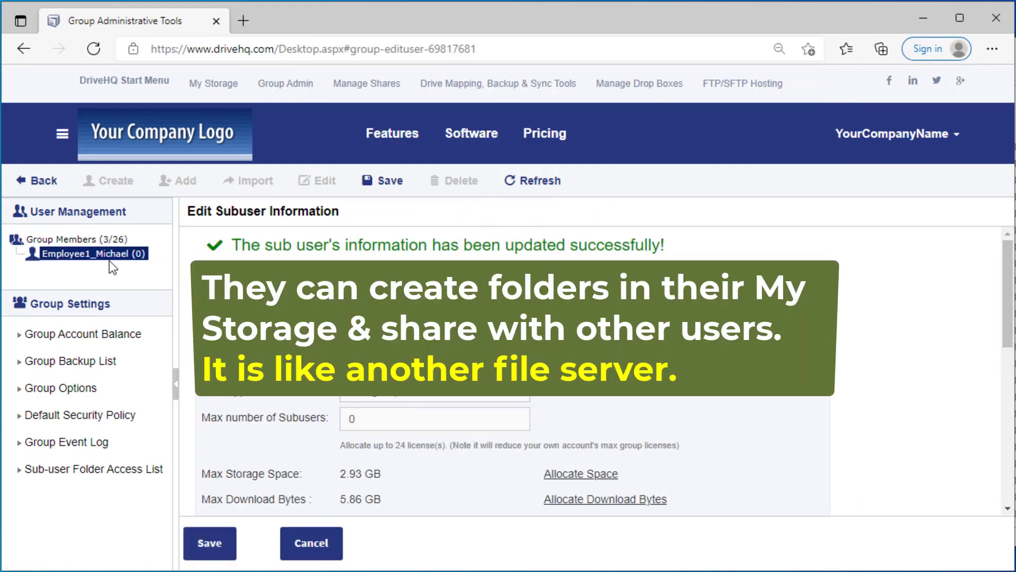
{"action": "left_click", "coordinate": [84, 242]}
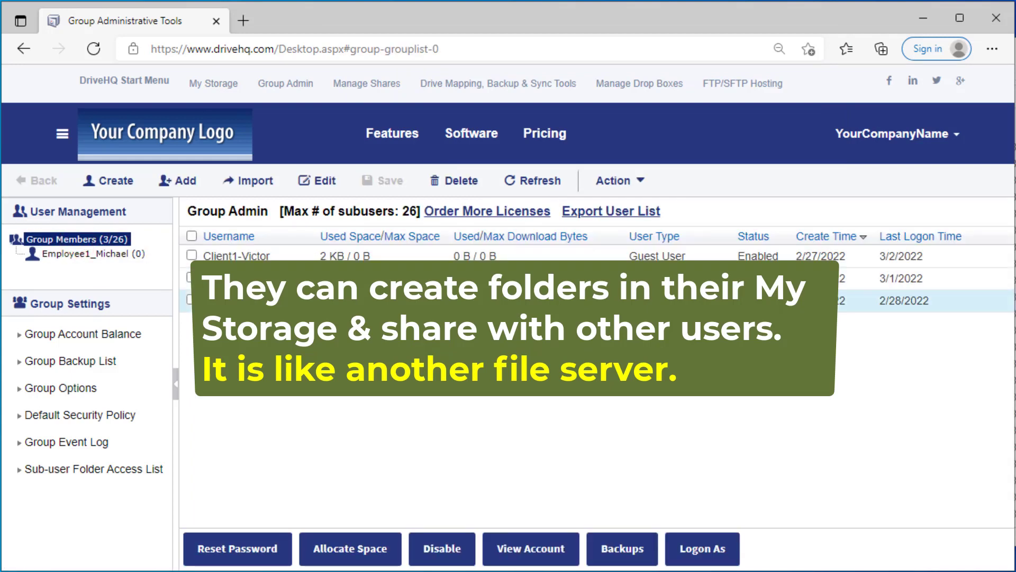
Step: Log on as Employee1 and start creating a new sub-user from Group Admin
{"action": "left_click", "coordinate": [702, 549]}
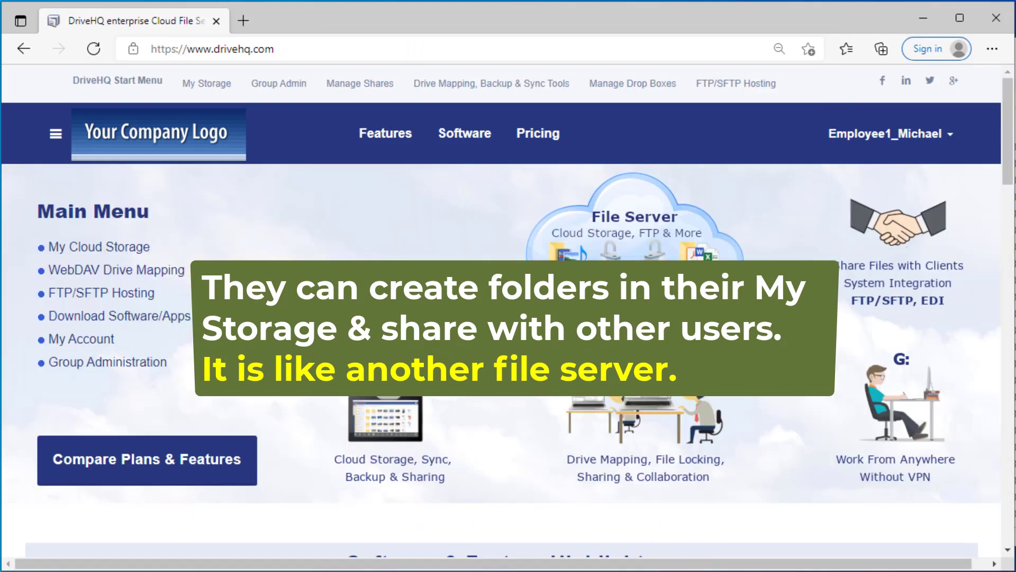
{"action": "left_click", "coordinate": [279, 84]}
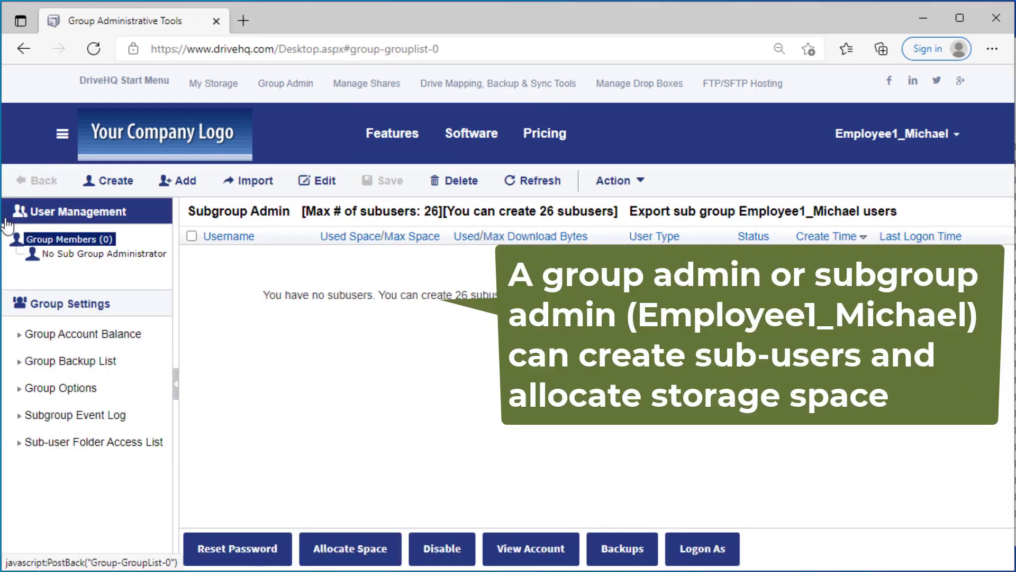
{"action": "left_click", "coordinate": [107, 180]}
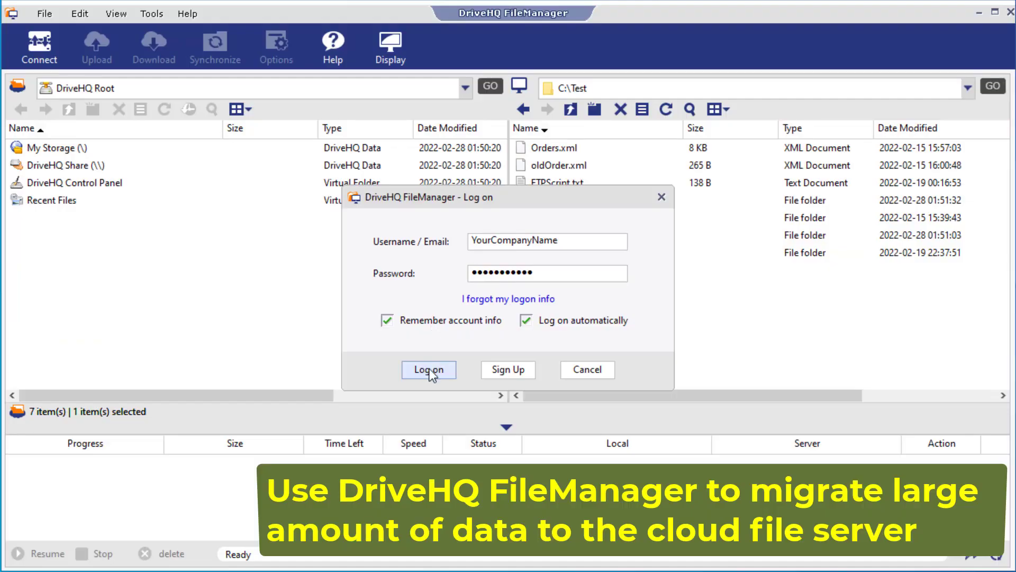
Step: Log on to FileManager and upload VeryLargeFolder from C:\Test into the cloud My Storage folder
{"action": "left_click", "coordinate": [430, 368]}
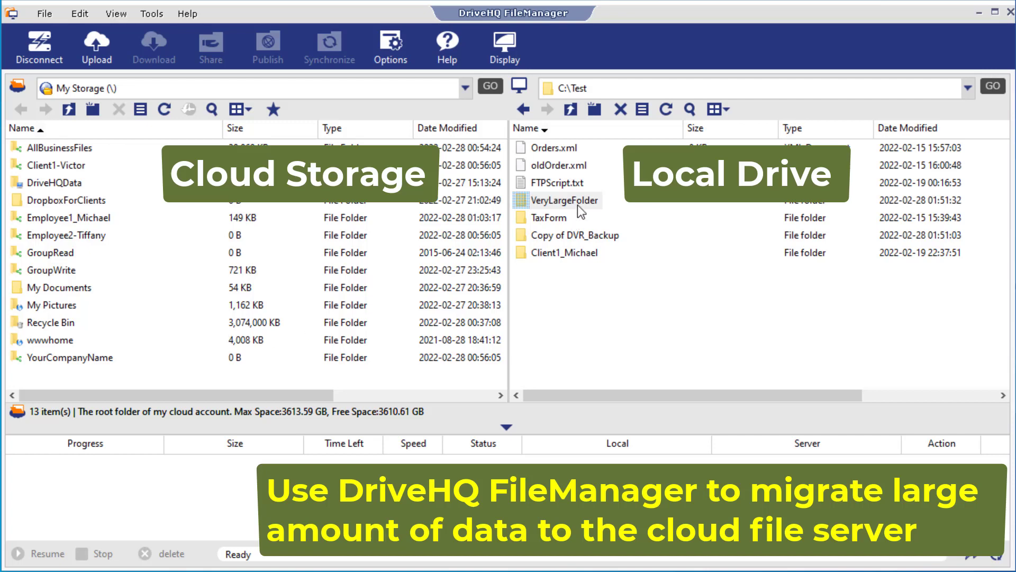
{"action": "left_click_drag", "start_coordinate": [527, 204], "coordinate": [168, 359]}
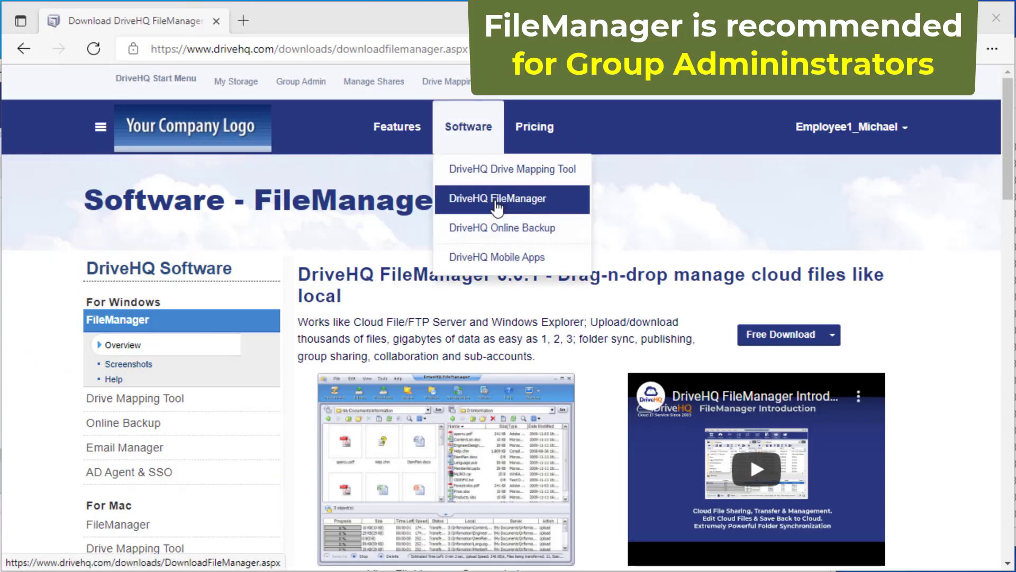
Step: Go to the DriveHQ FileManager download page and scroll down to the Win32 and x64 downloads
{"action": "left_click", "coordinate": [492, 200]}
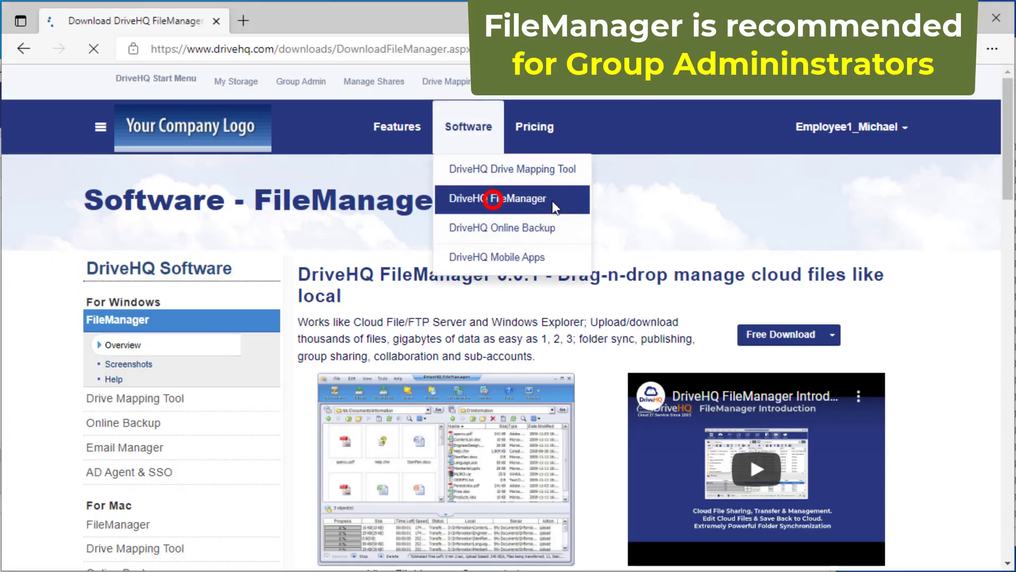
{"action": "left_click_drag", "start_coordinate": [1009, 136], "coordinate": [1011, 330]}
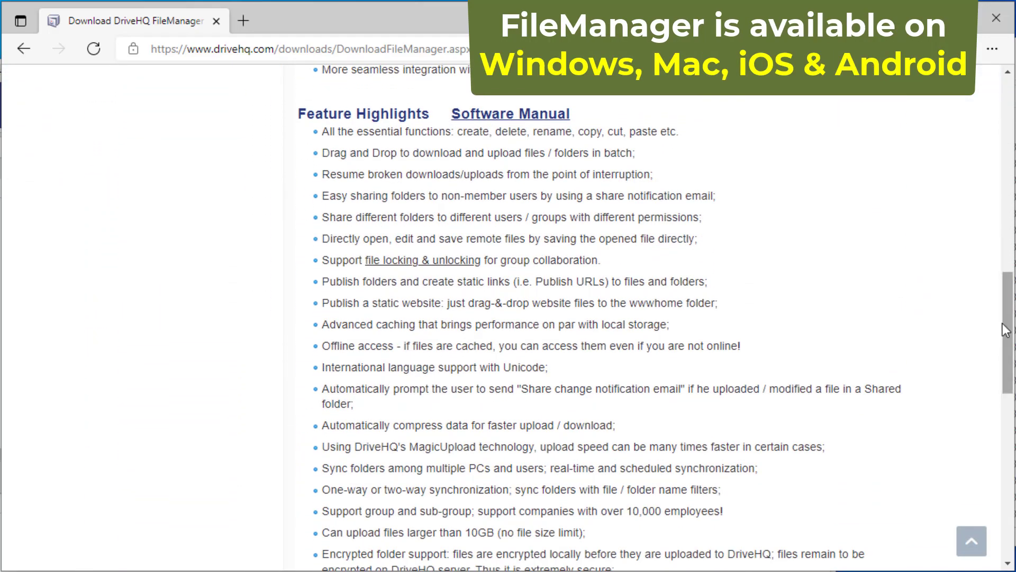
{"action": "scroll", "coordinate": [1005, 368], "scroll_direction": "down", "scroll_amount": 5}
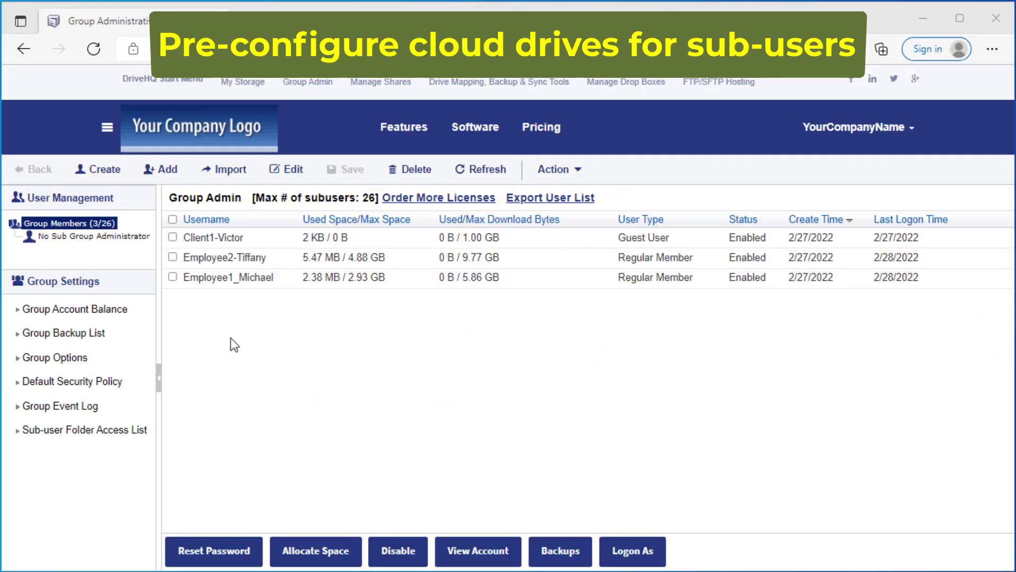
Step: From Group Options, start a new configuration on the Pre-configure Group Cloud Drives page
{"action": "left_click", "coordinate": [38, 358]}
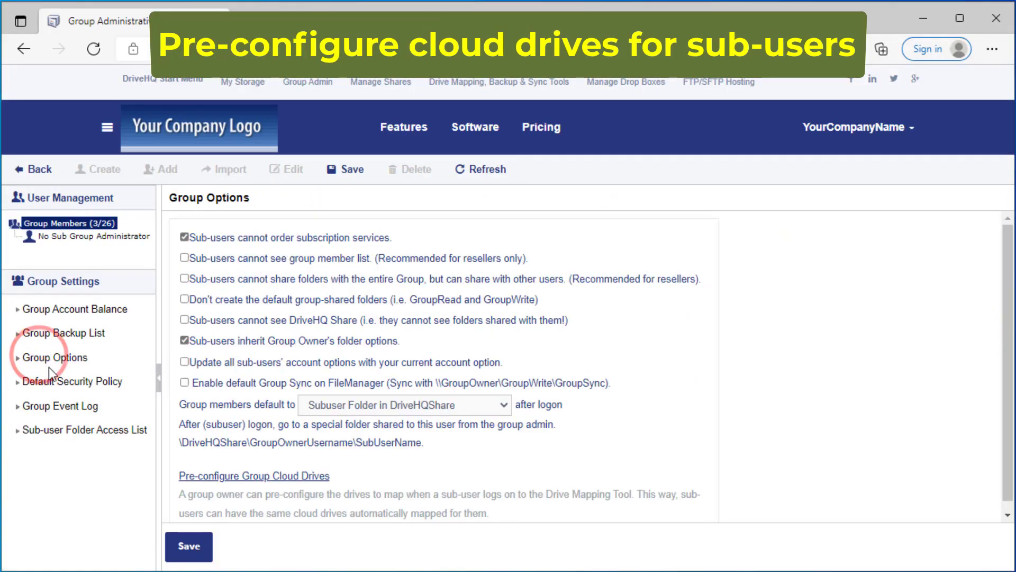
{"action": "left_click", "coordinate": [245, 477]}
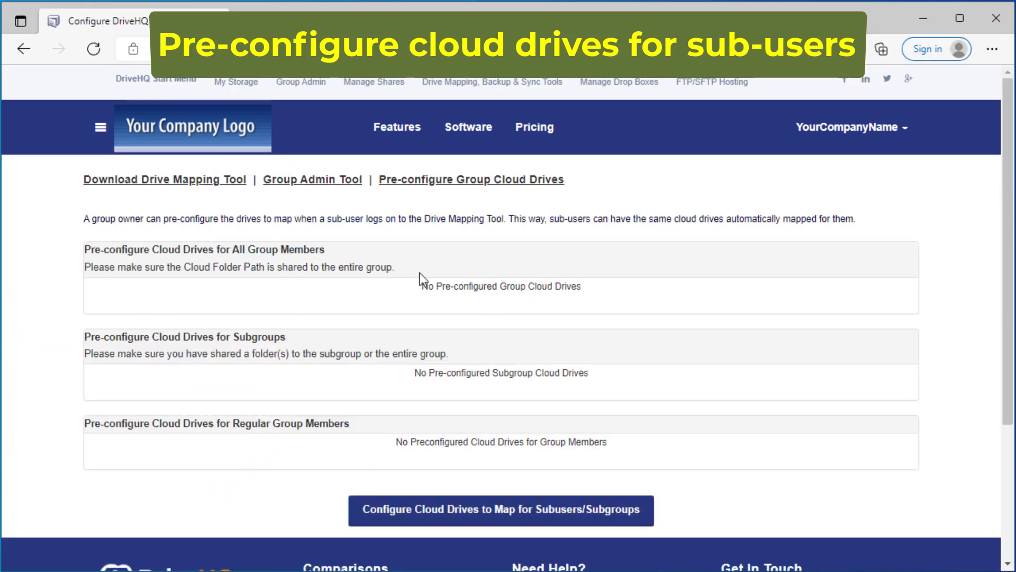
{"action": "left_click", "coordinate": [339, 259]}
{"action": "left_click", "coordinate": [458, 284]}
{"action": "left_click", "coordinate": [459, 510]}
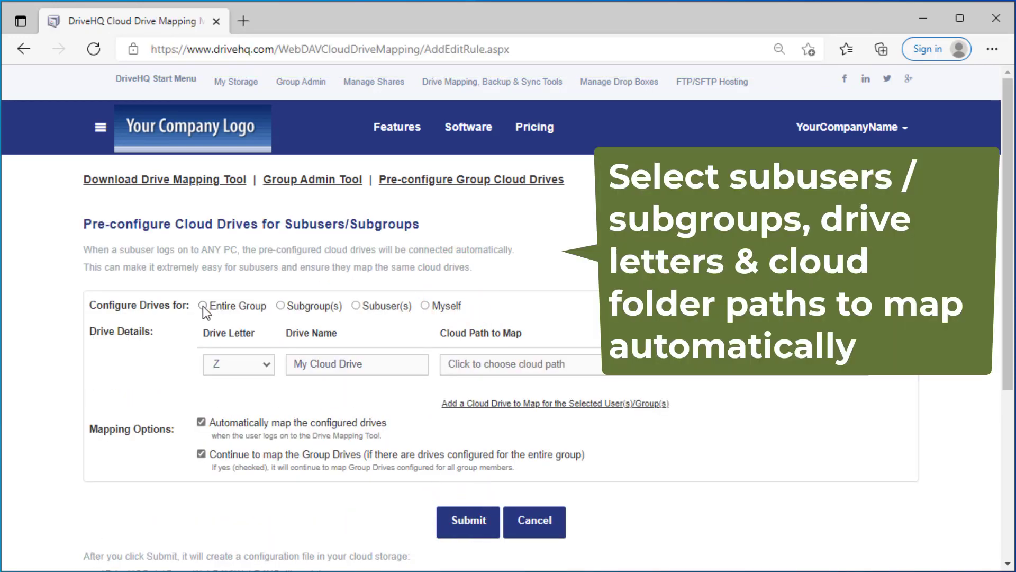
Step: Map the Z: drive to the Client1 sub-user's own cloud folder for Client1 and submit
{"action": "left_click", "coordinate": [356, 307]}
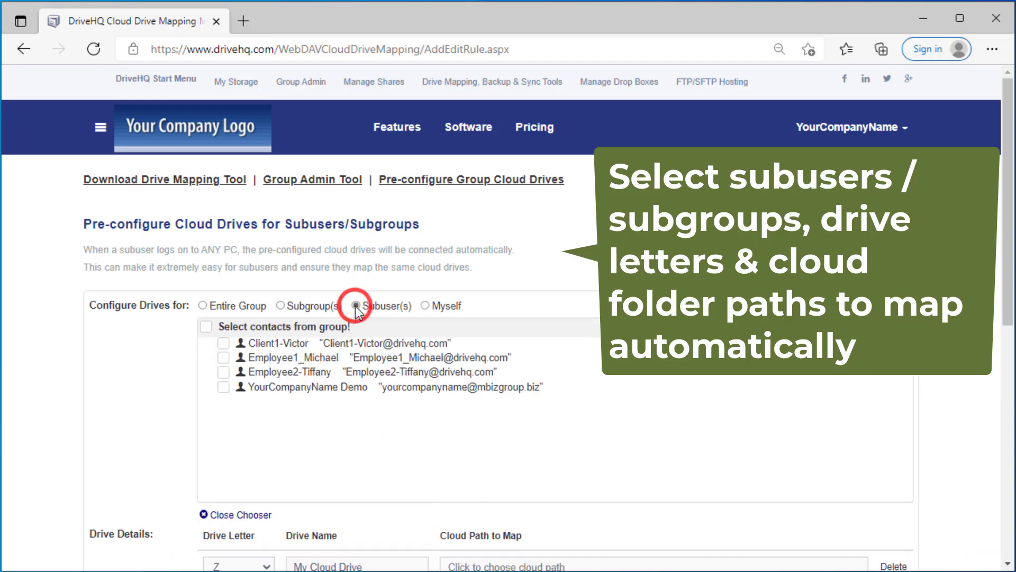
{"action": "left_click", "coordinate": [224, 343]}
{"action": "scroll", "coordinate": [524, 353], "scroll_direction": "down", "scroll_amount": 2}
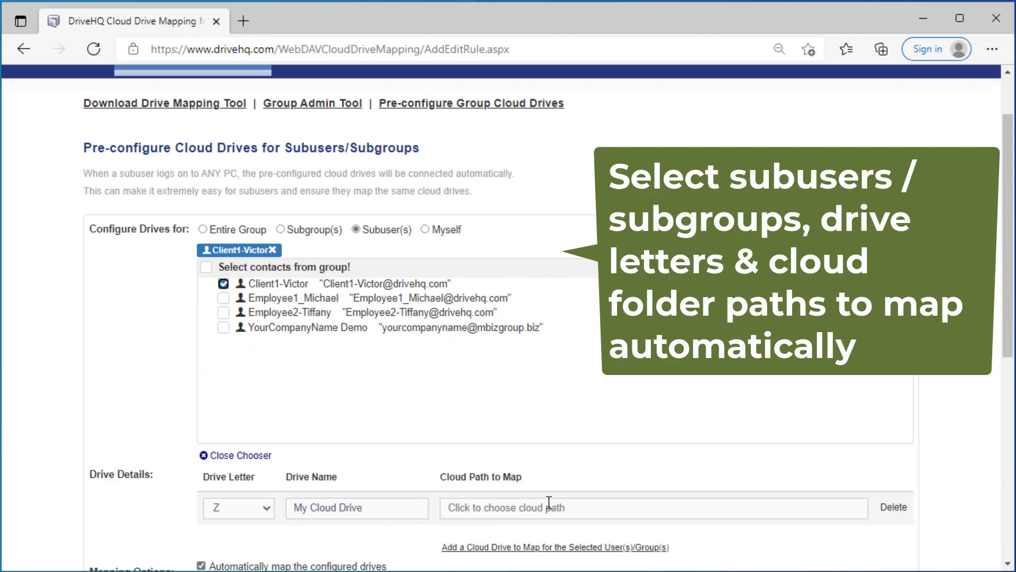
{"action": "scroll", "coordinate": [549, 502], "scroll_direction": "down", "scroll_amount": 2}
{"action": "left_click", "coordinate": [609, 431]}
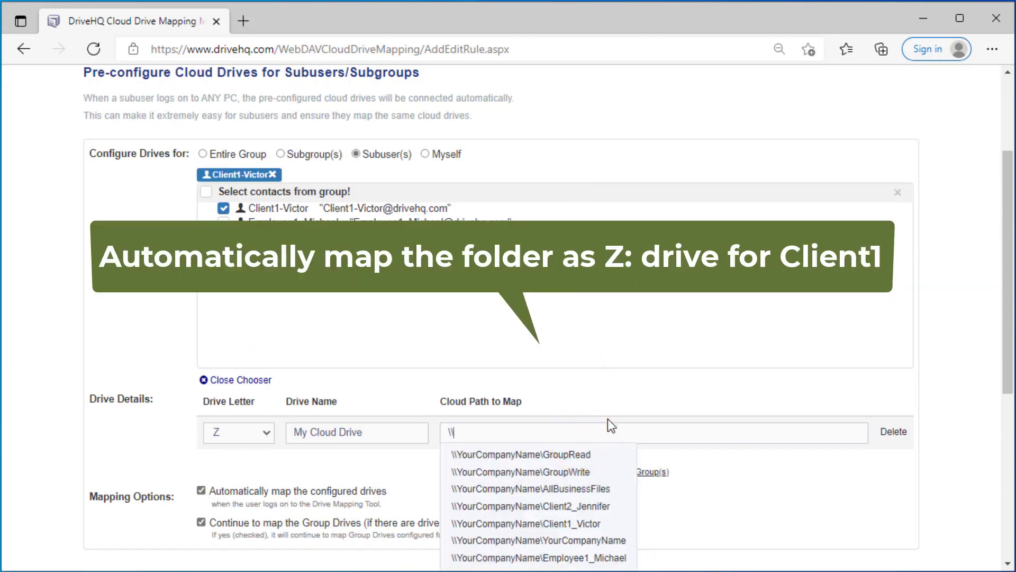
{"action": "left_click", "coordinate": [576, 524]}
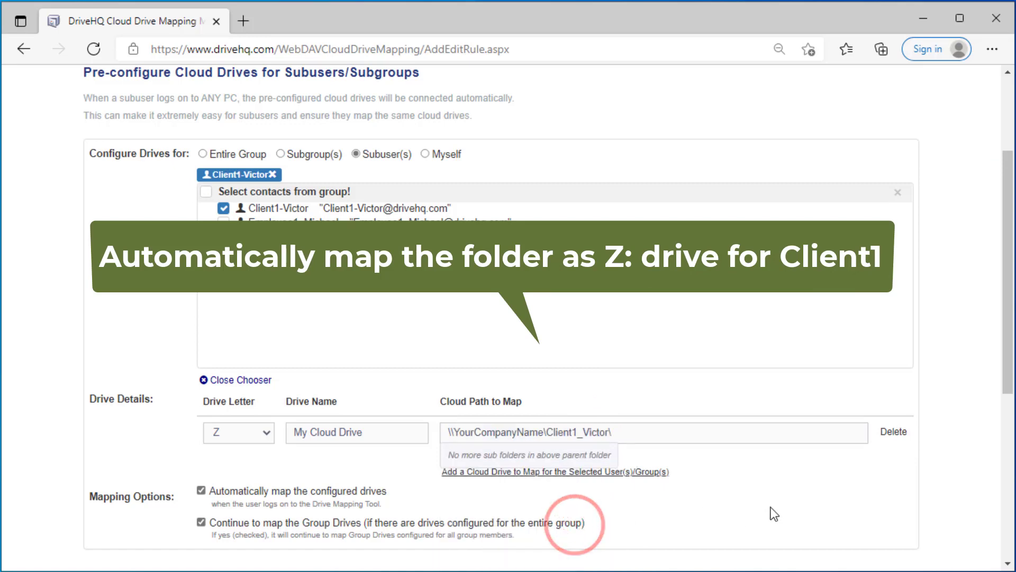
{"action": "scroll", "coordinate": [765, 482], "scroll_direction": "down", "scroll_amount": 2}
{"action": "left_click", "coordinate": [466, 514]}
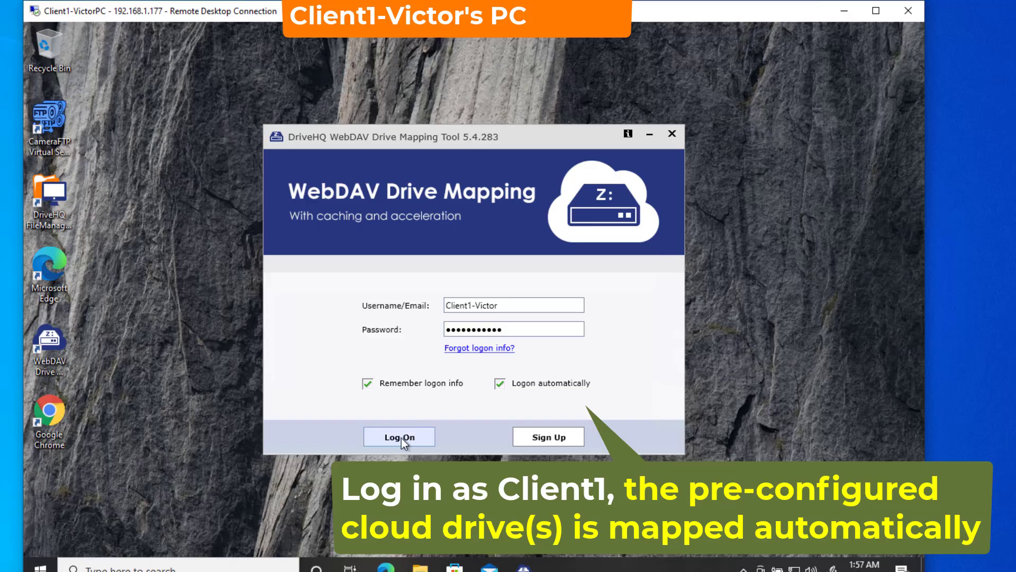
Step: Sign in as the Client1 sub-user in the WebDAV Drive Mapping Tool using the saved credentials
{"action": "left_click", "coordinate": [399, 438]}
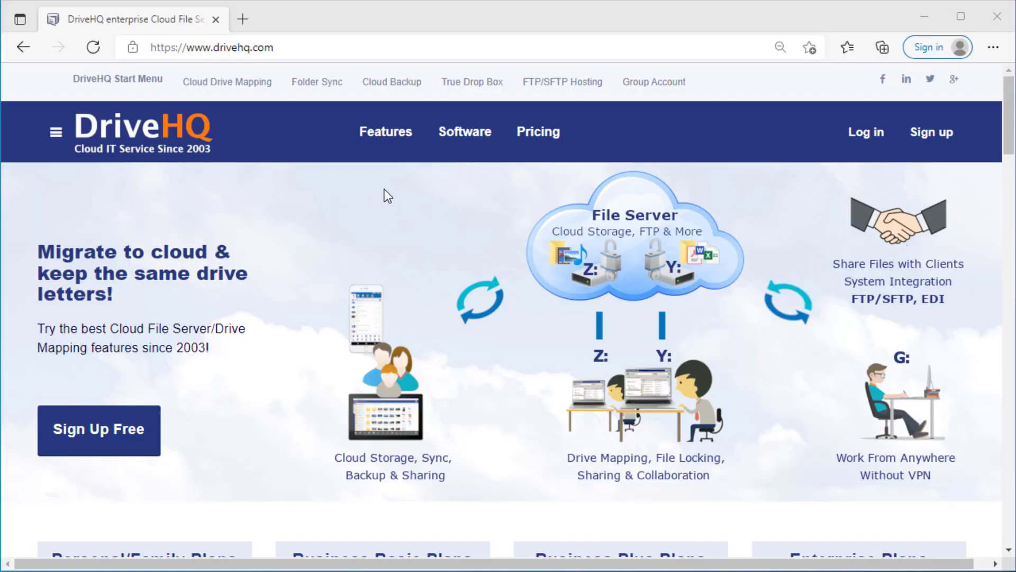
Step: Open the Business & Enterprise features page from Features and scroll through its feature cards
{"action": "mouse_move", "coordinate": [385, 148]}
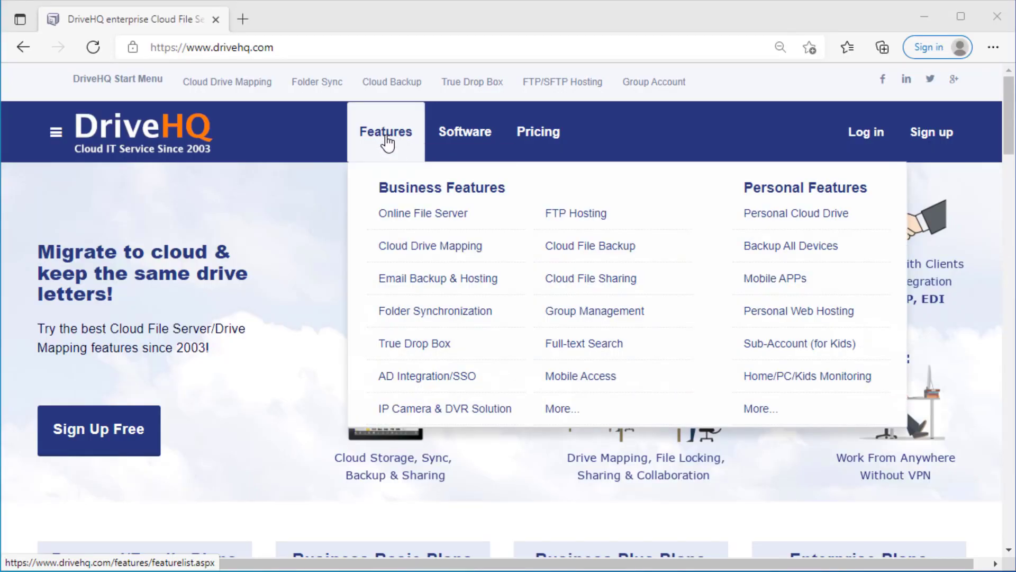
{"action": "left_click", "coordinate": [387, 141]}
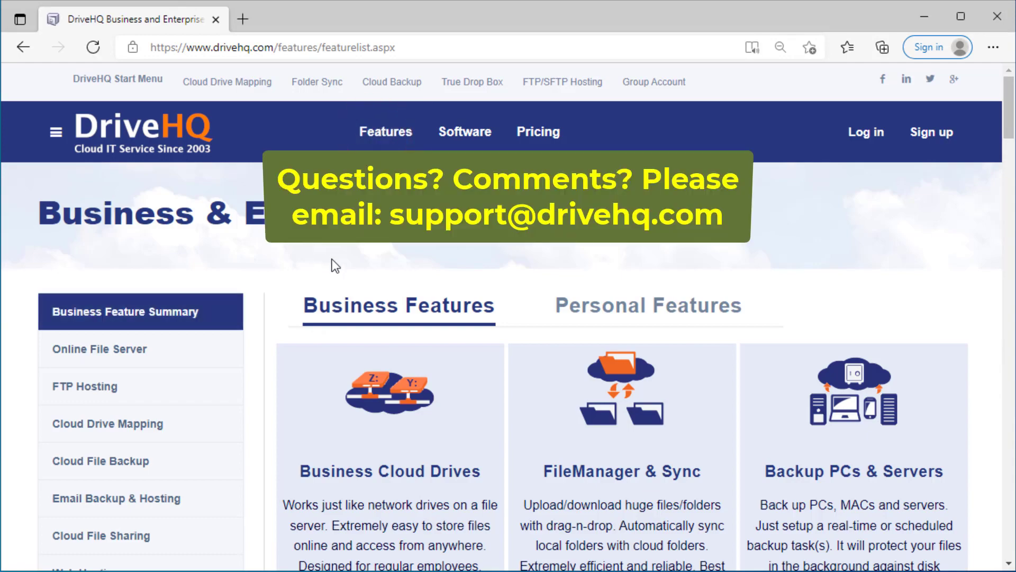
{"action": "scroll", "coordinate": [332, 259], "scroll_direction": "down", "scroll_amount": 8}
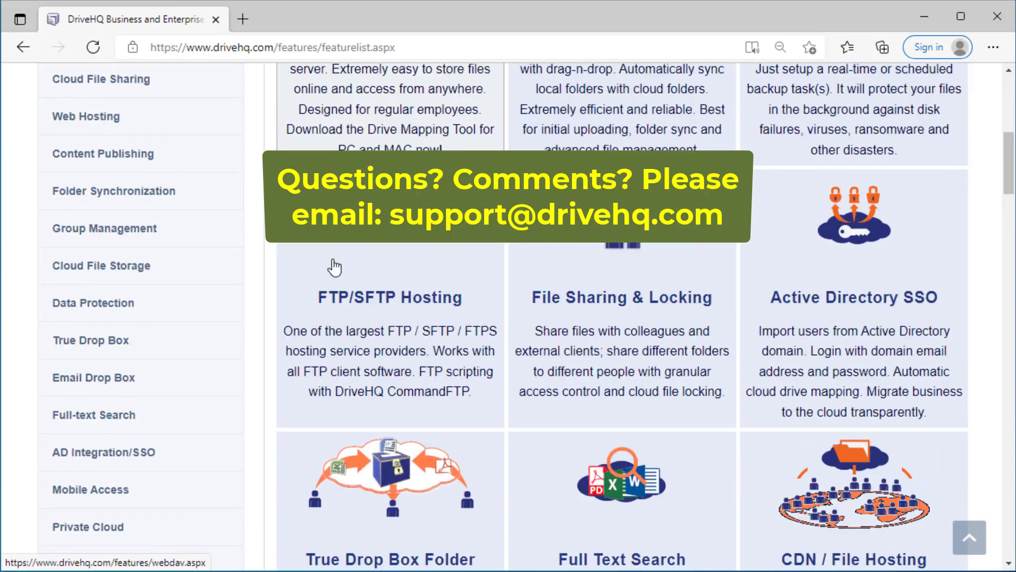
{"action": "scroll", "coordinate": [334, 268], "scroll_direction": "down", "scroll_amount": 10}
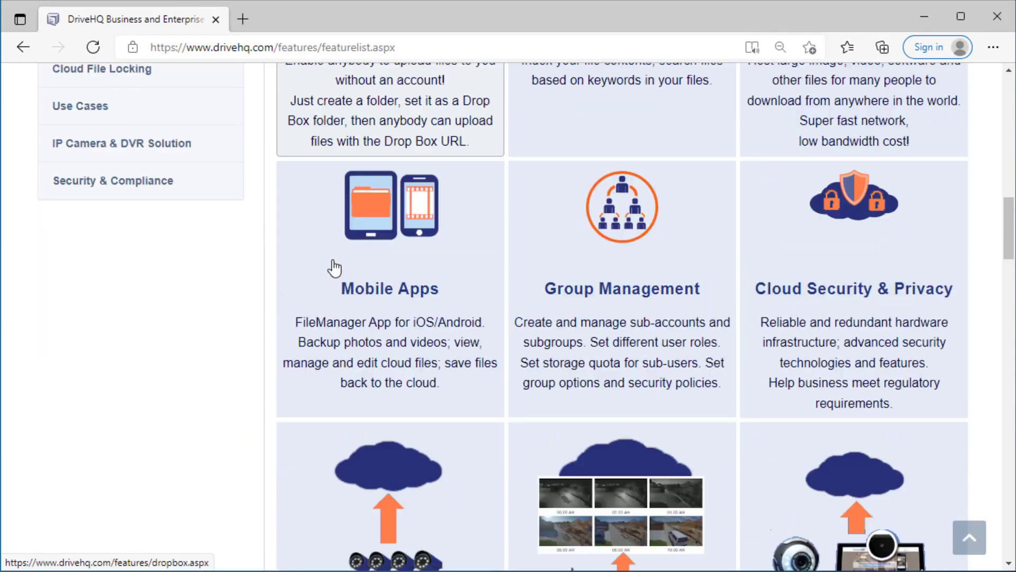
{"action": "scroll", "coordinate": [334, 267], "scroll_direction": "down", "scroll_amount": 6}
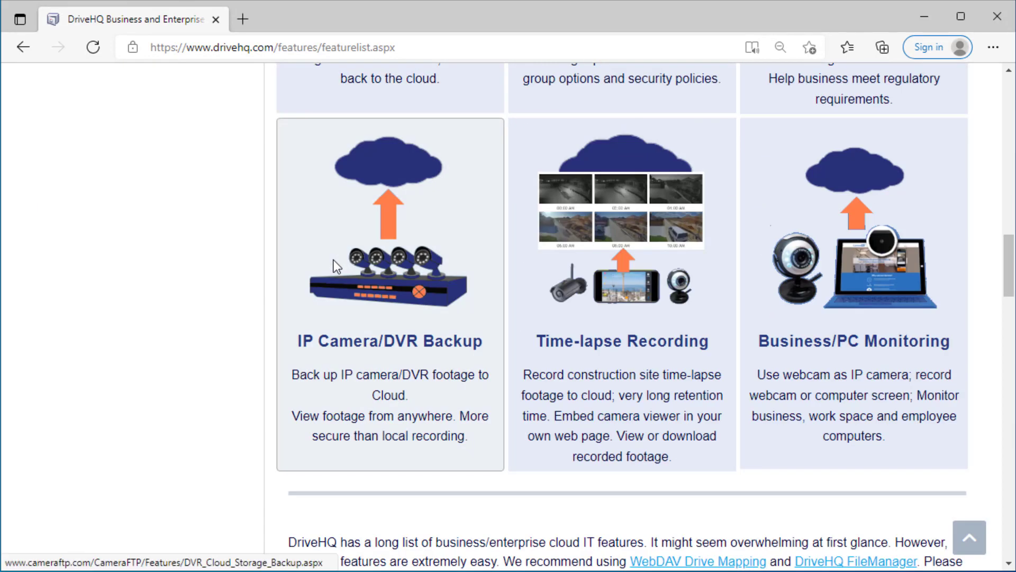